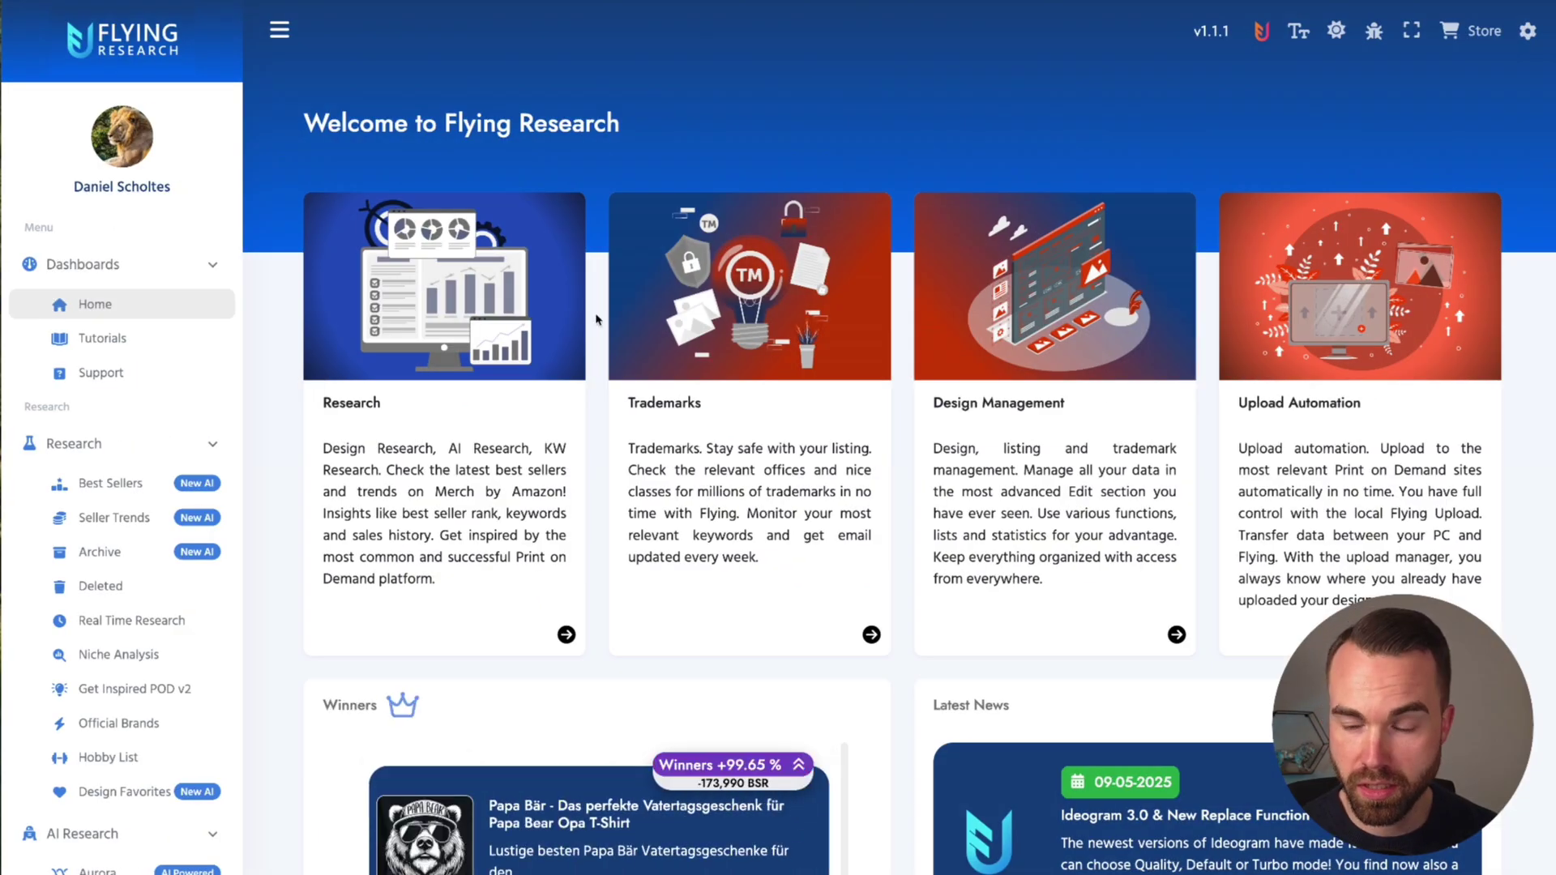
Open Best Sellers and scroll through the US T-shirt designs sorted by BSR, then back to the top
{"action": "scroll", "coordinate": [596, 320], "scroll_direction": "down", "scroll_amount": 8}
{"action": "scroll", "coordinate": [596, 320], "scroll_direction": "up", "scroll_amount": 8}
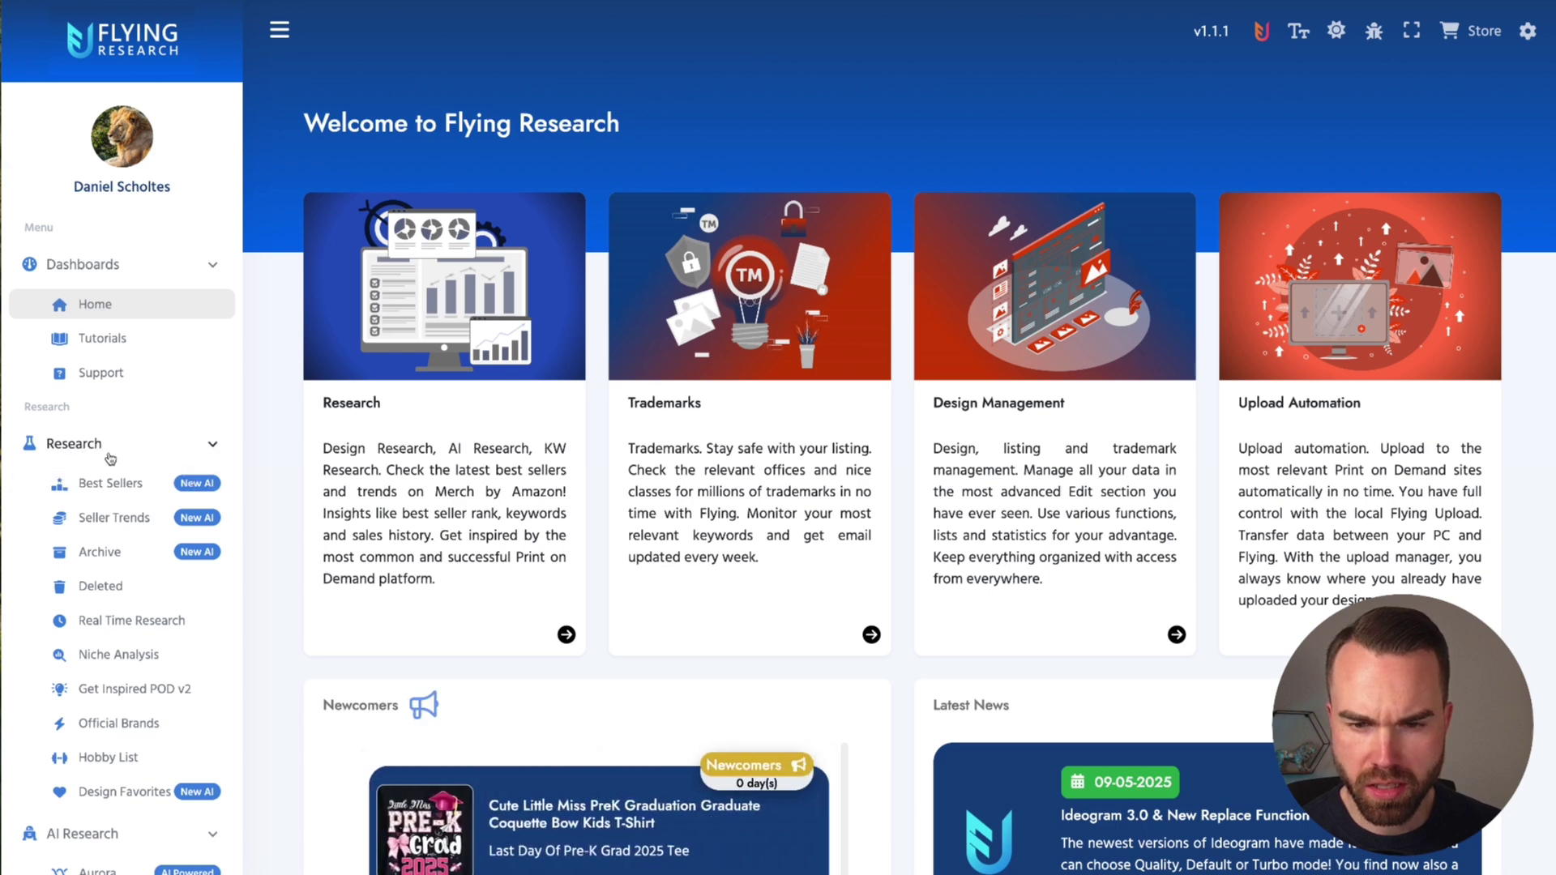
{"action": "left_click", "coordinate": [110, 483]}
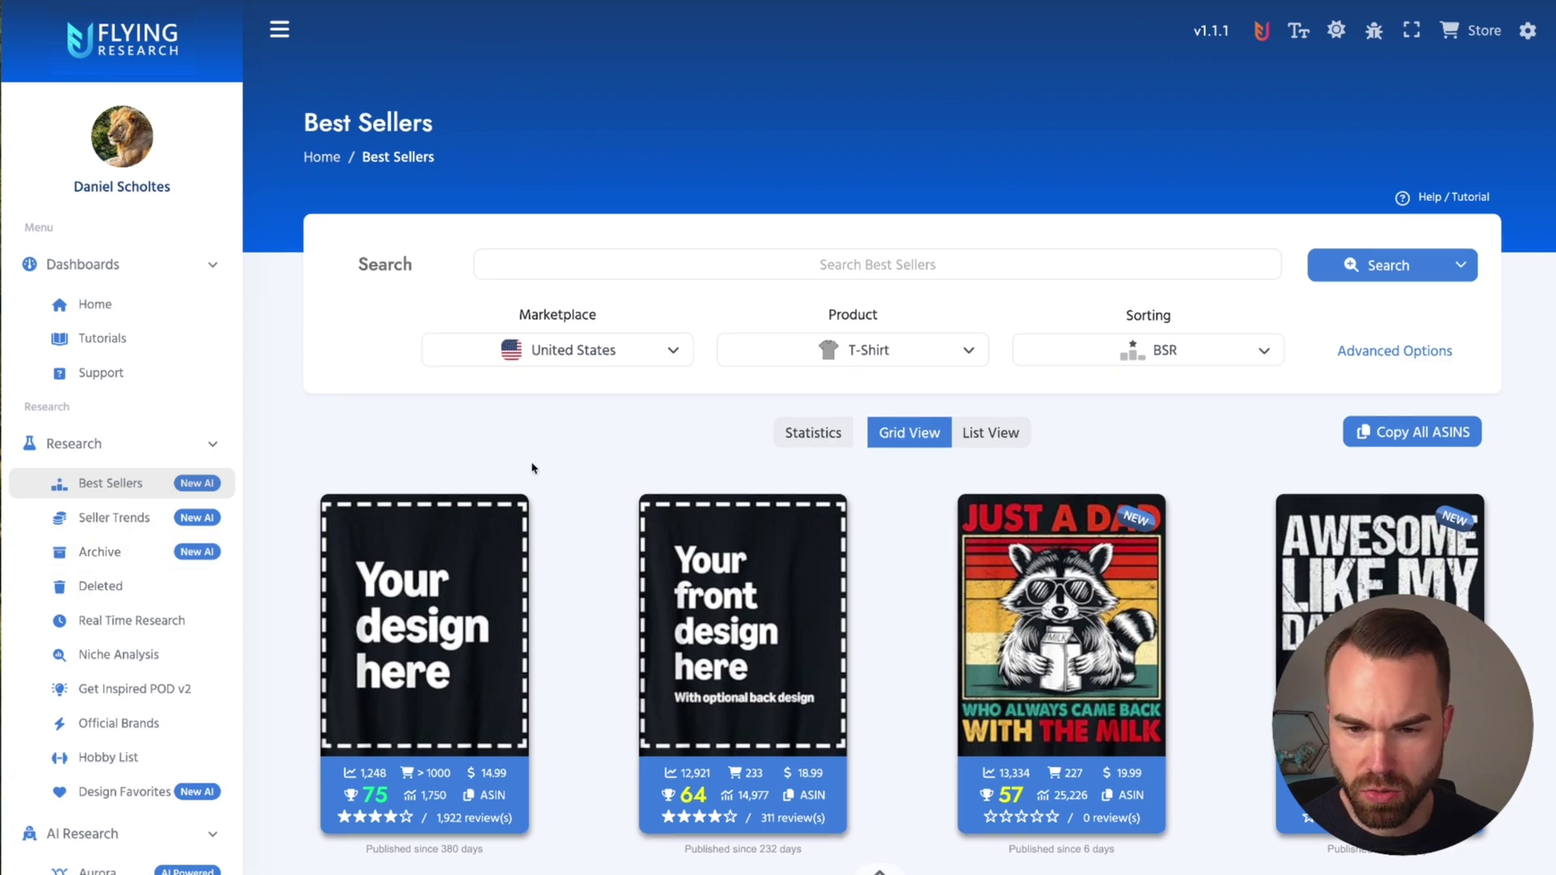
{"action": "scroll", "coordinate": [535, 470], "scroll_direction": "down", "scroll_amount": 6}
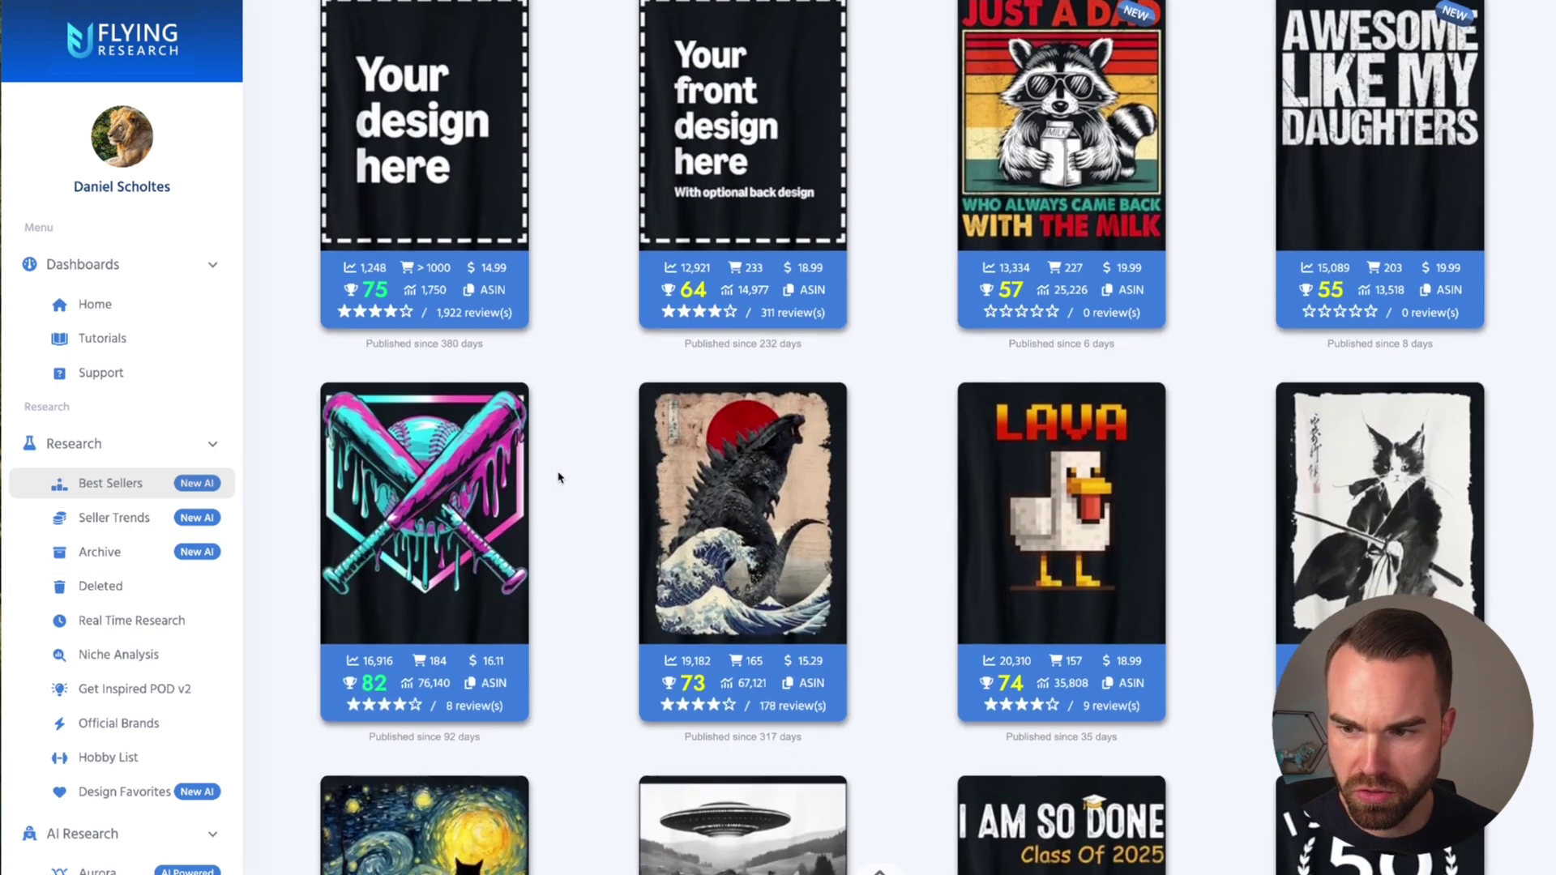
{"action": "scroll", "coordinate": [558, 477], "scroll_direction": "down", "scroll_amount": 7}
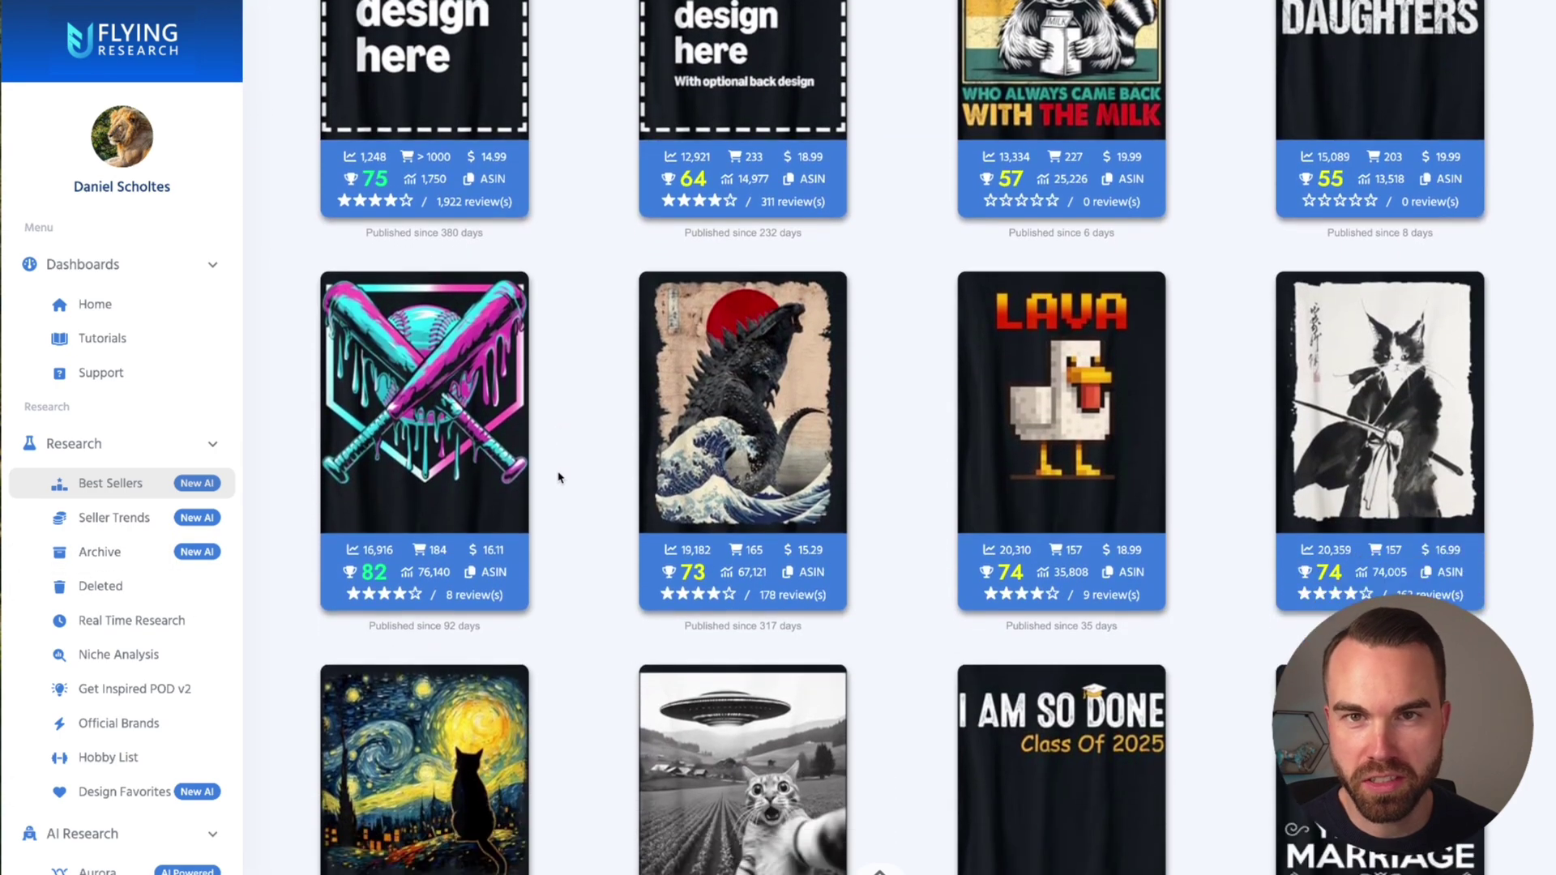
{"action": "scroll", "coordinate": [572, 540], "scroll_direction": "down", "scroll_amount": 12}
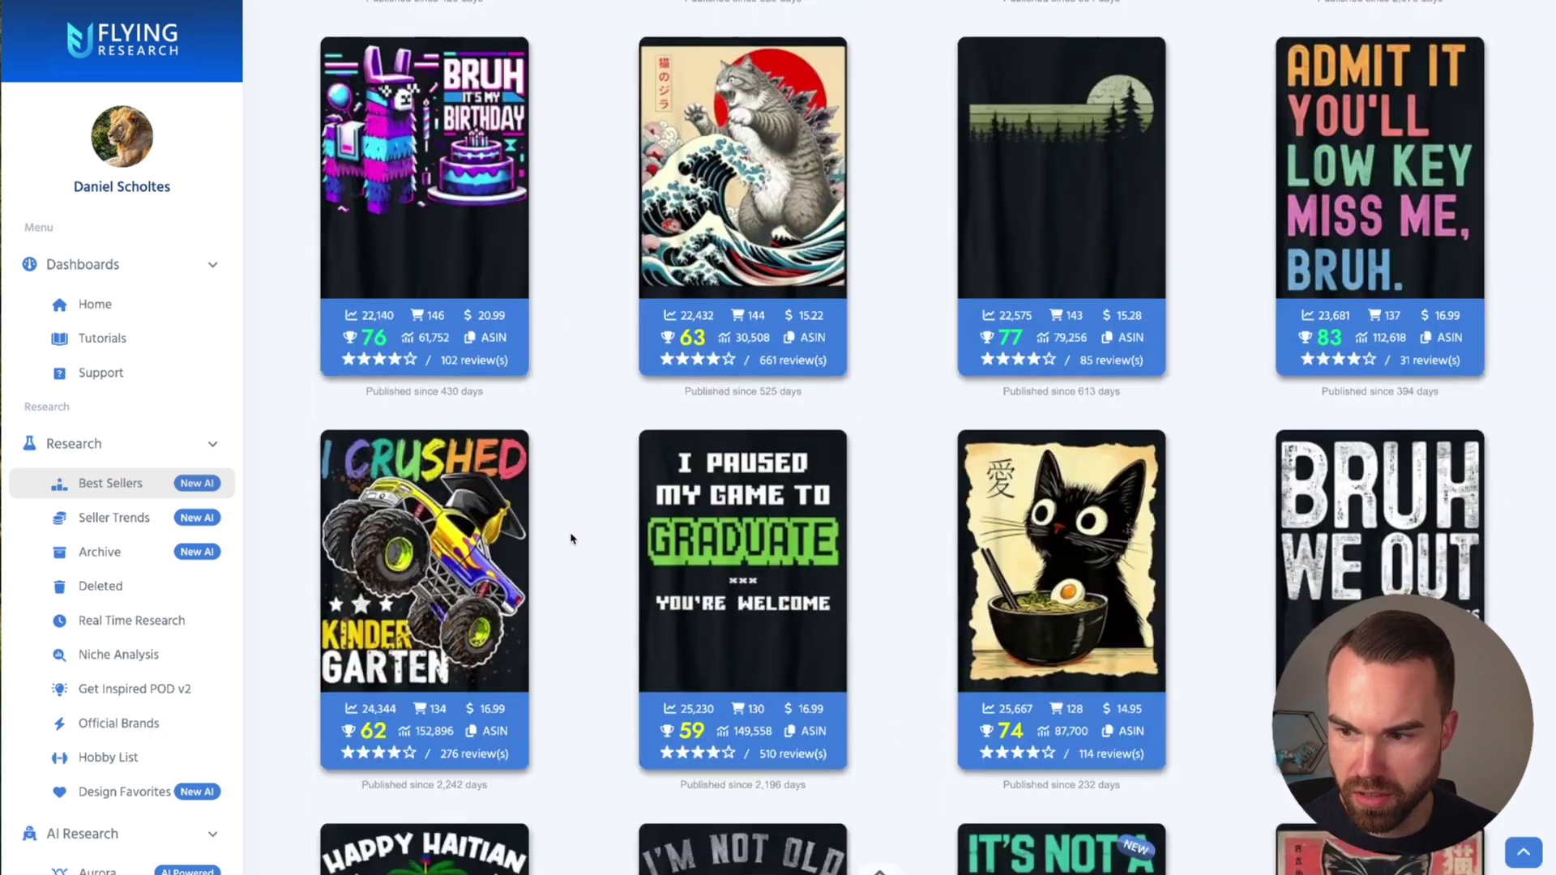
{"action": "scroll", "coordinate": [571, 539], "scroll_direction": "up", "scroll_amount": 20}
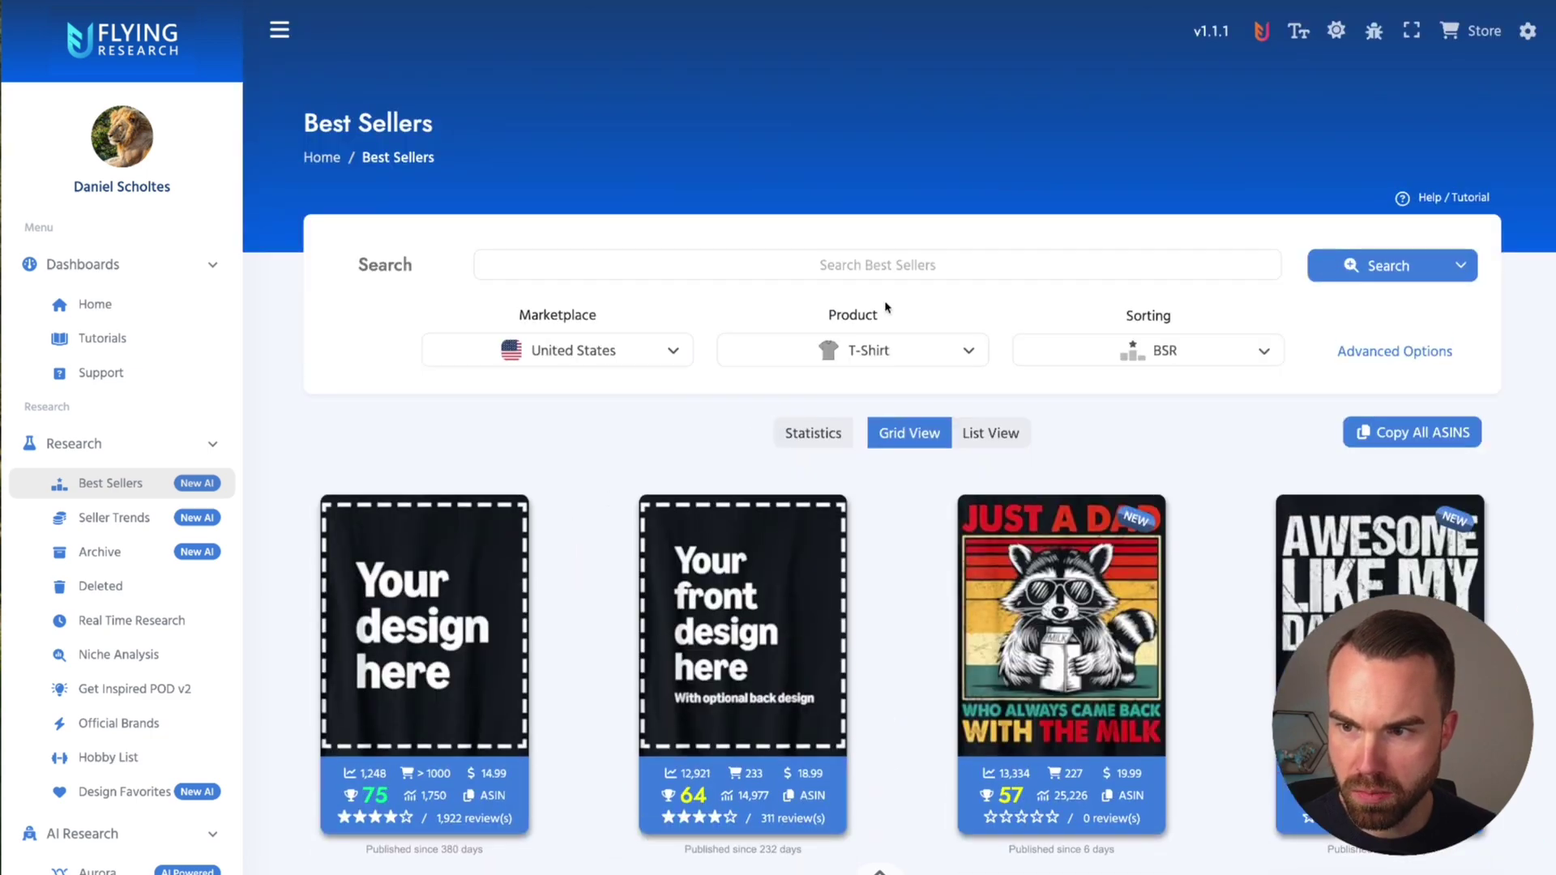
Search best sellers for 'mother' and scroll down to the Mamasaurus shirt at BSR 80,157
{"action": "left_click", "coordinate": [935, 265]}
{"action": "type", "text": "mother"}
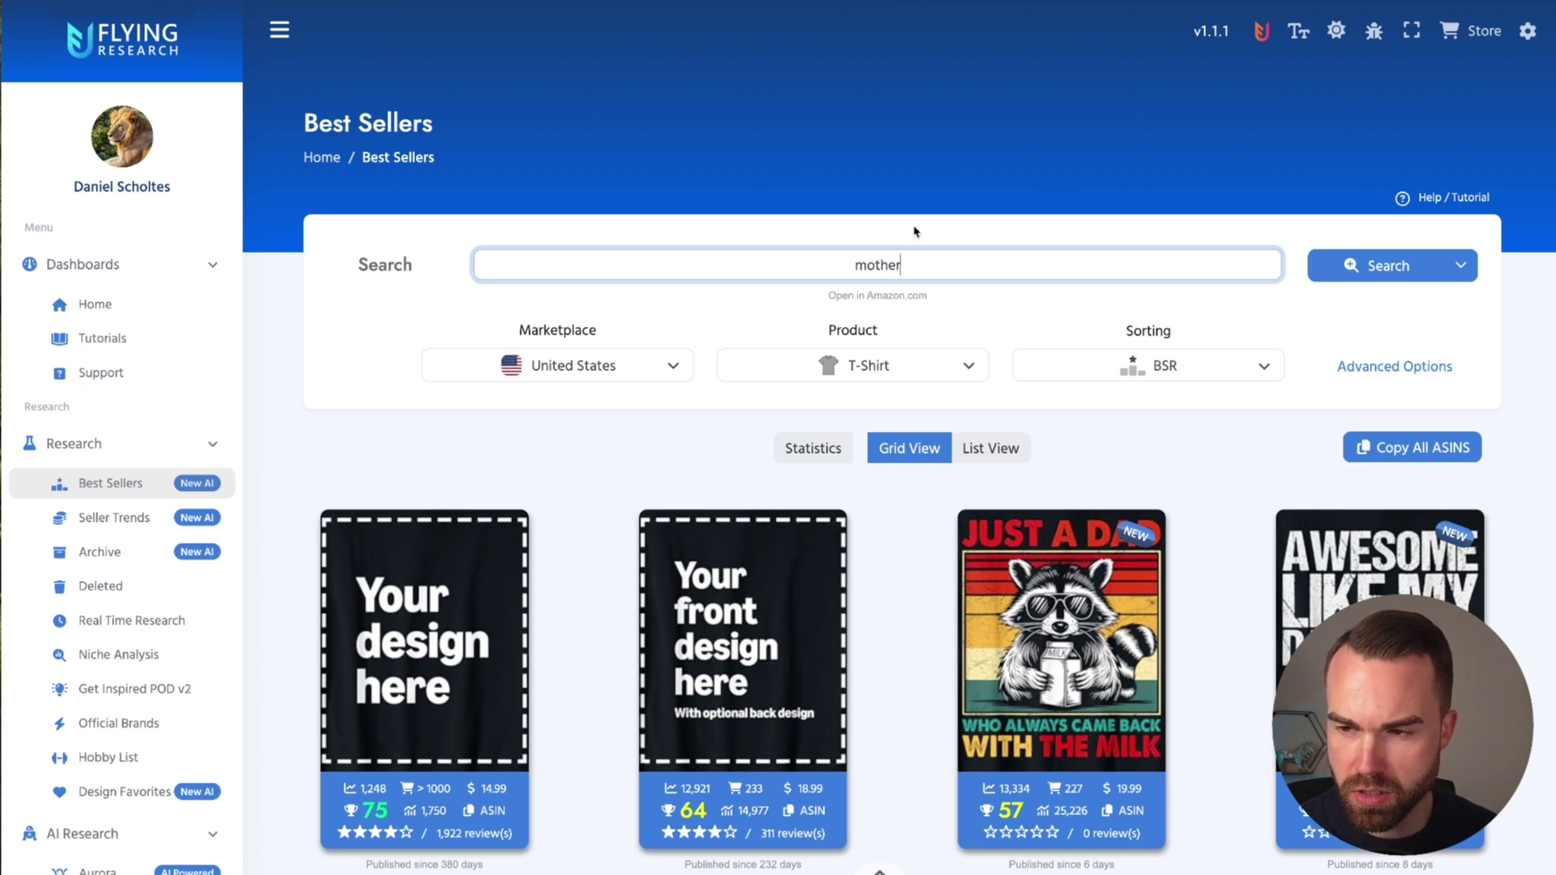
{"action": "left_click", "coordinate": [1352, 274]}
{"action": "scroll", "coordinate": [910, 508], "scroll_direction": "down", "scroll_amount": 2}
{"action": "scroll", "coordinate": [905, 509], "scroll_direction": "down", "scroll_amount": 7}
{"action": "scroll", "coordinate": [902, 345], "scroll_direction": "down", "scroll_amount": 5}
{"action": "scroll", "coordinate": [903, 344], "scroll_direction": "down", "scroll_amount": 4}
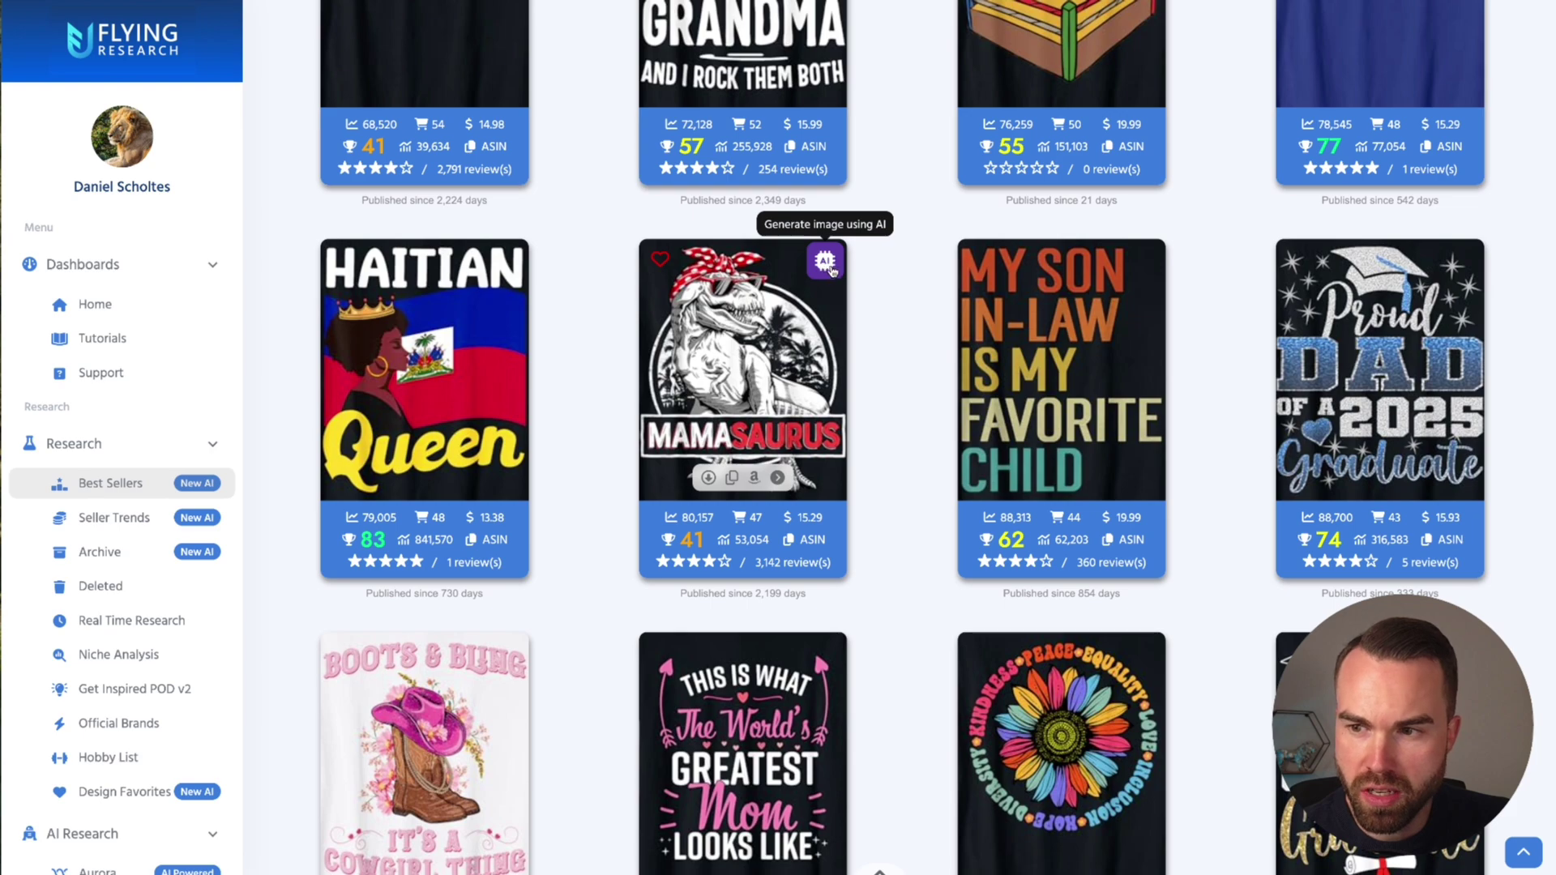
Launch the FLAI Image Editor from the Mamasaurus card's 'Generate image using AI' badge
{"action": "left_click", "coordinate": [826, 261]}
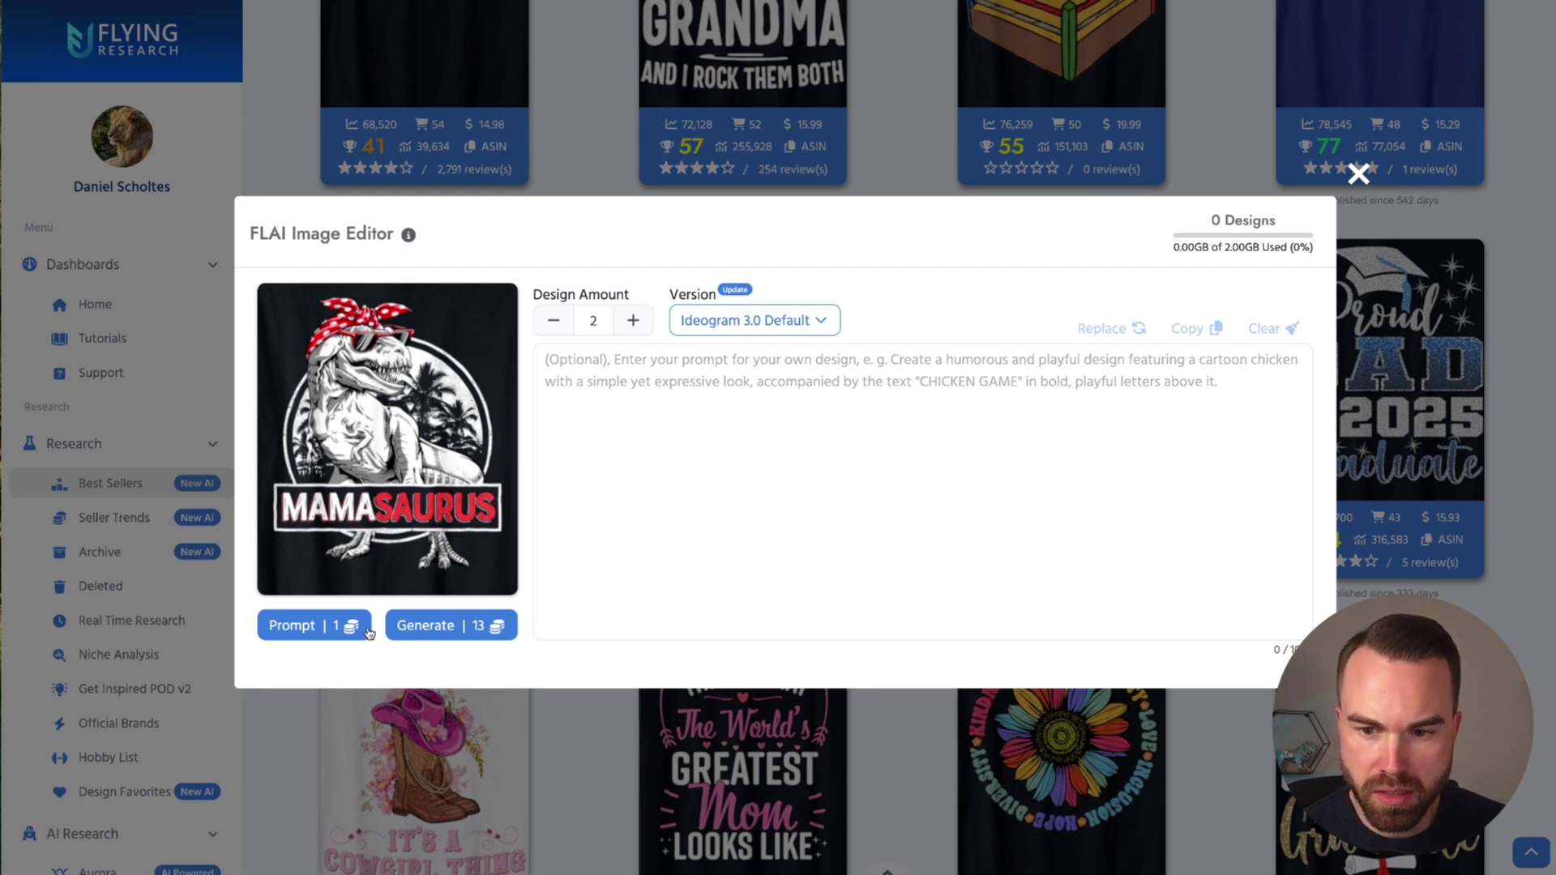
Auto-generate an 805-character prompt describing the Mamasaurus T-rex design
{"action": "left_click", "coordinate": [310, 632]}
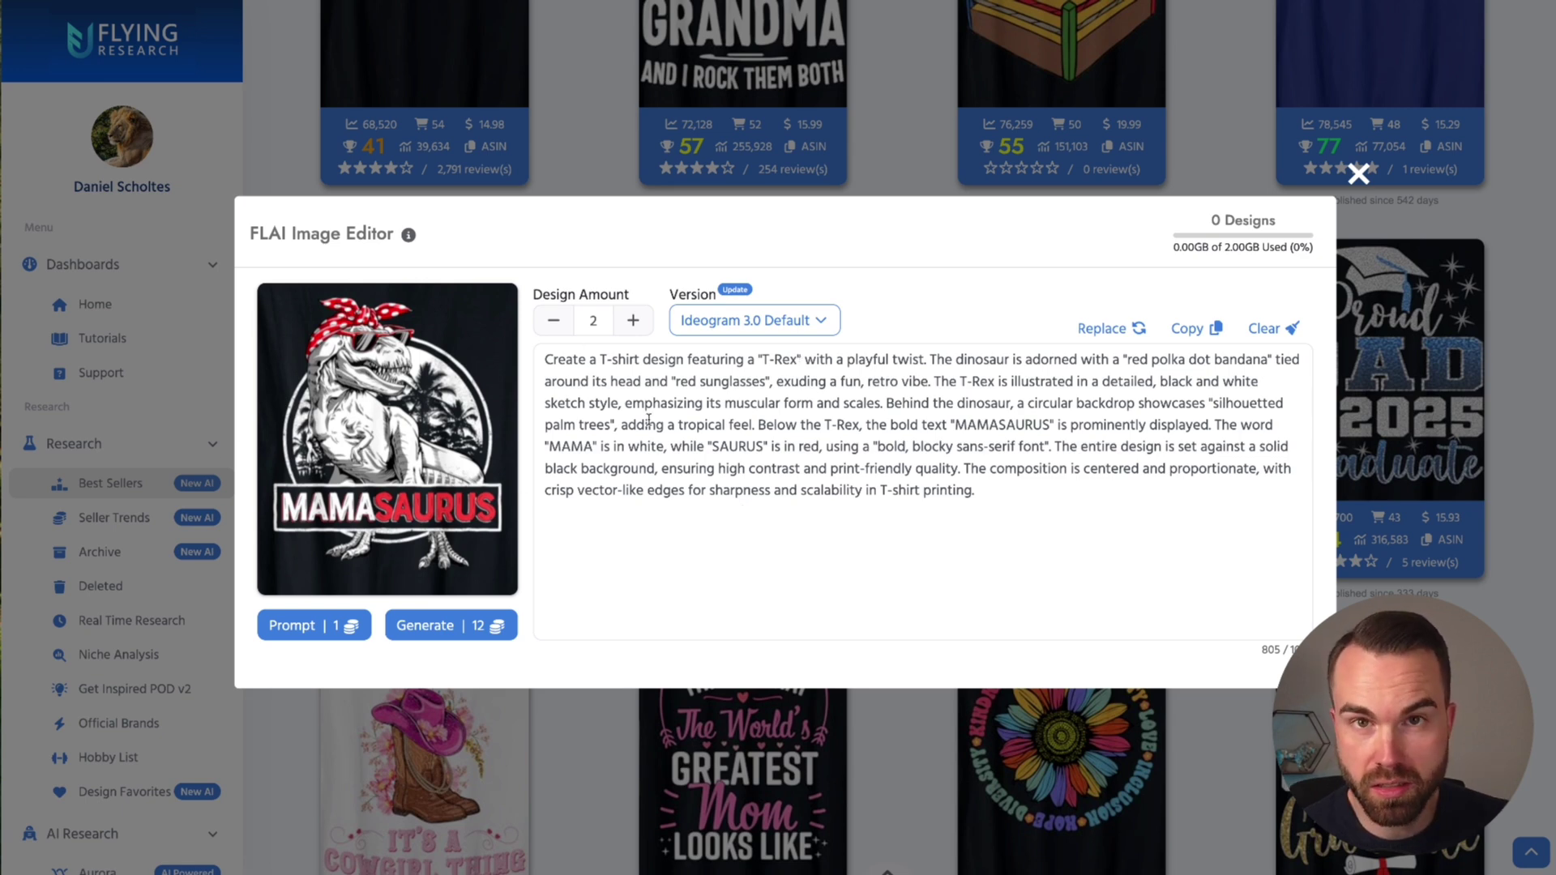
Replace 'mama' with 'grandma' throughout the prompt so it reads GRANDMASAURUS
{"action": "left_click", "coordinate": [1100, 330]}
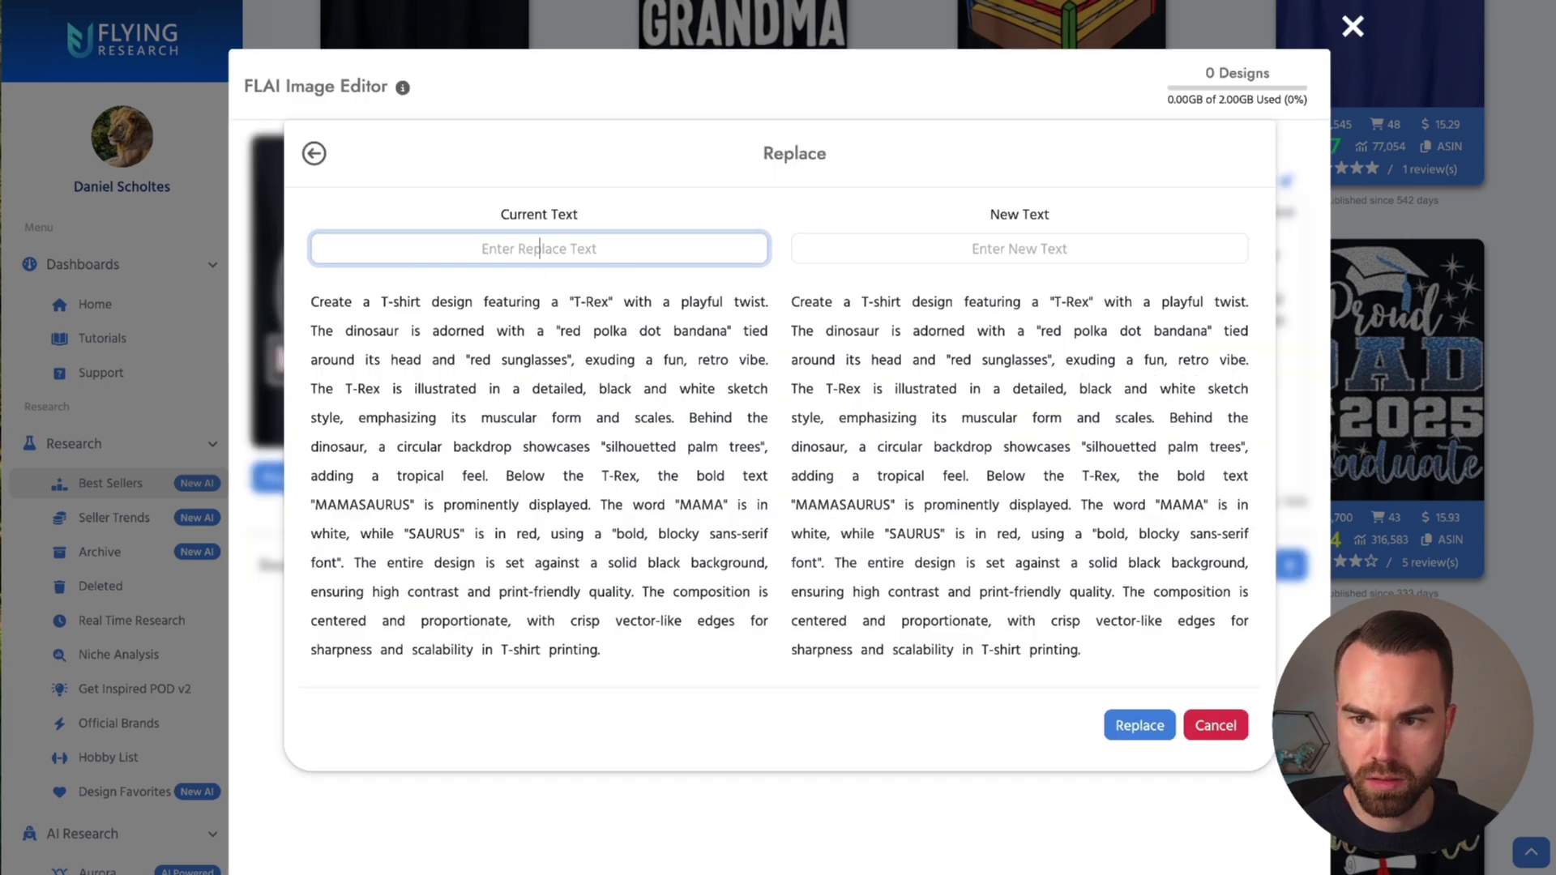
{"action": "type", "text": "mama"}
{"action": "left_click", "coordinate": [999, 253]}
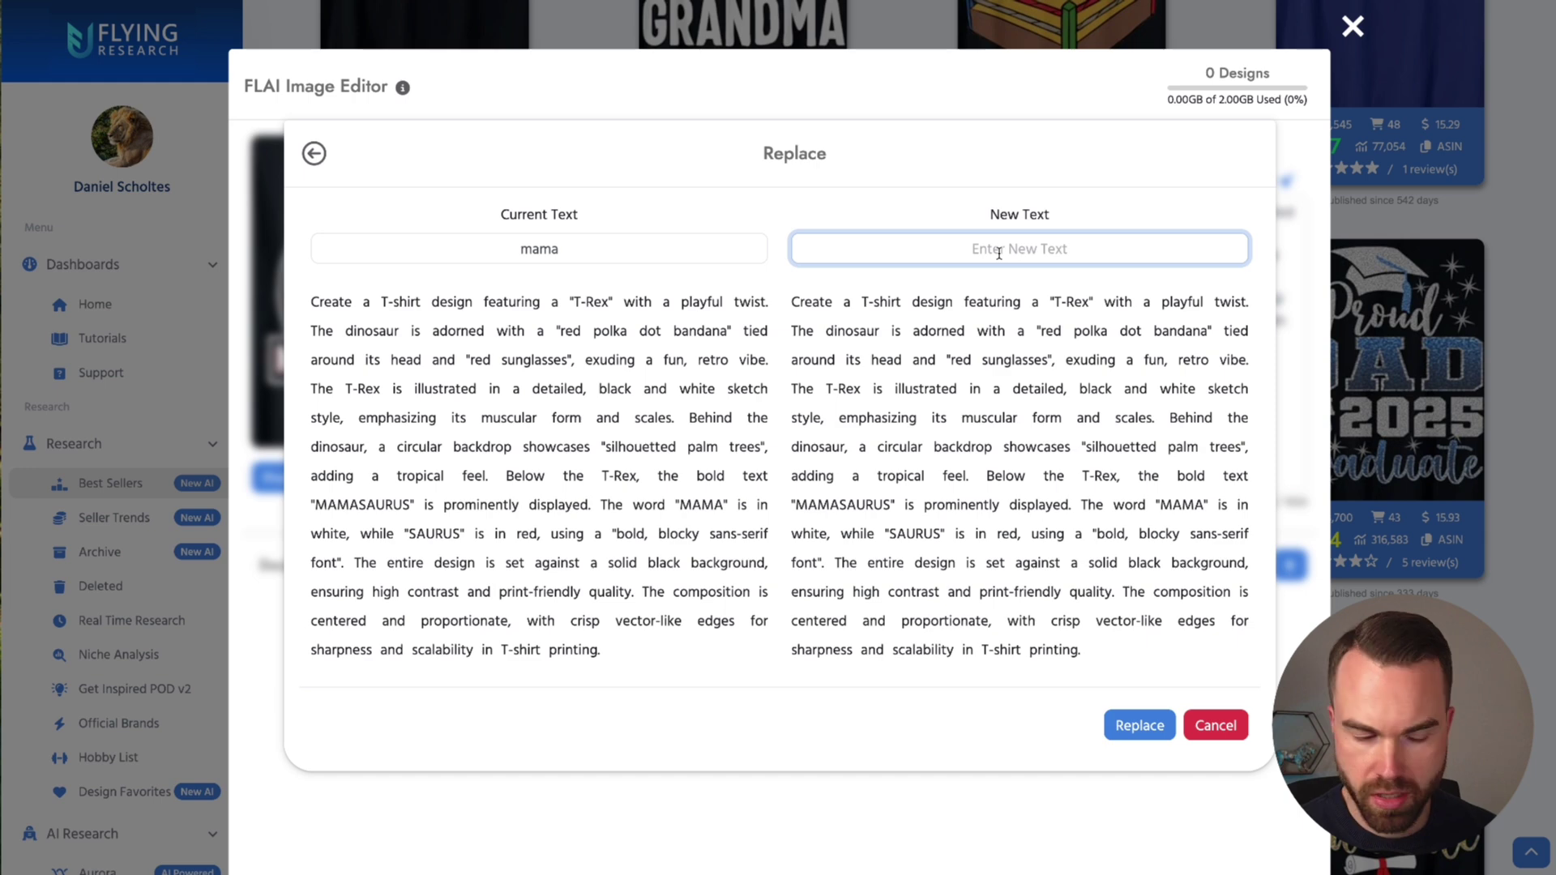
{"action": "type", "text": "grandma"}
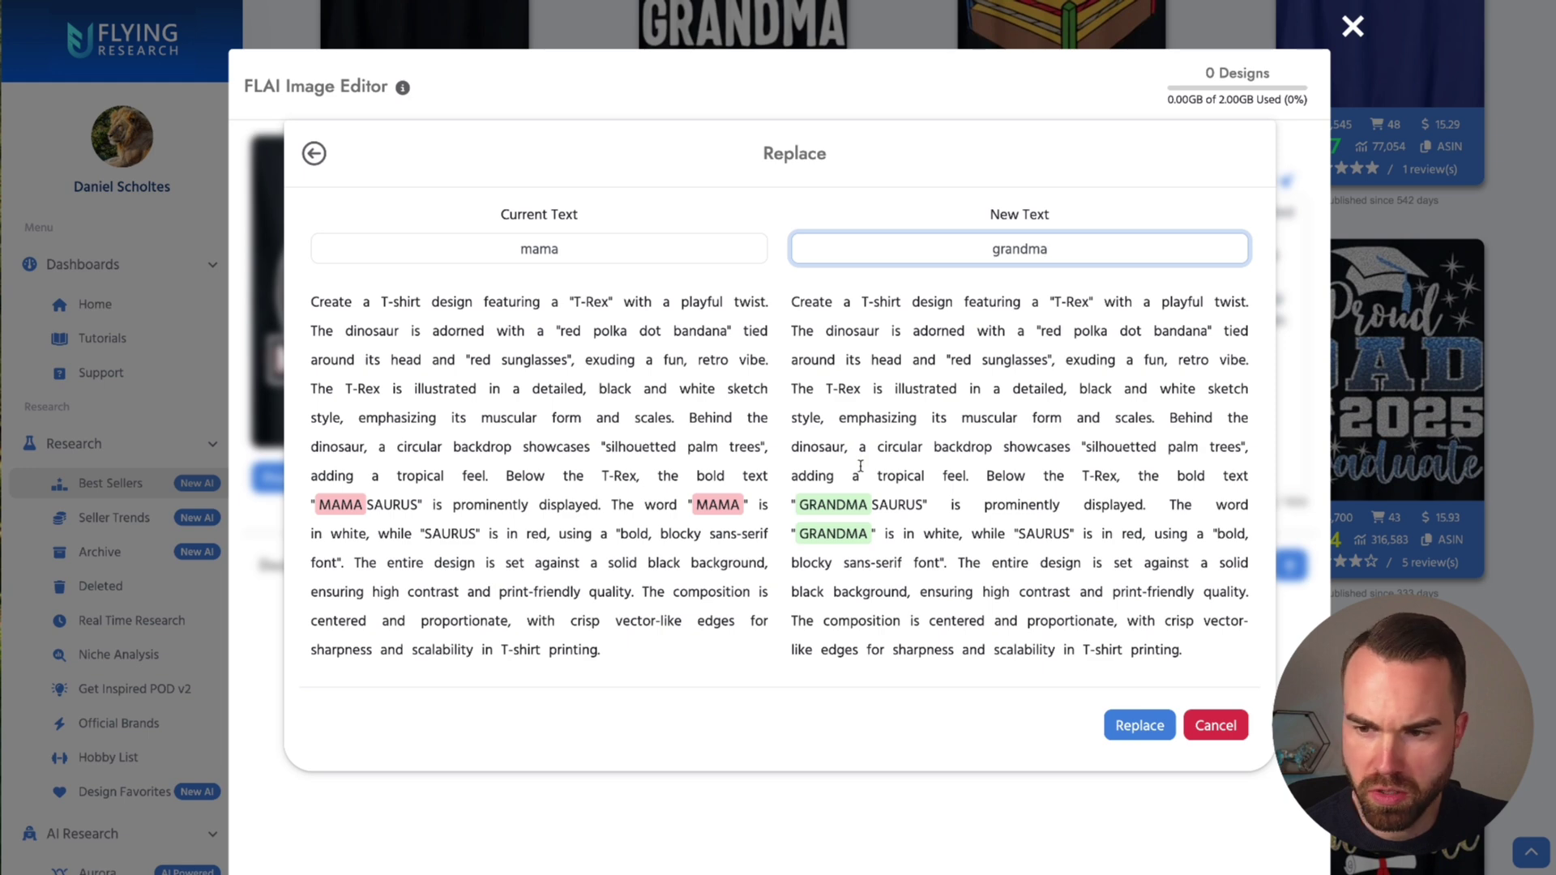
{"action": "left_click", "coordinate": [1147, 729]}
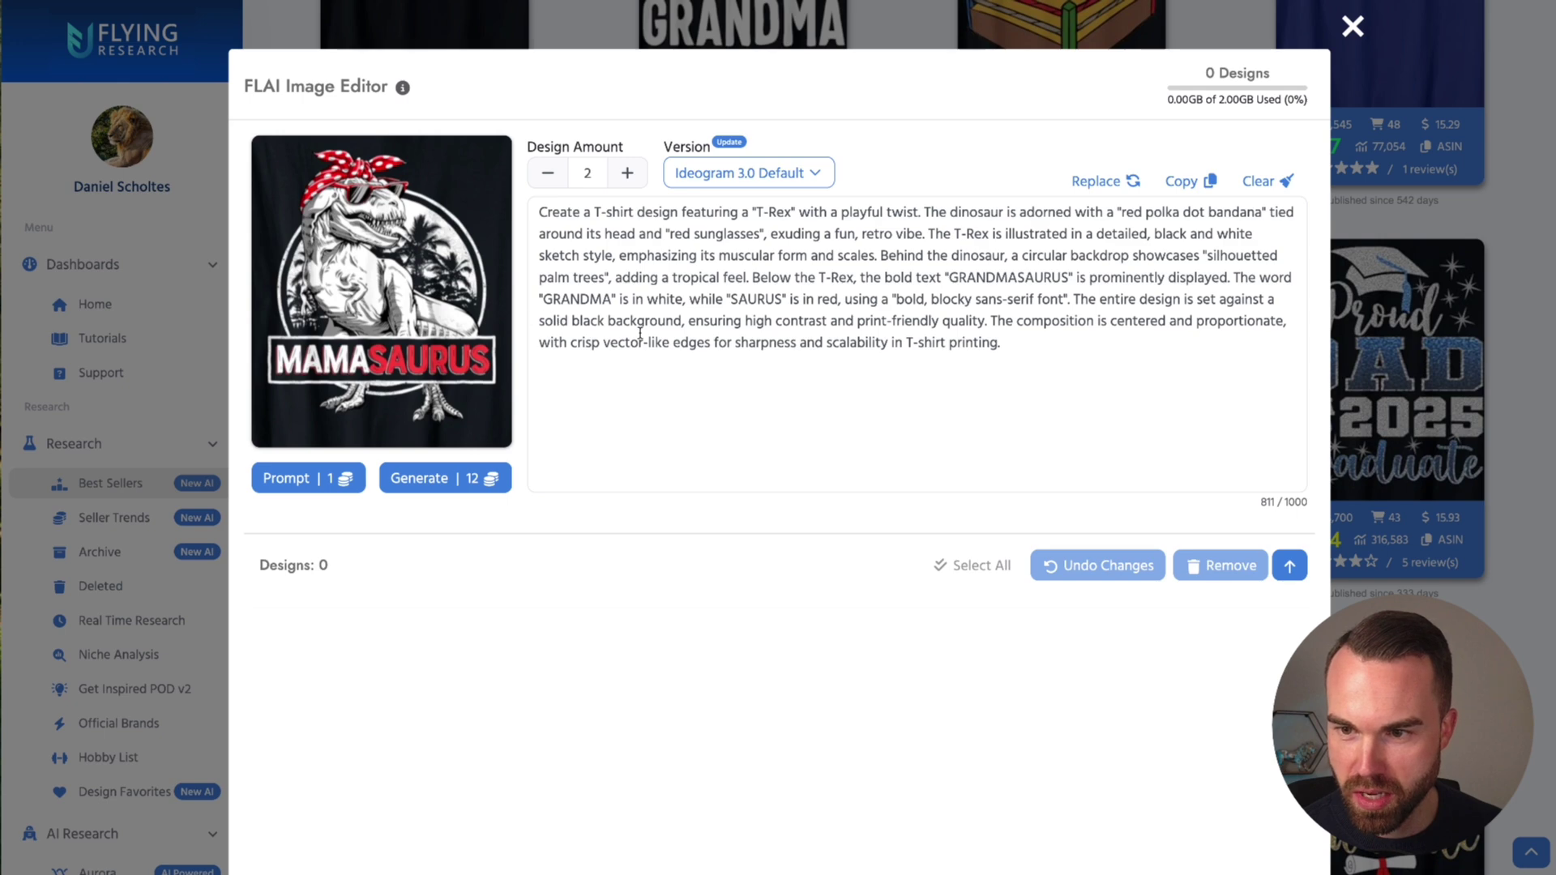
Change the prompt's background colour from black to dark grey
{"action": "double_click", "coordinate": [585, 320]}
{"action": "type", "text": "dark grey"}
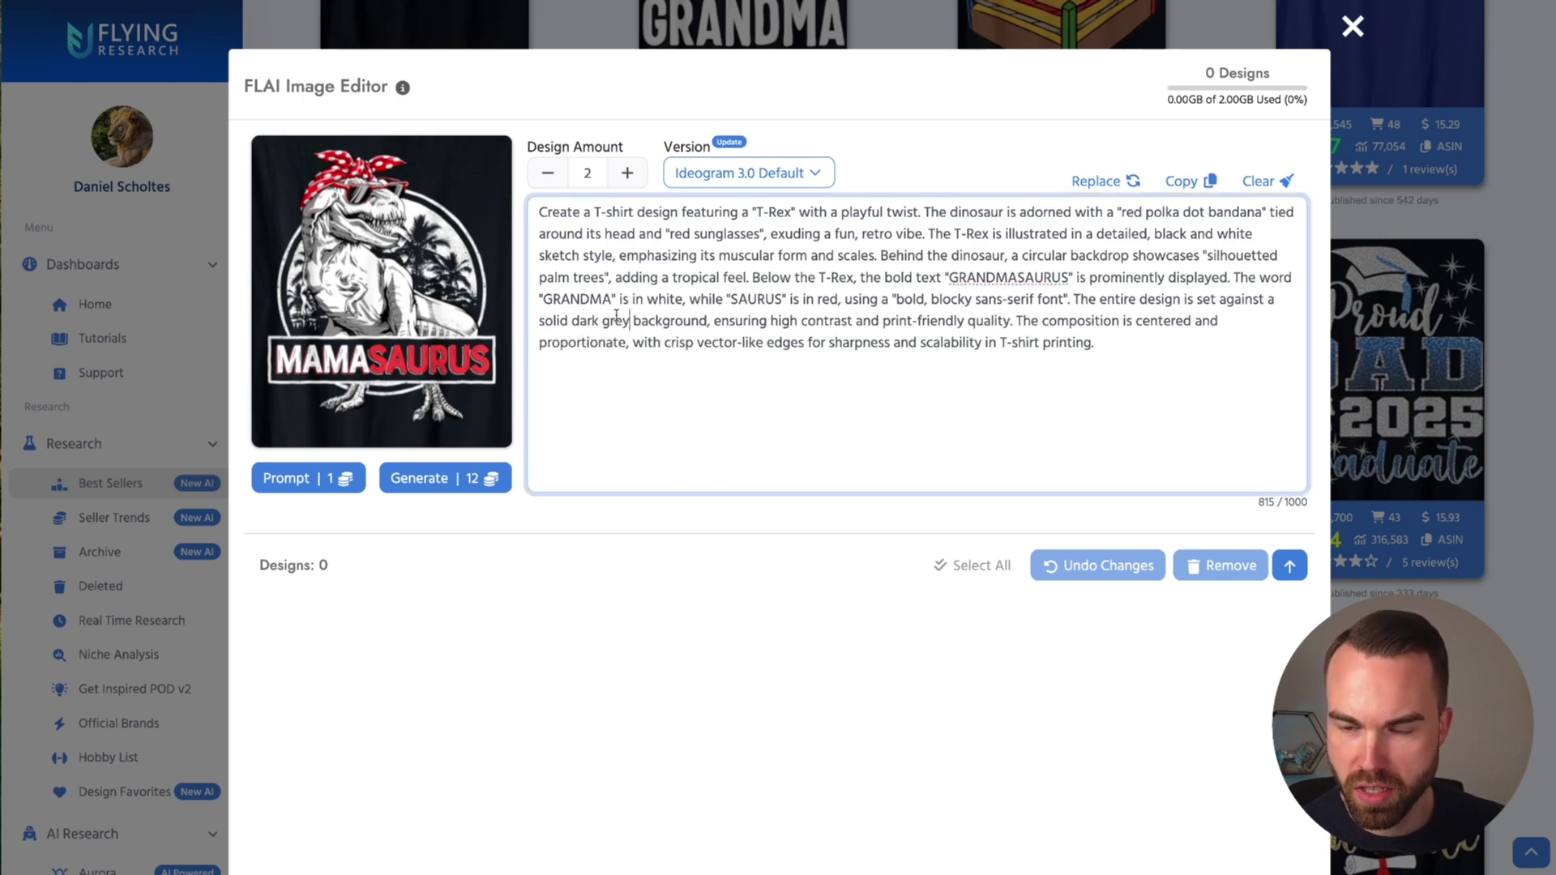
{"action": "left_click_drag", "start_coordinate": [1096, 342], "coordinate": [436, 184]}
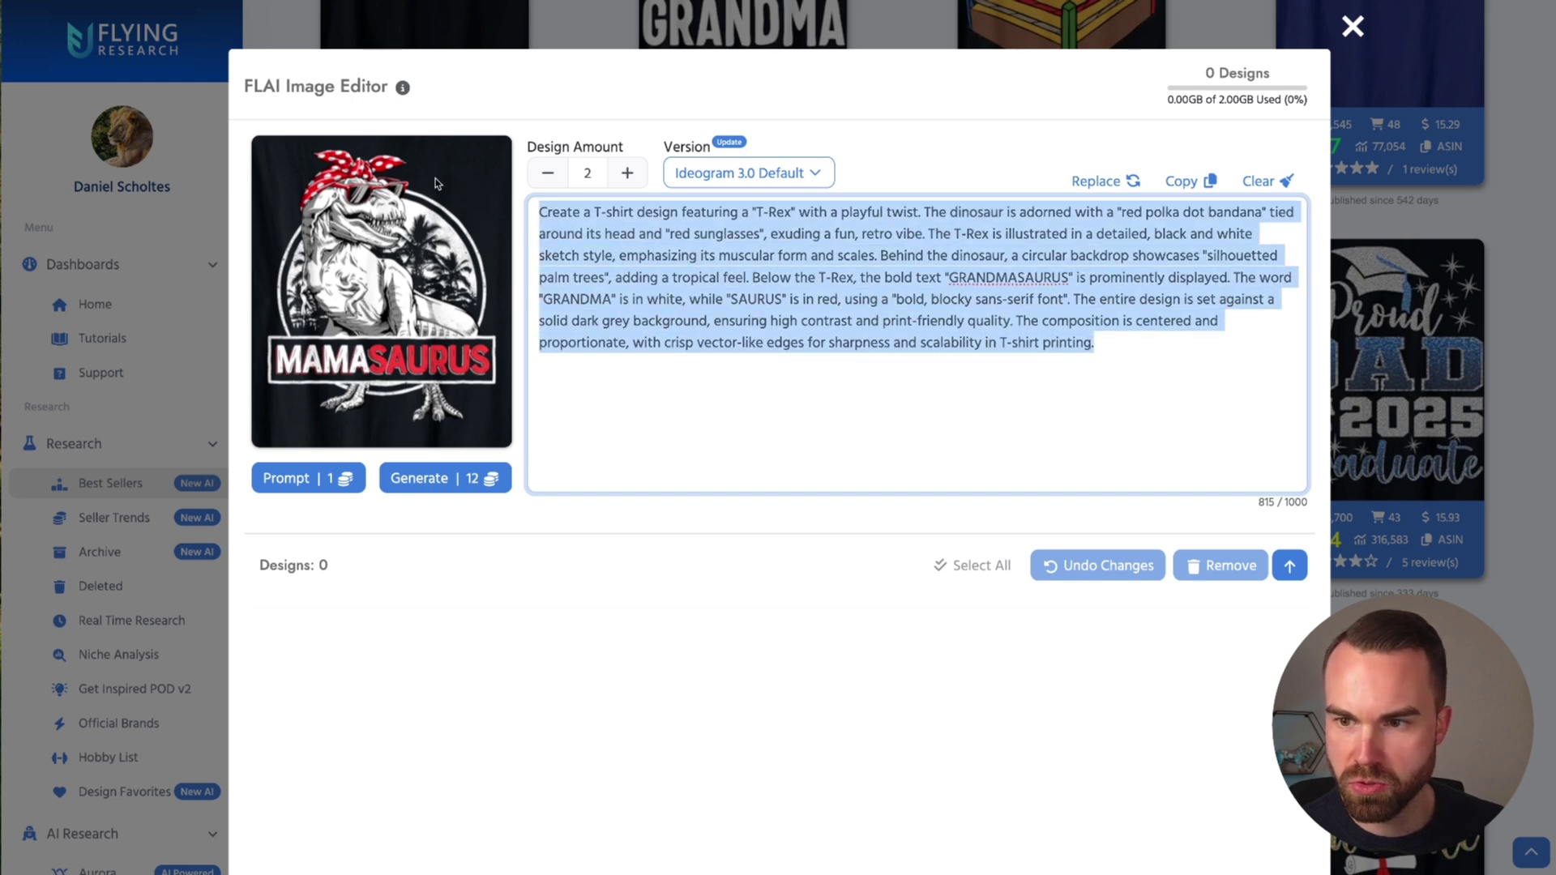
{"action": "left_click", "coordinate": [695, 305]}
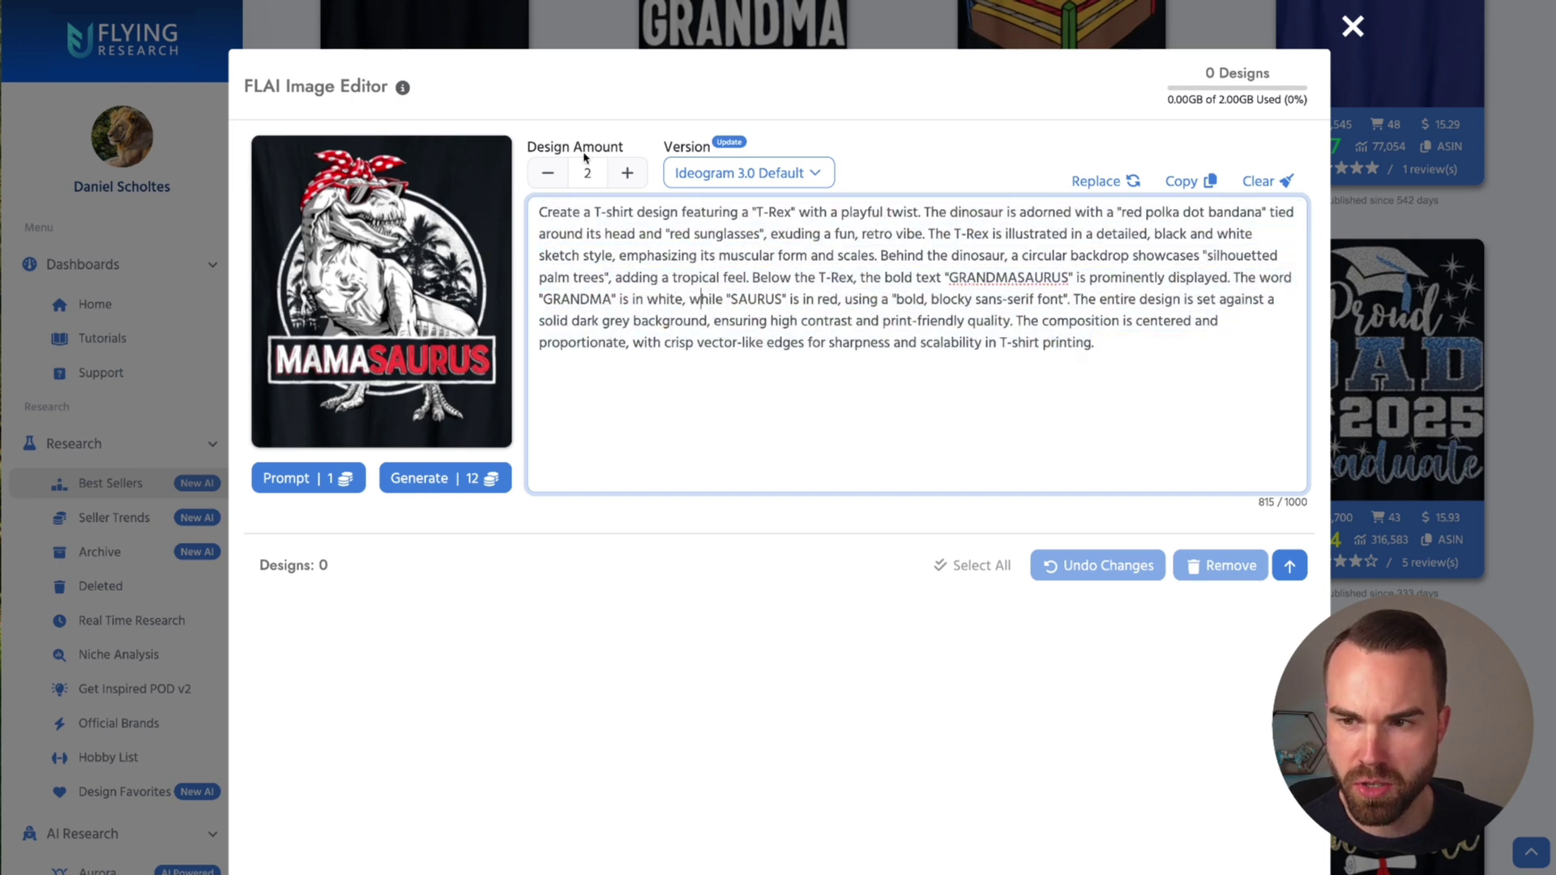
Raise the Design Amount, then set it back to 2
{"action": "left_click", "coordinate": [627, 173]}
{"action": "left_click", "coordinate": [628, 172]}
{"action": "left_click", "coordinate": [628, 172]}
{"action": "left_click", "coordinate": [567, 178]}
{"action": "left_click", "coordinate": [566, 178]}
{"action": "left_click", "coordinate": [567, 178]}
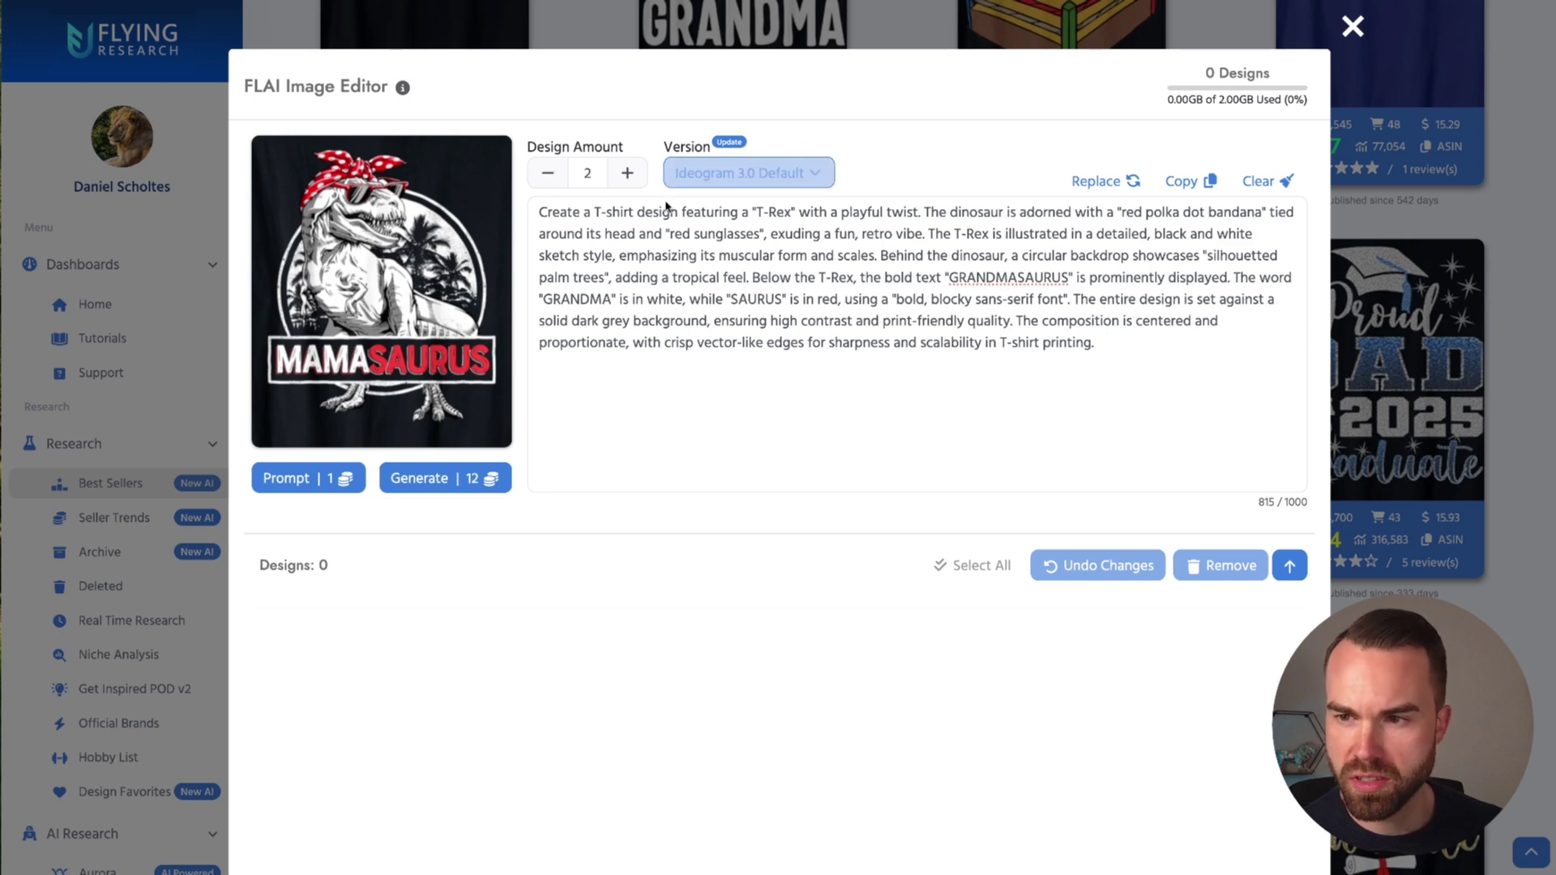
Try Ideogram 3.0 Turbo and FLAI V1a Turbo, settle on Ideogram 3.0 Default, and generate
{"action": "left_click", "coordinate": [808, 176]}
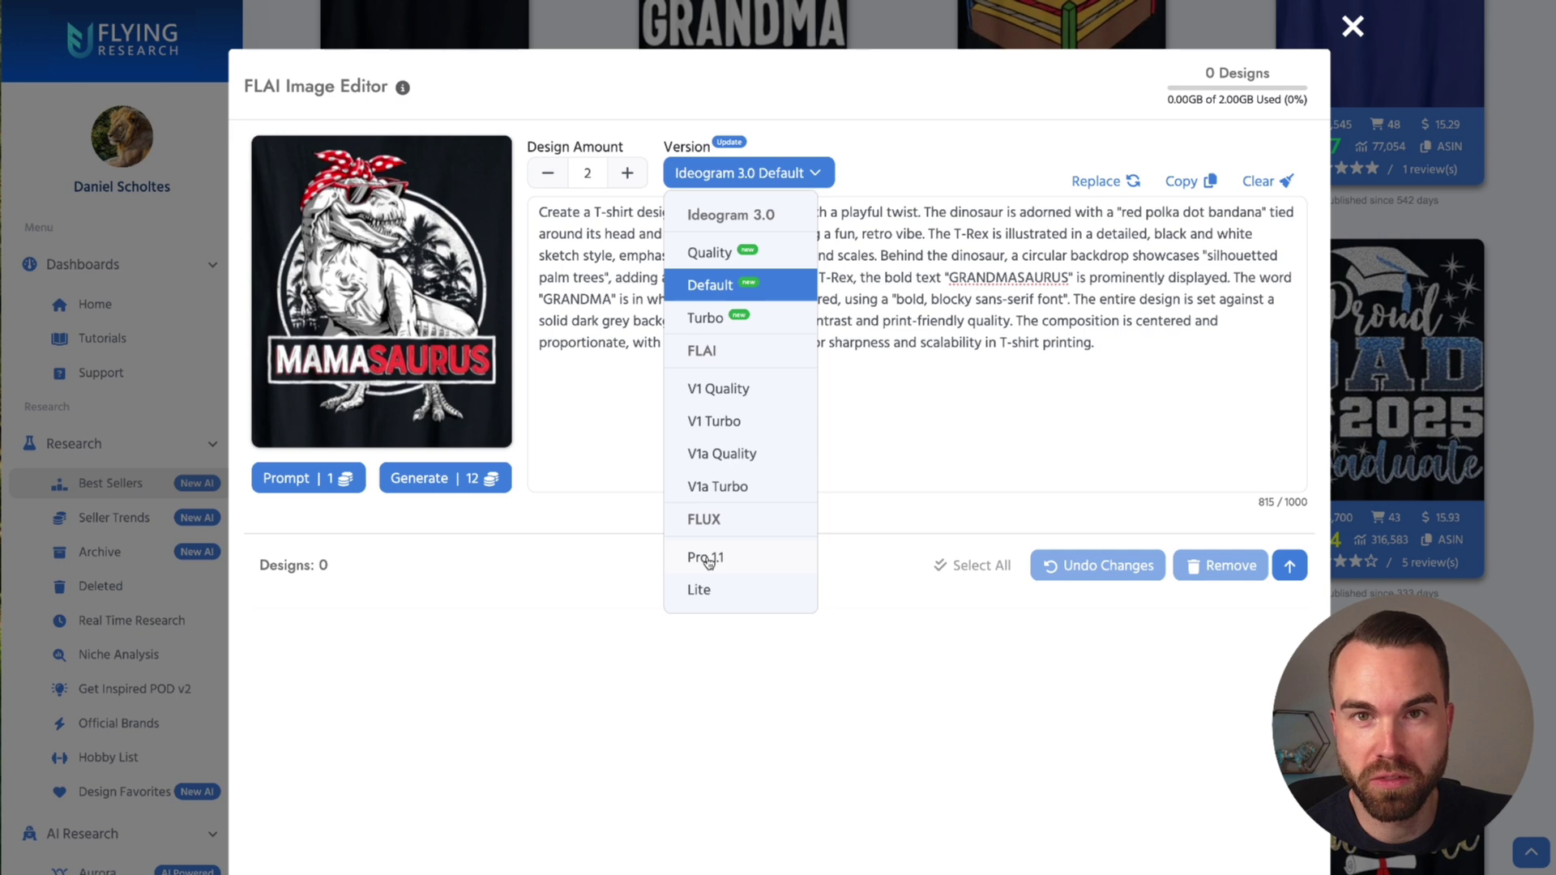
{"action": "left_click", "coordinate": [762, 322]}
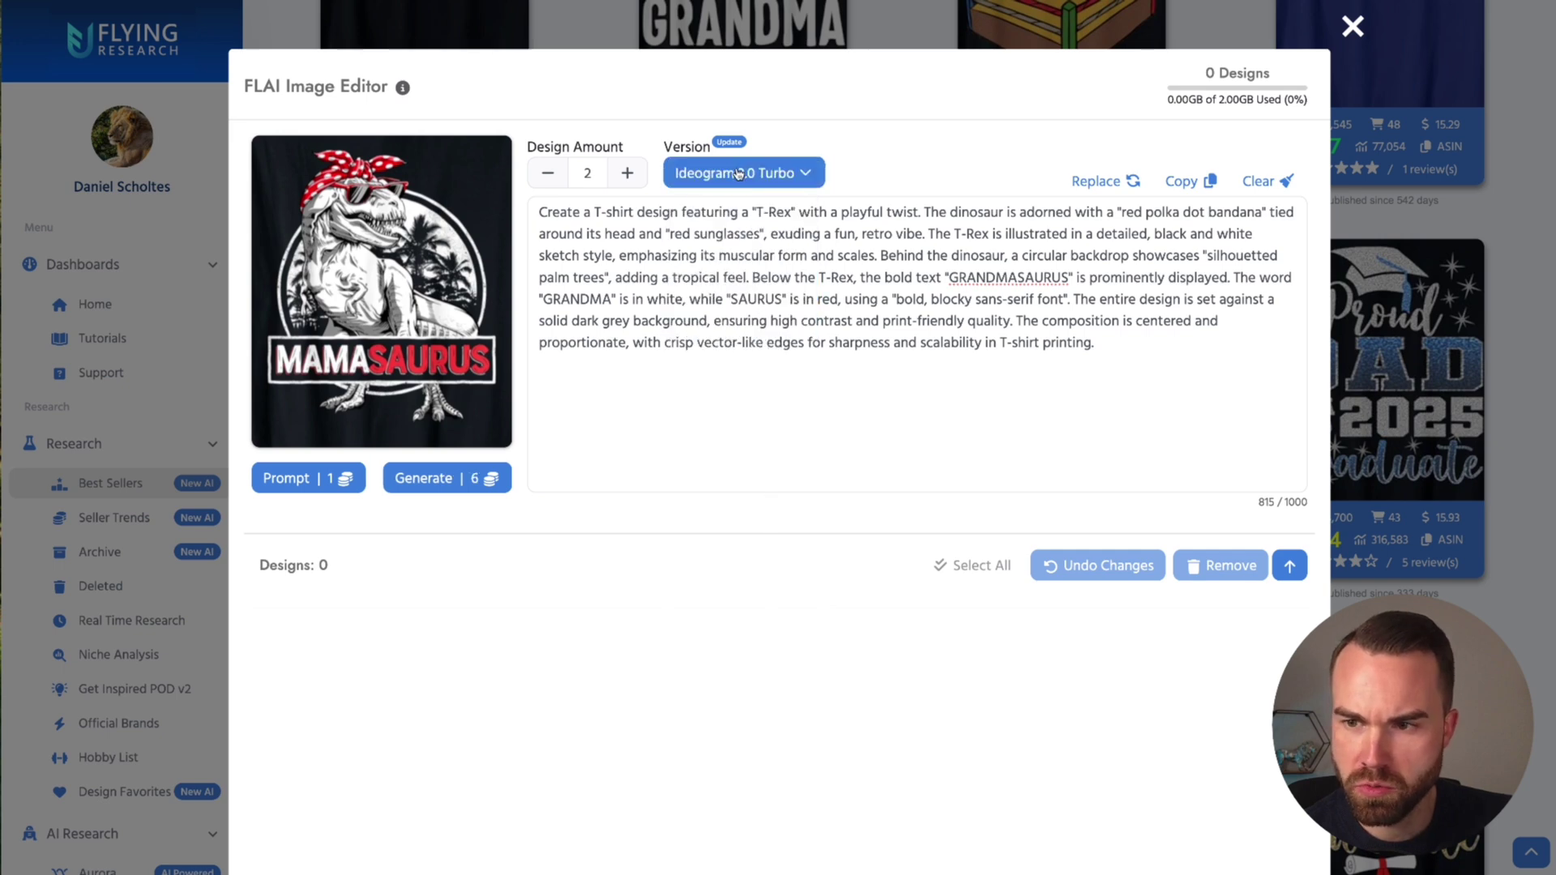
{"action": "left_click", "coordinate": [736, 173]}
{"action": "left_click", "coordinate": [750, 286]}
{"action": "left_click", "coordinate": [751, 174]}
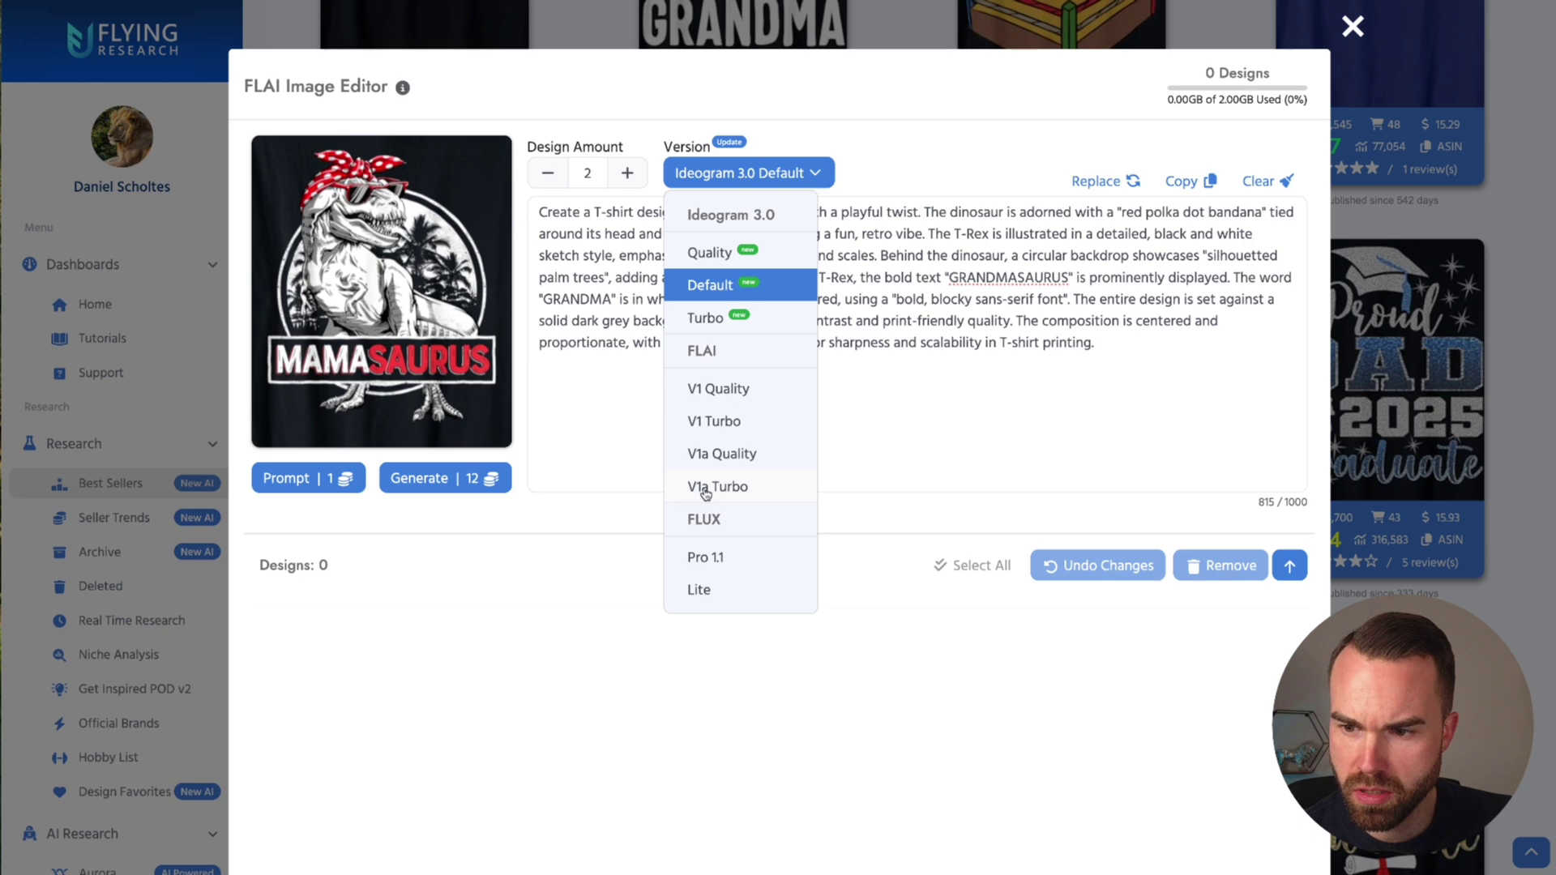
{"action": "left_click", "coordinate": [746, 490]}
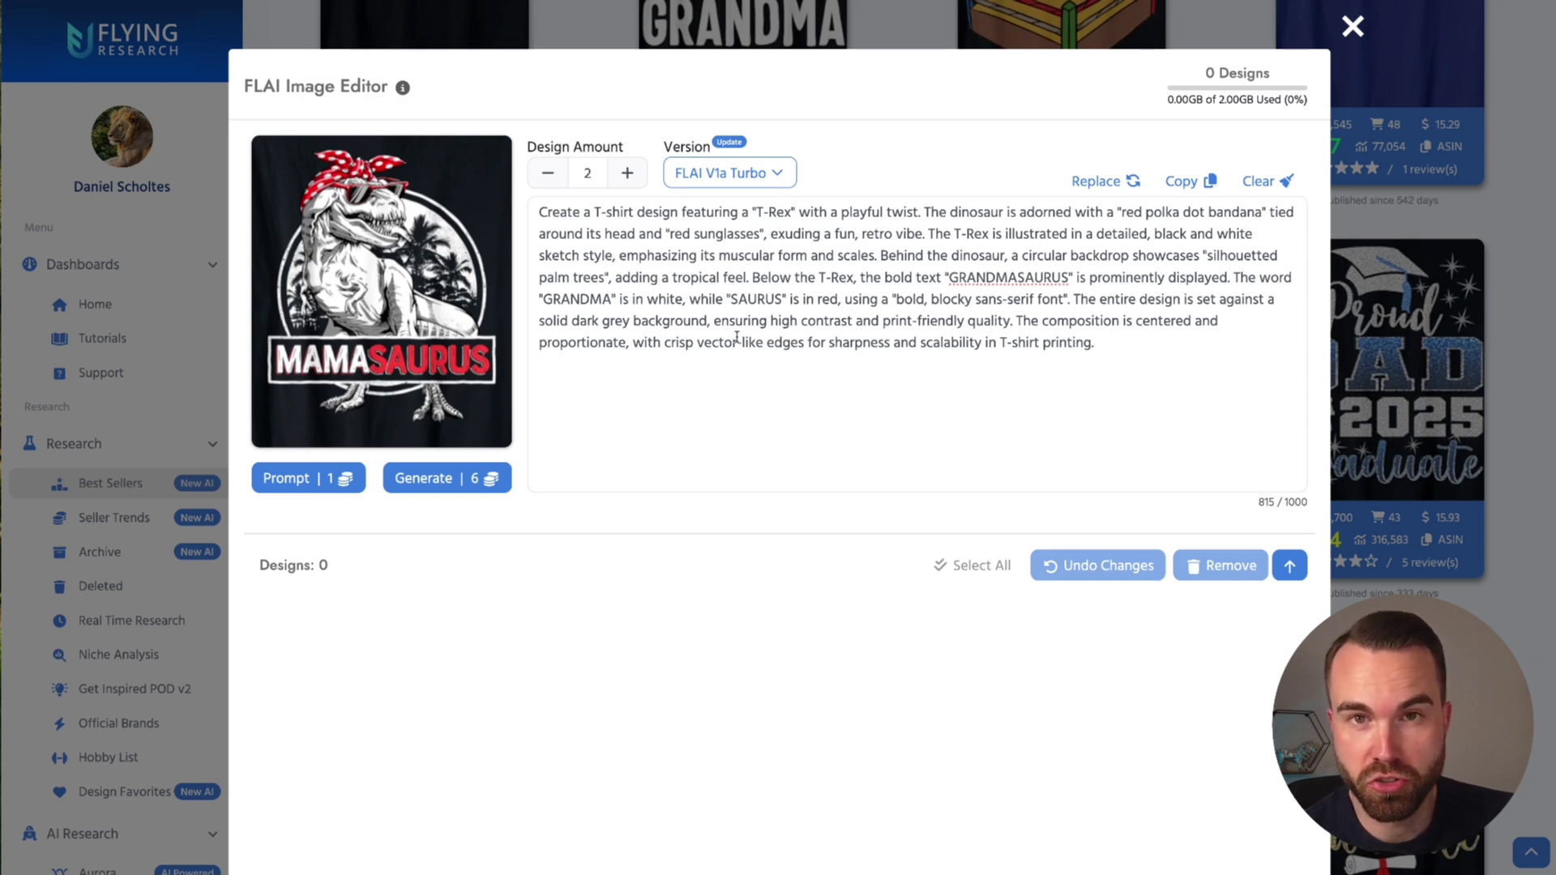
{"action": "left_click", "coordinate": [754, 173]}
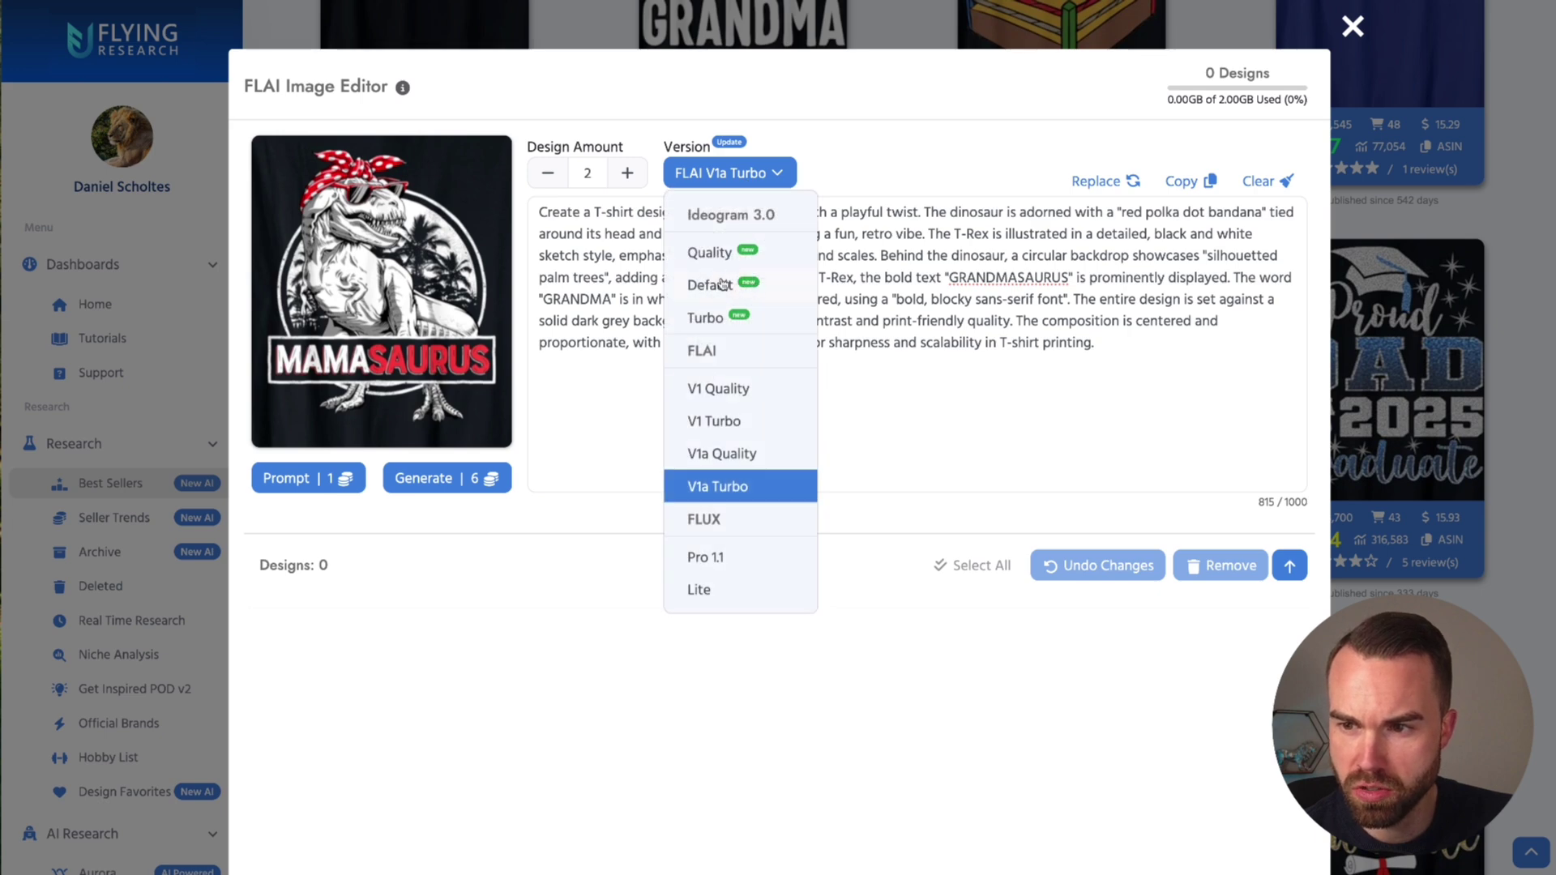
{"action": "left_click", "coordinate": [717, 284]}
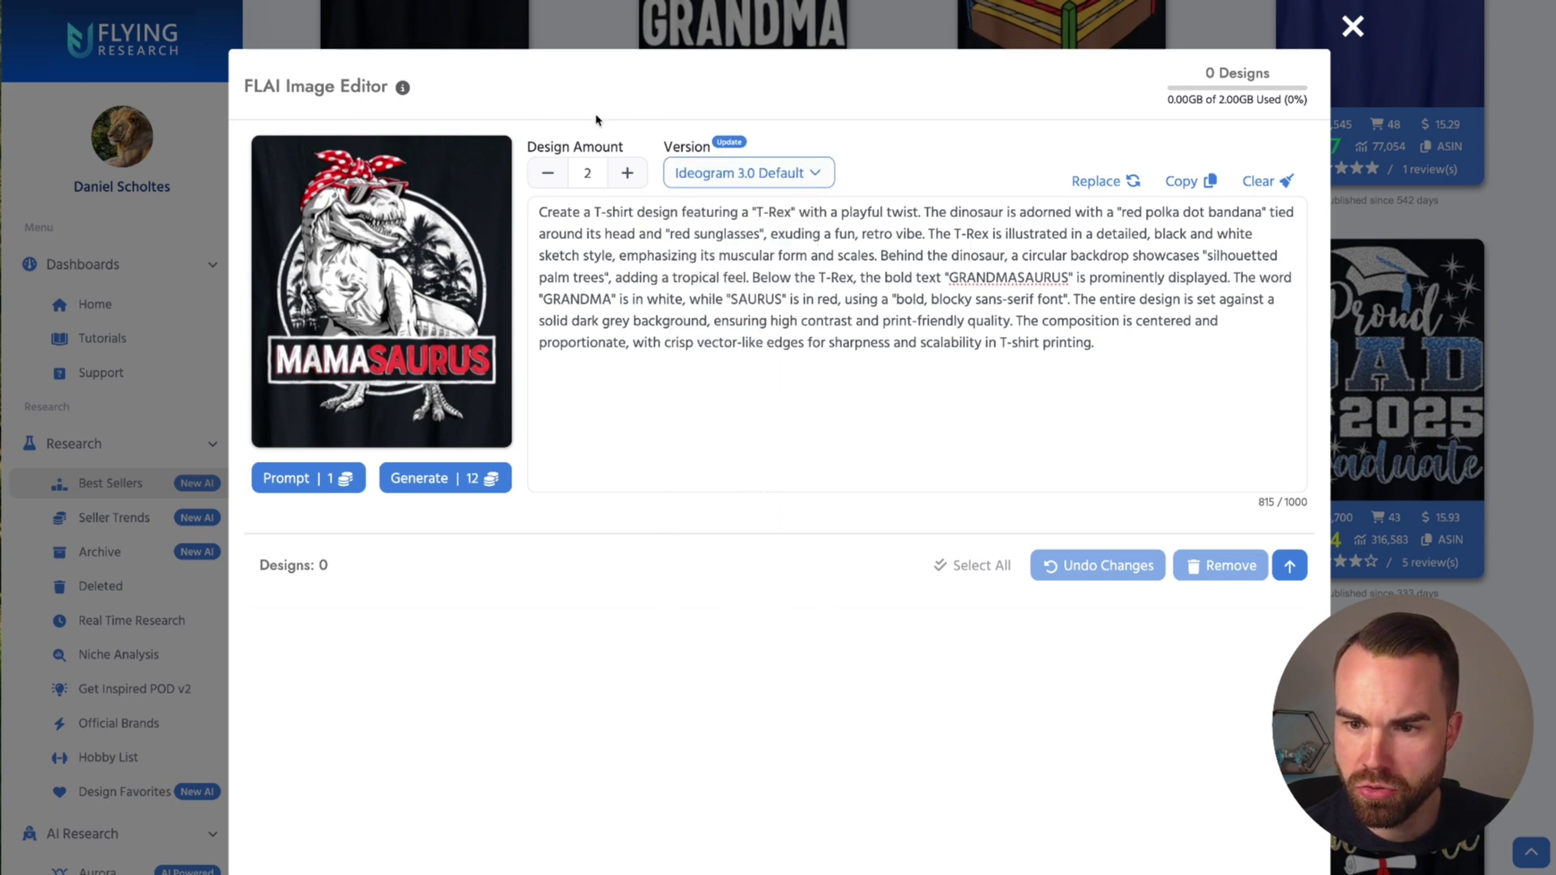
{"action": "left_click", "coordinate": [504, 479]}
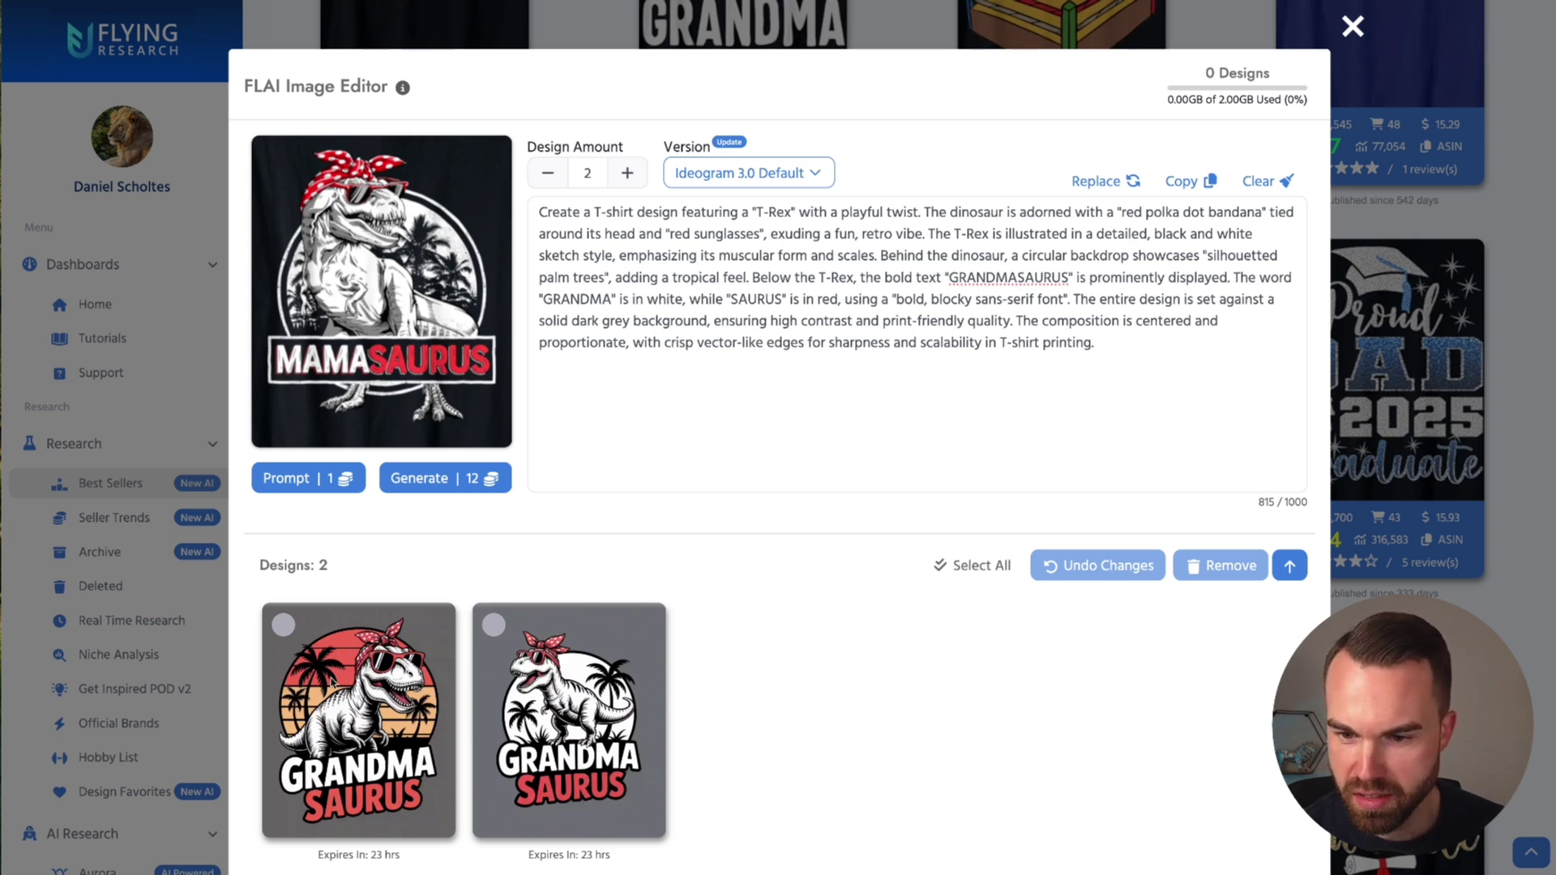
Select the sunset GRANDMA SAURUS design and view it full size in Designs Preview
{"action": "left_click", "coordinate": [282, 626]}
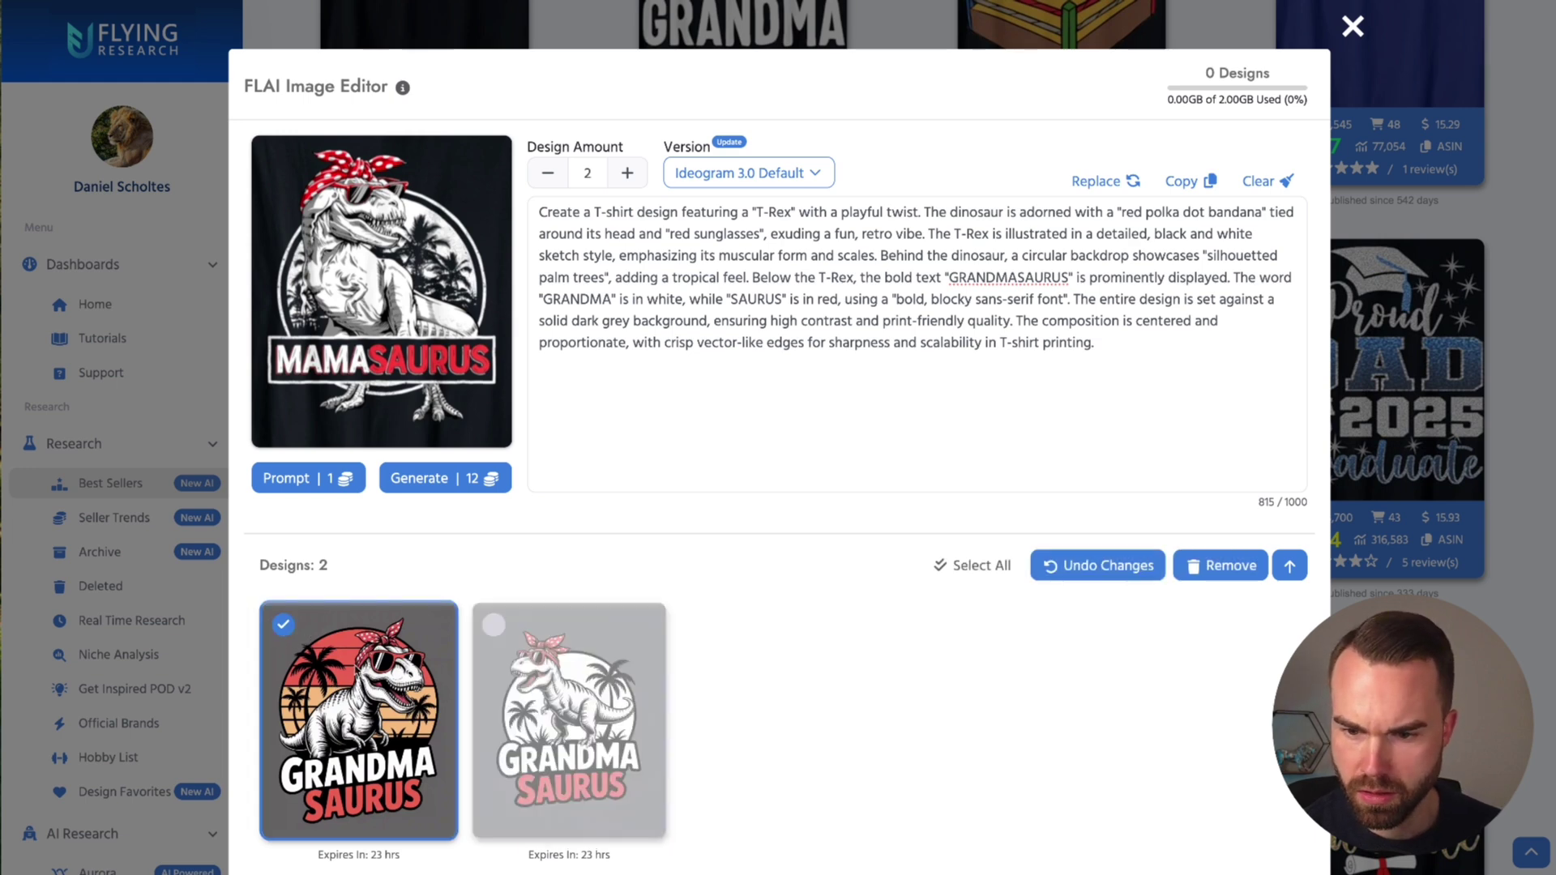
{"action": "scroll", "coordinate": [357, 670], "scroll_direction": "down", "scroll_amount": 2}
{"action": "scroll", "coordinate": [358, 664], "scroll_direction": "down", "scroll_amount": 3}
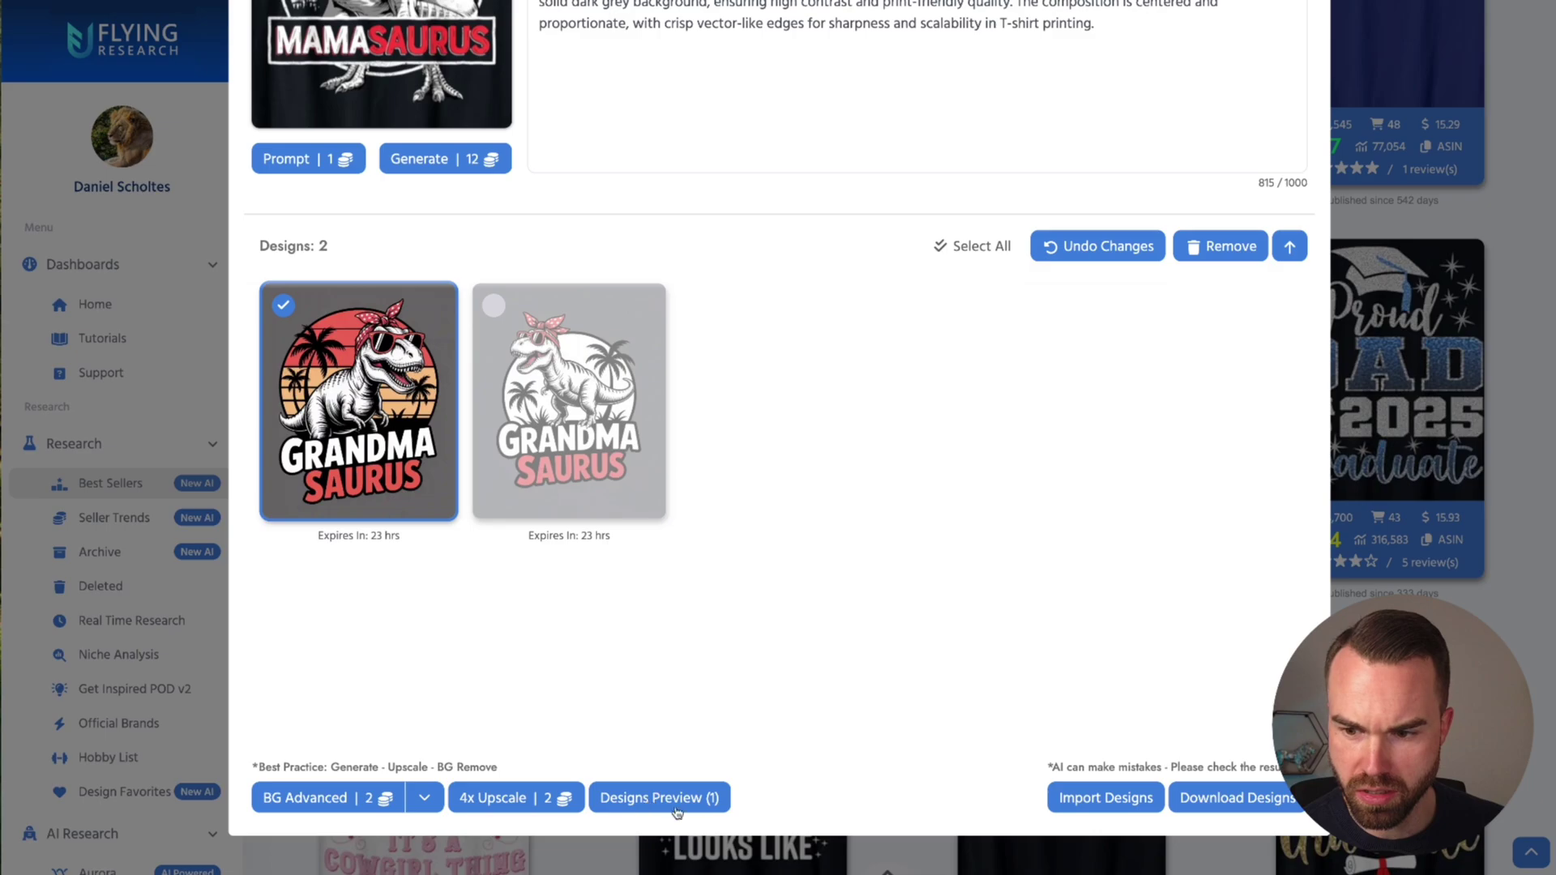
{"action": "left_click", "coordinate": [668, 801]}
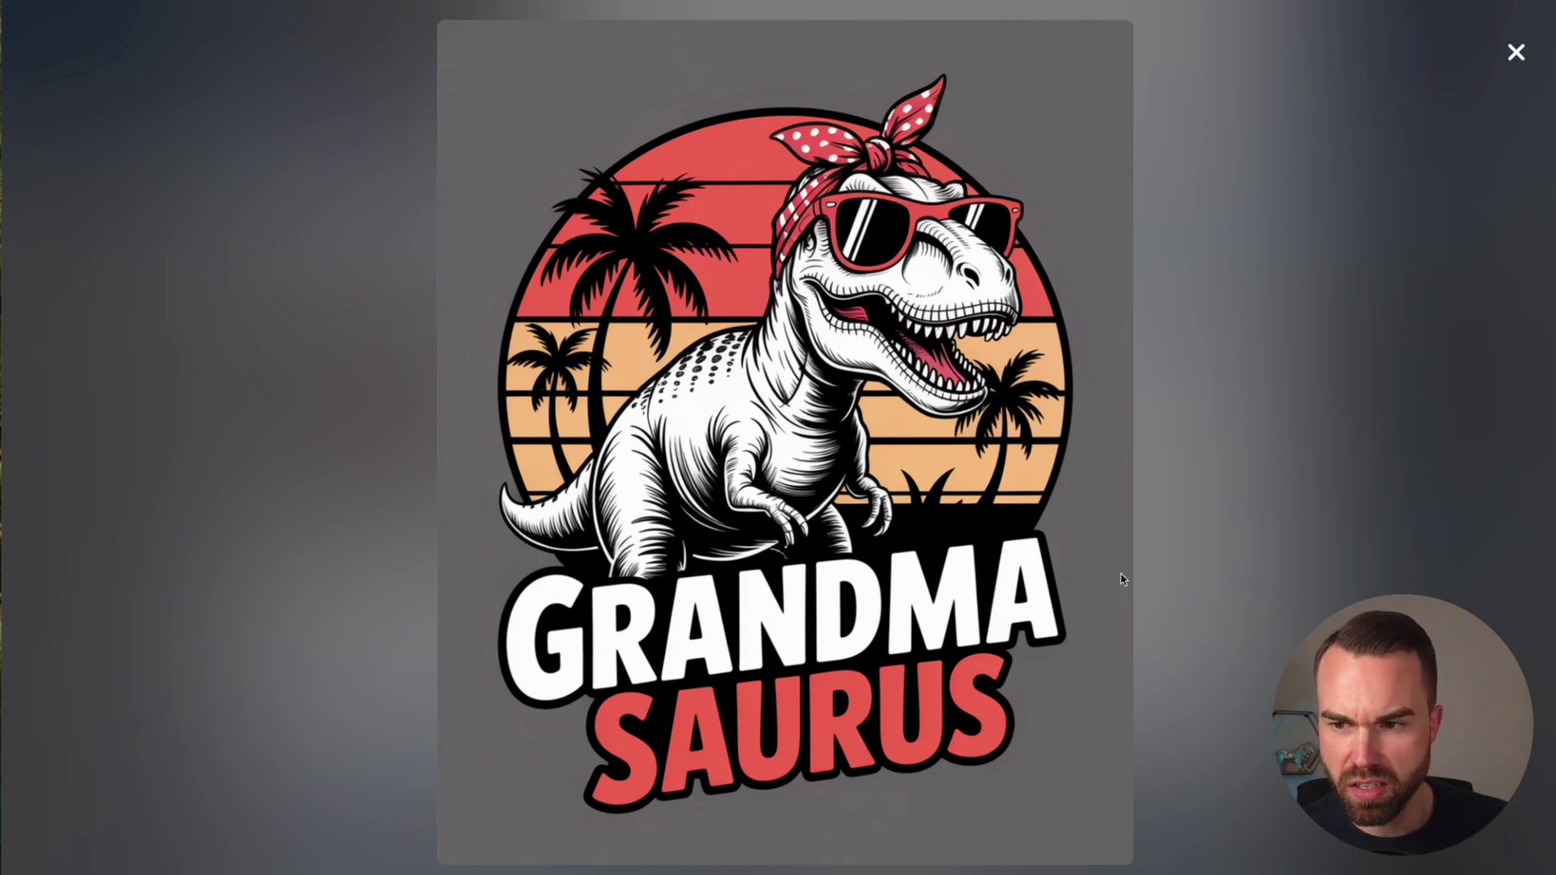
Close the Designs Preview to return to both GRANDMA SAURUS designs
{"action": "left_click", "coordinate": [1516, 52]}
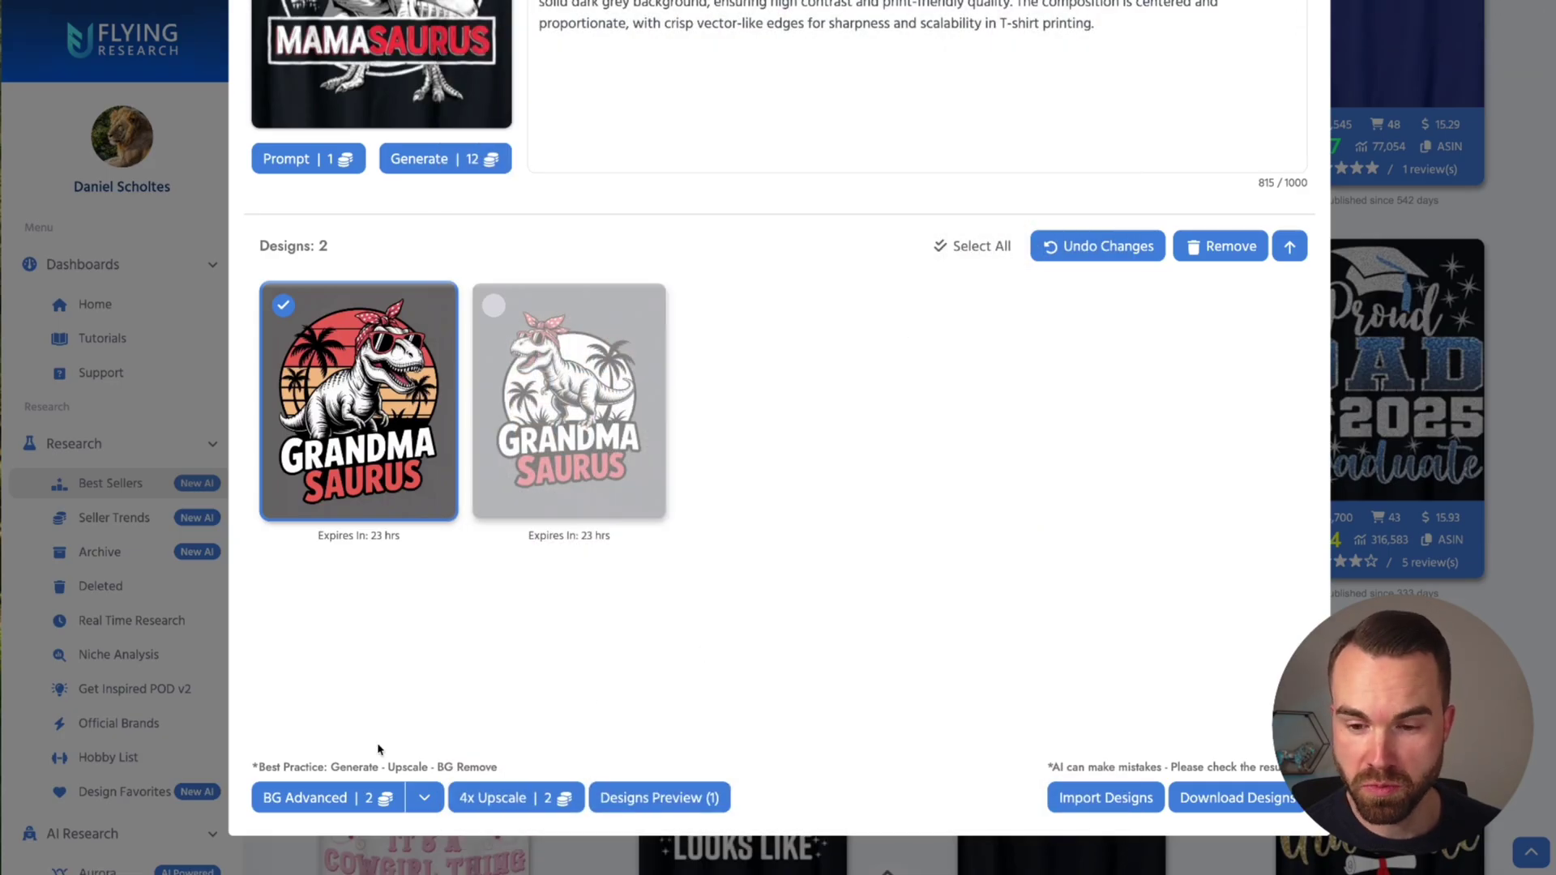
Remove the design's background with BG Advanced, then check the before/after comparison in Designs Preview
{"action": "left_click", "coordinate": [306, 799]}
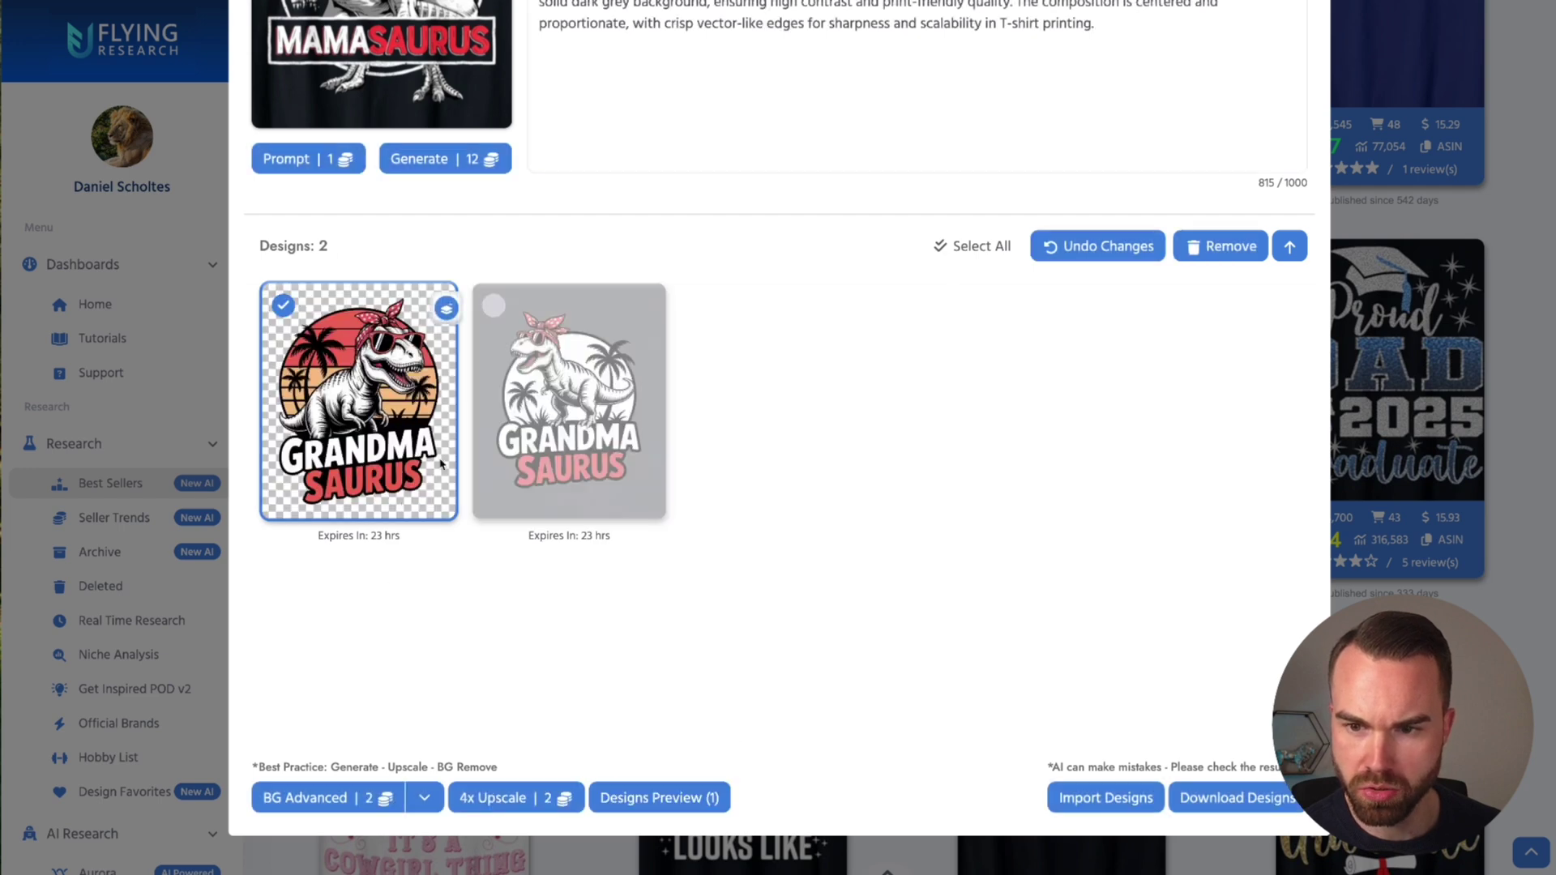
{"action": "left_click", "coordinate": [664, 801]}
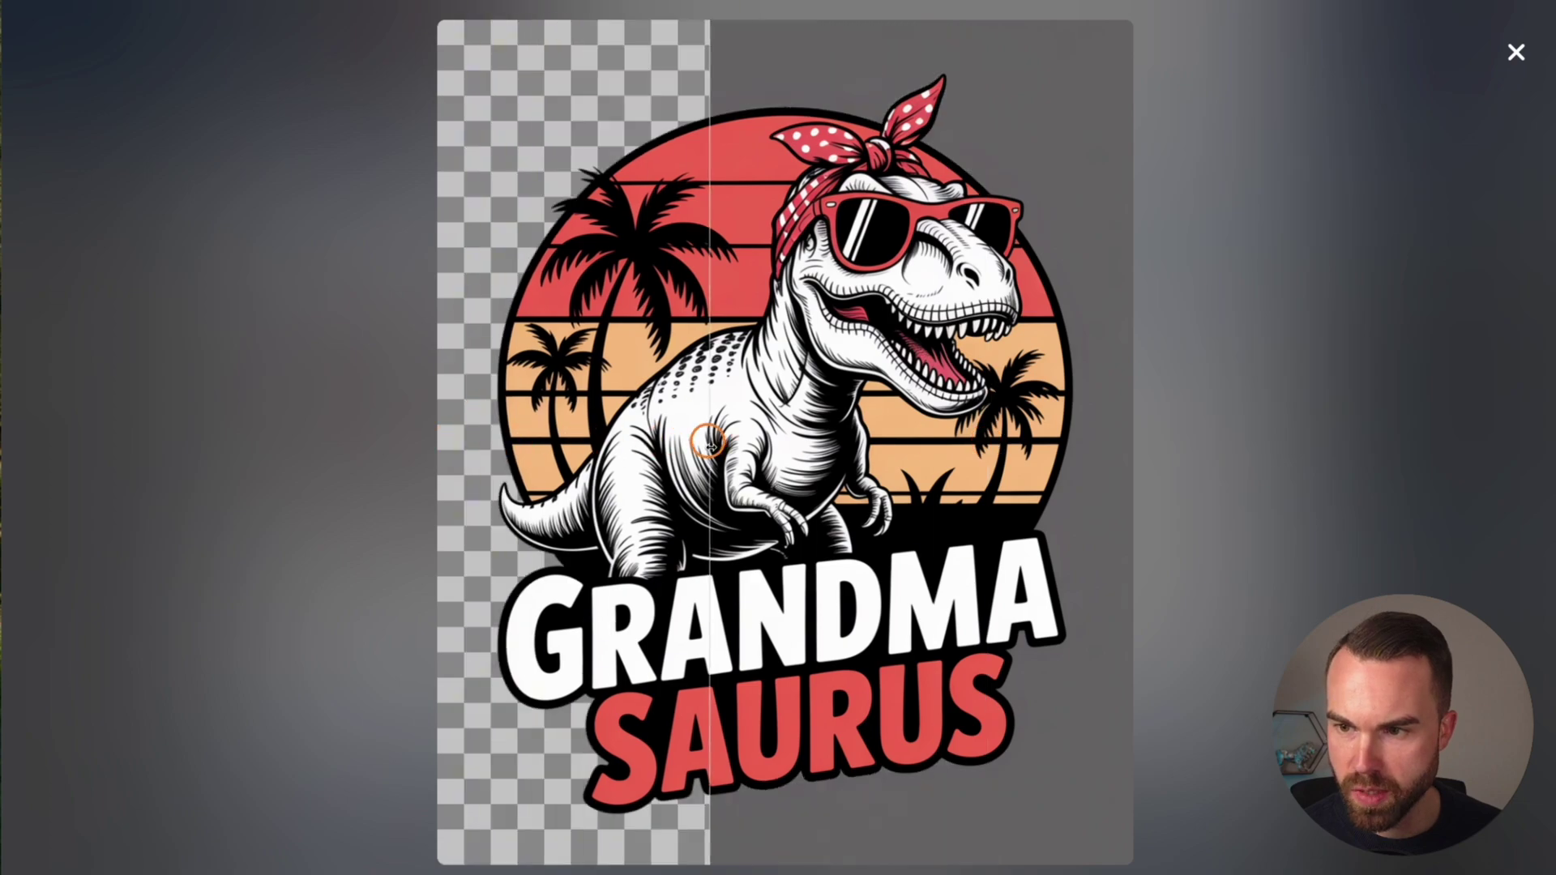
{"action": "left_click", "coordinate": [1516, 52]}
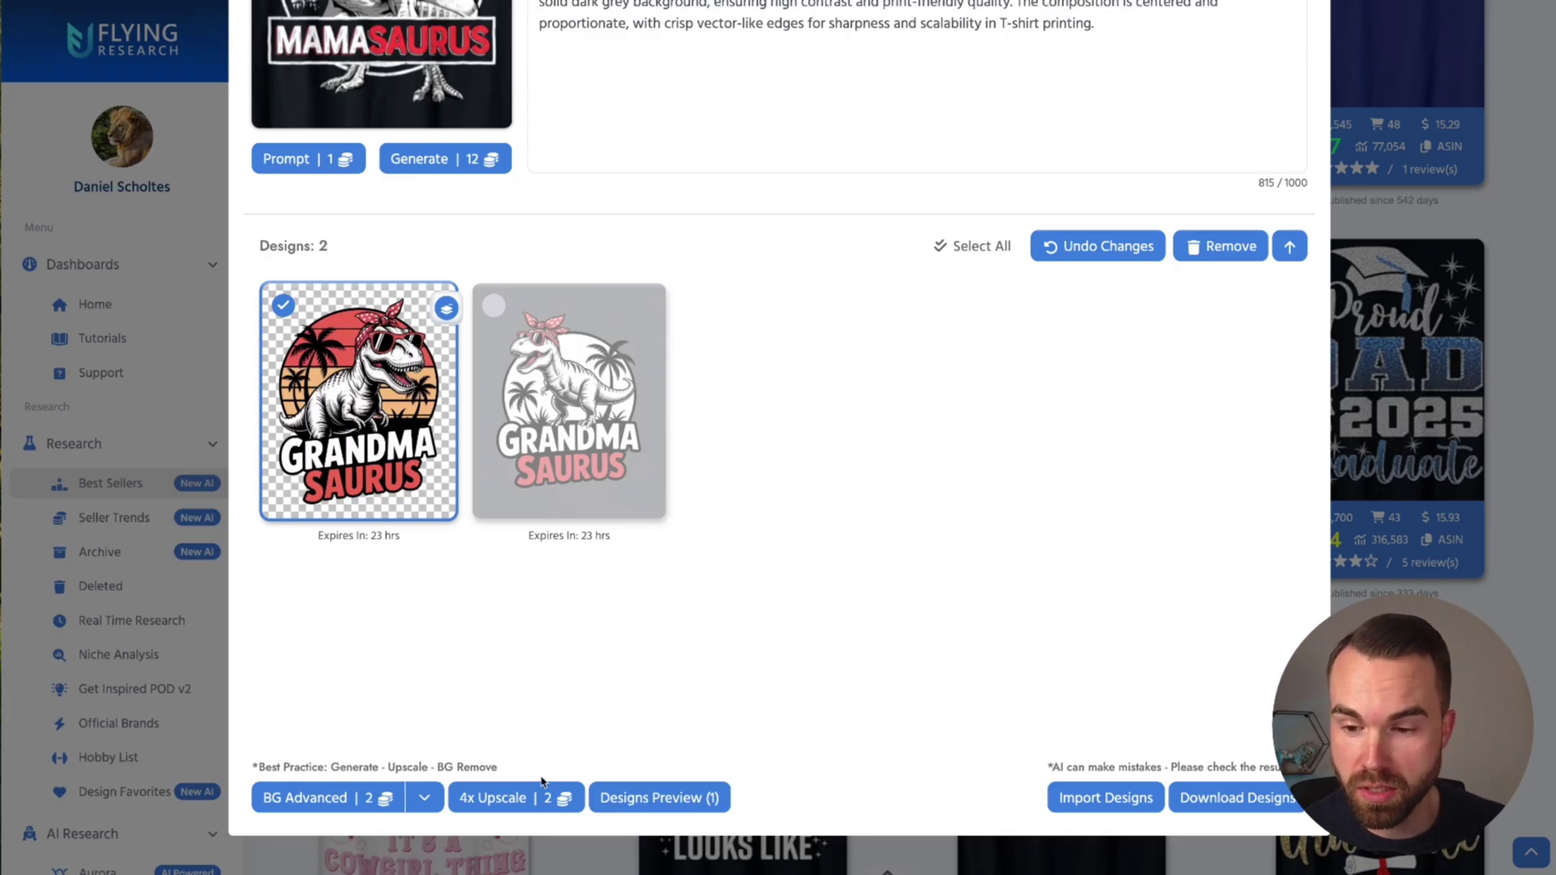
Upscale the transparent sunset GRANDMA SAURUS design 4x and wait for it to finish
{"action": "left_click", "coordinate": [504, 799]}
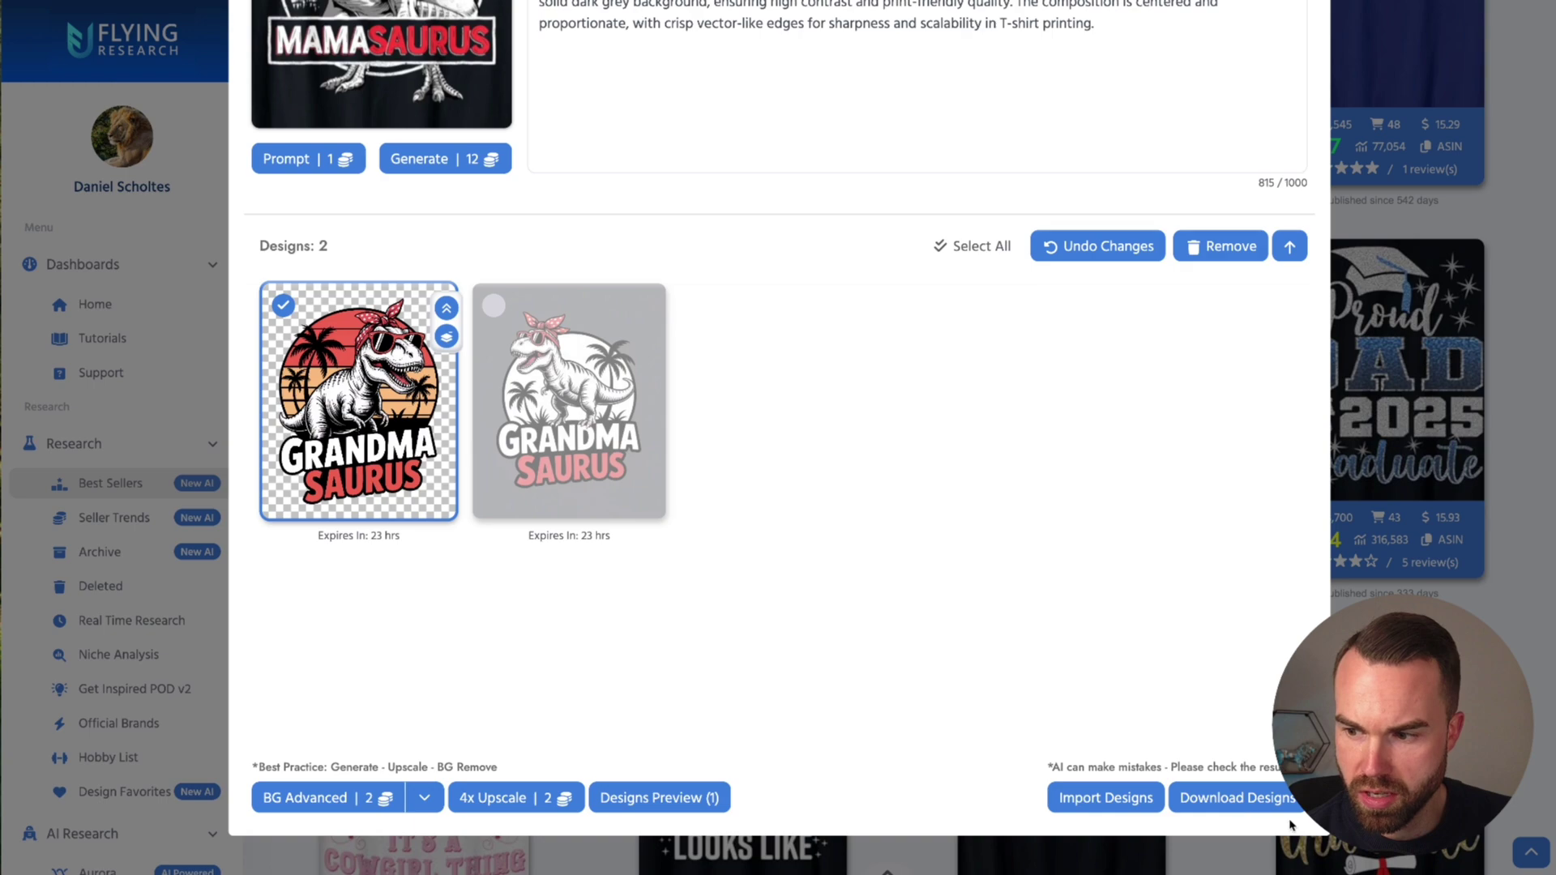
Download the finished designs and open the GRANDMA SAURUS PNG in Preview
{"action": "left_click", "coordinate": [1253, 805]}
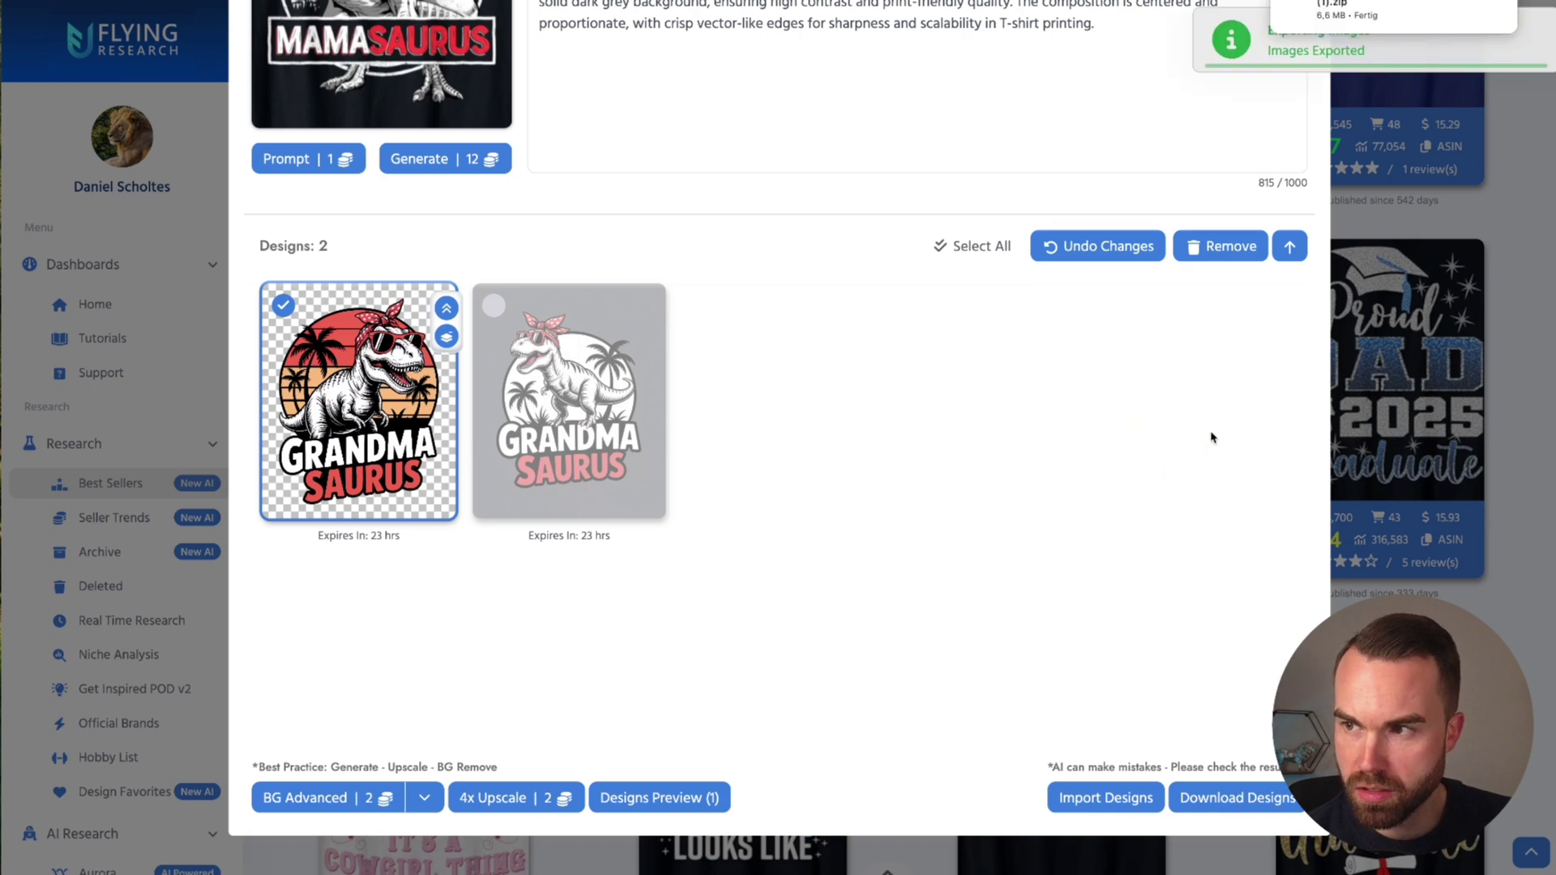
{"action": "left_click", "coordinate": [659, 797]}
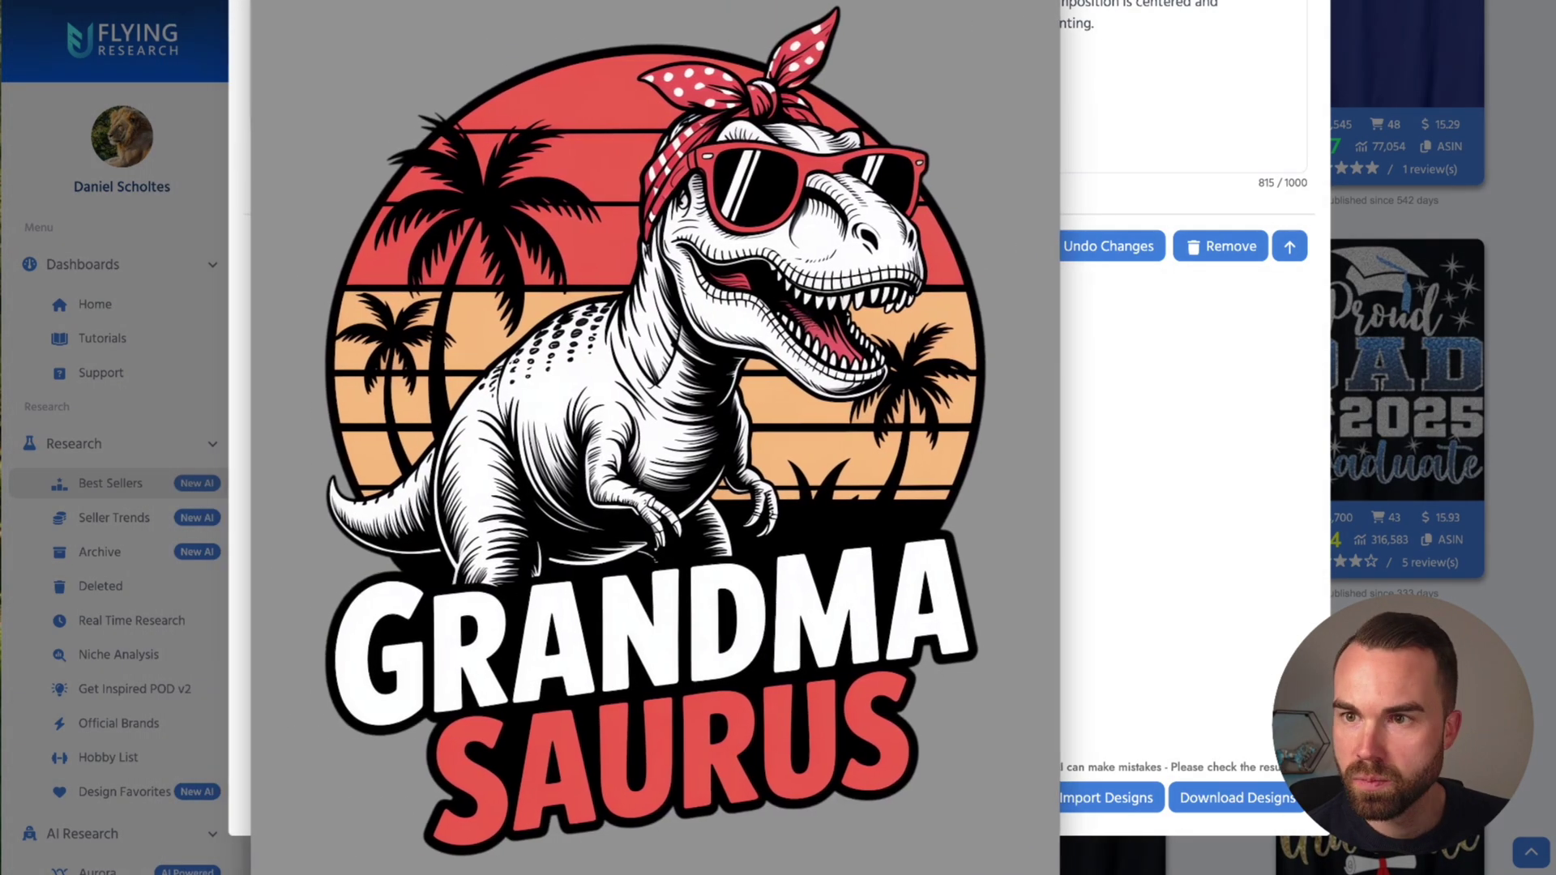
{"action": "scroll", "coordinate": [758, 430], "scroll_direction": "up", "scroll_amount": 5}
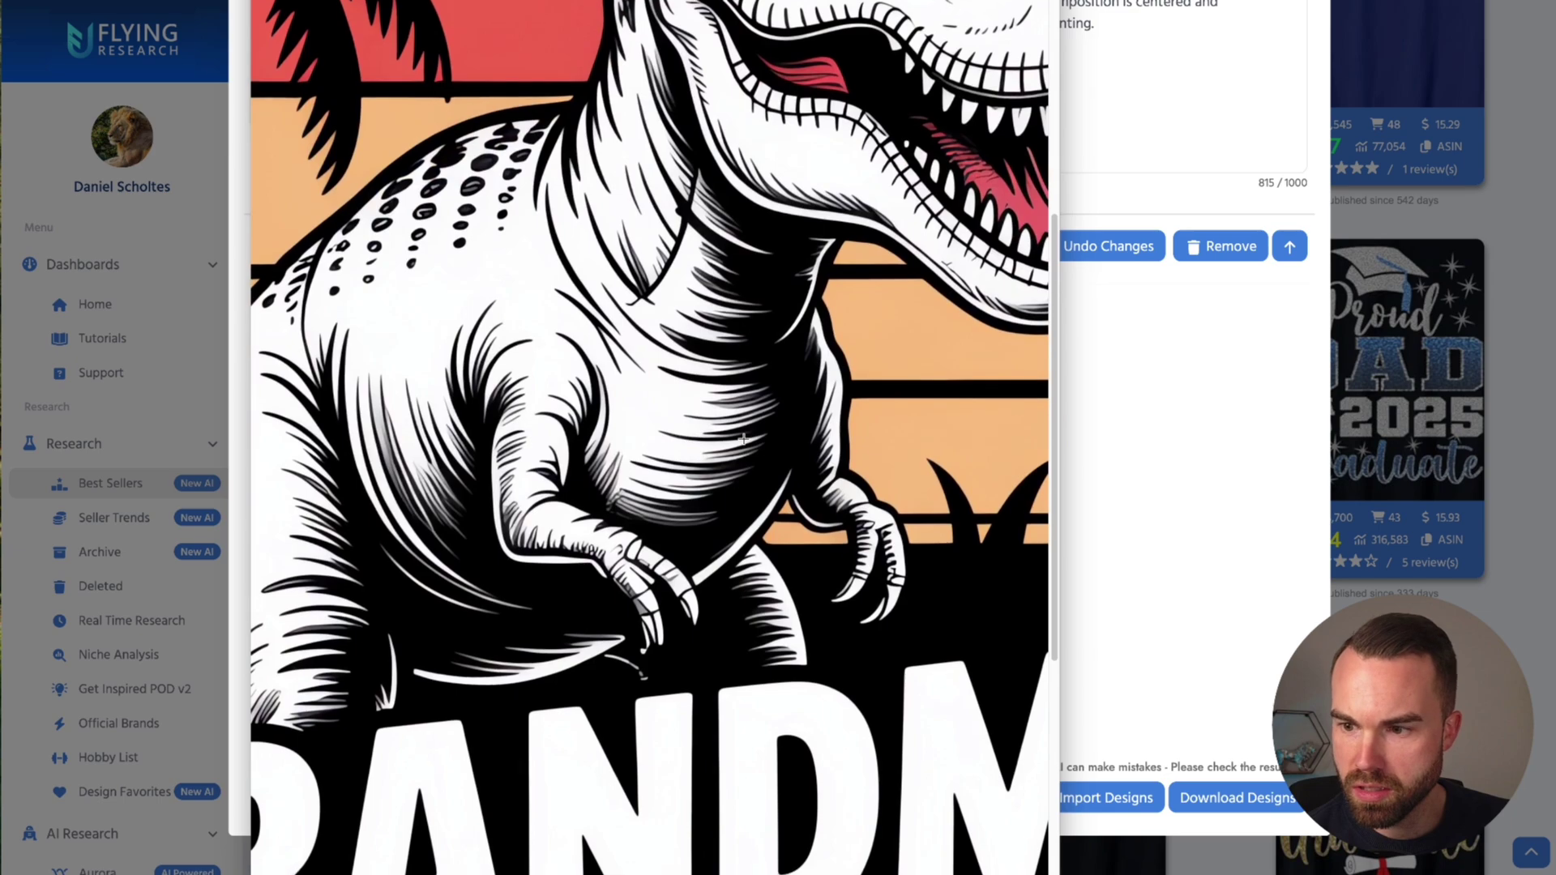
{"action": "scroll", "coordinate": [758, 430], "scroll_direction": "down", "scroll_amount": 5}
{"action": "scroll", "coordinate": [1000, 423], "scroll_direction": "up", "scroll_amount": 2}
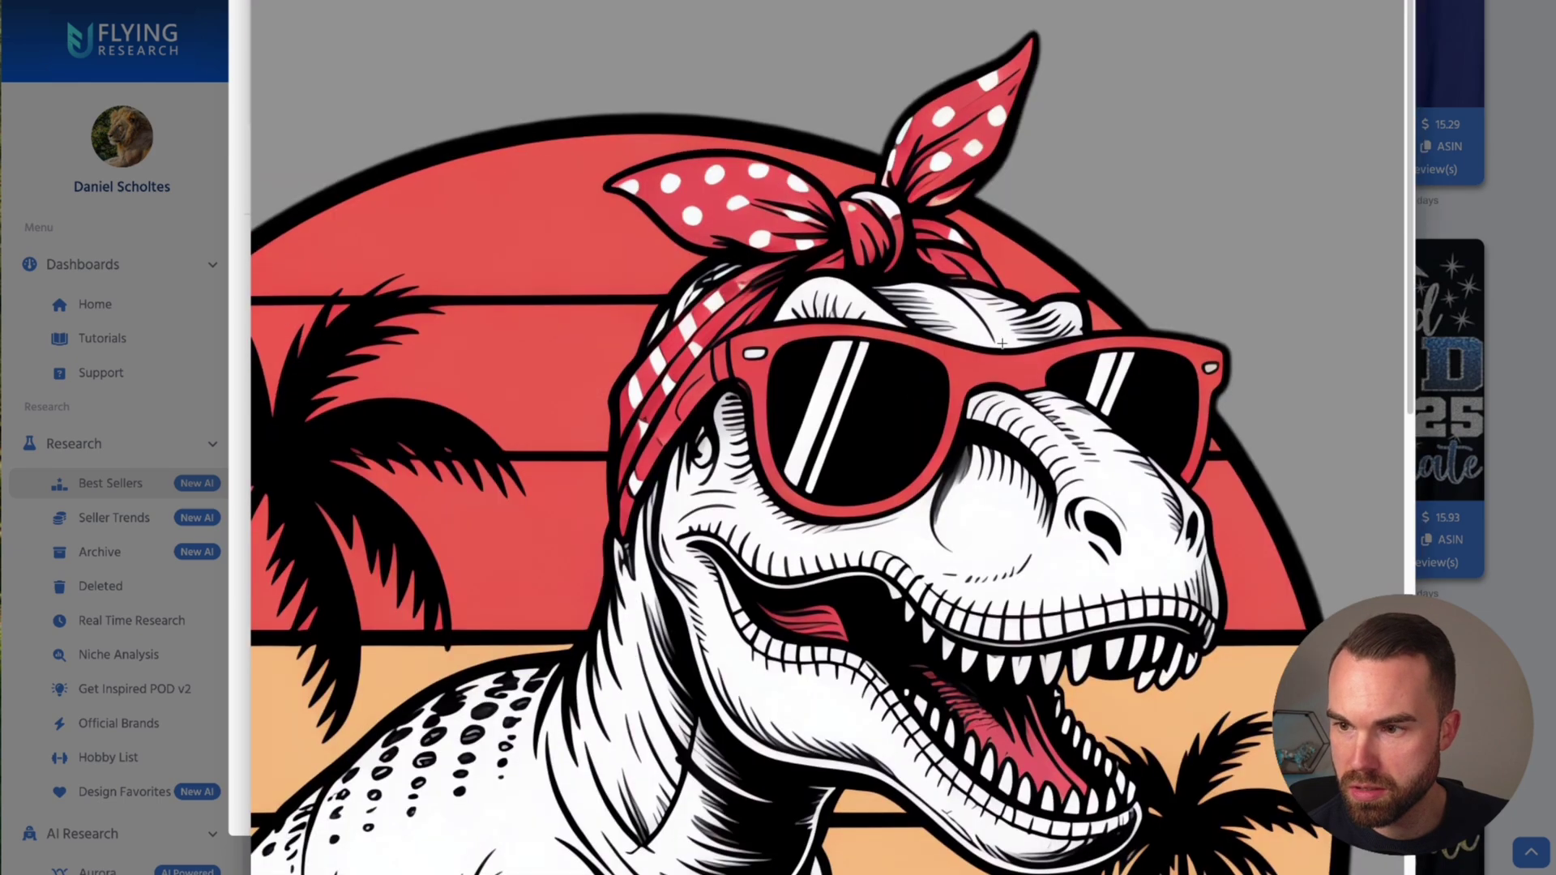
{"action": "scroll", "coordinate": [1004, 342], "scroll_direction": "up", "scroll_amount": 2}
{"action": "scroll", "coordinate": [1003, 342], "scroll_direction": "down", "scroll_amount": 5}
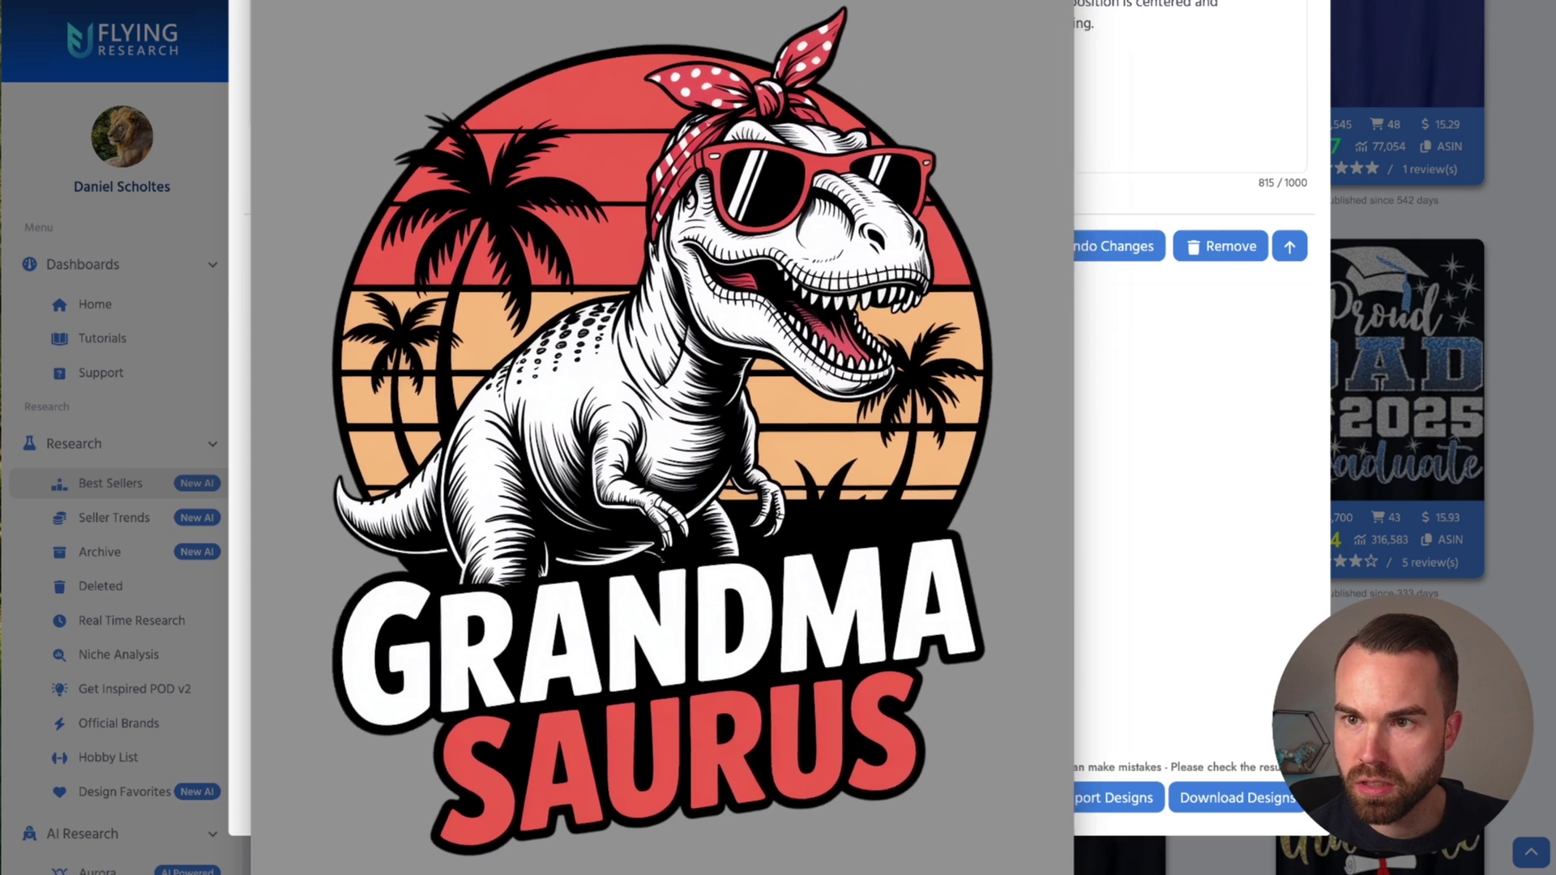
Check the PNG is 4500 x 5400 pixels, 6,9 MB, sRGB, then close Preview
{"action": "key", "text": "super+i"}
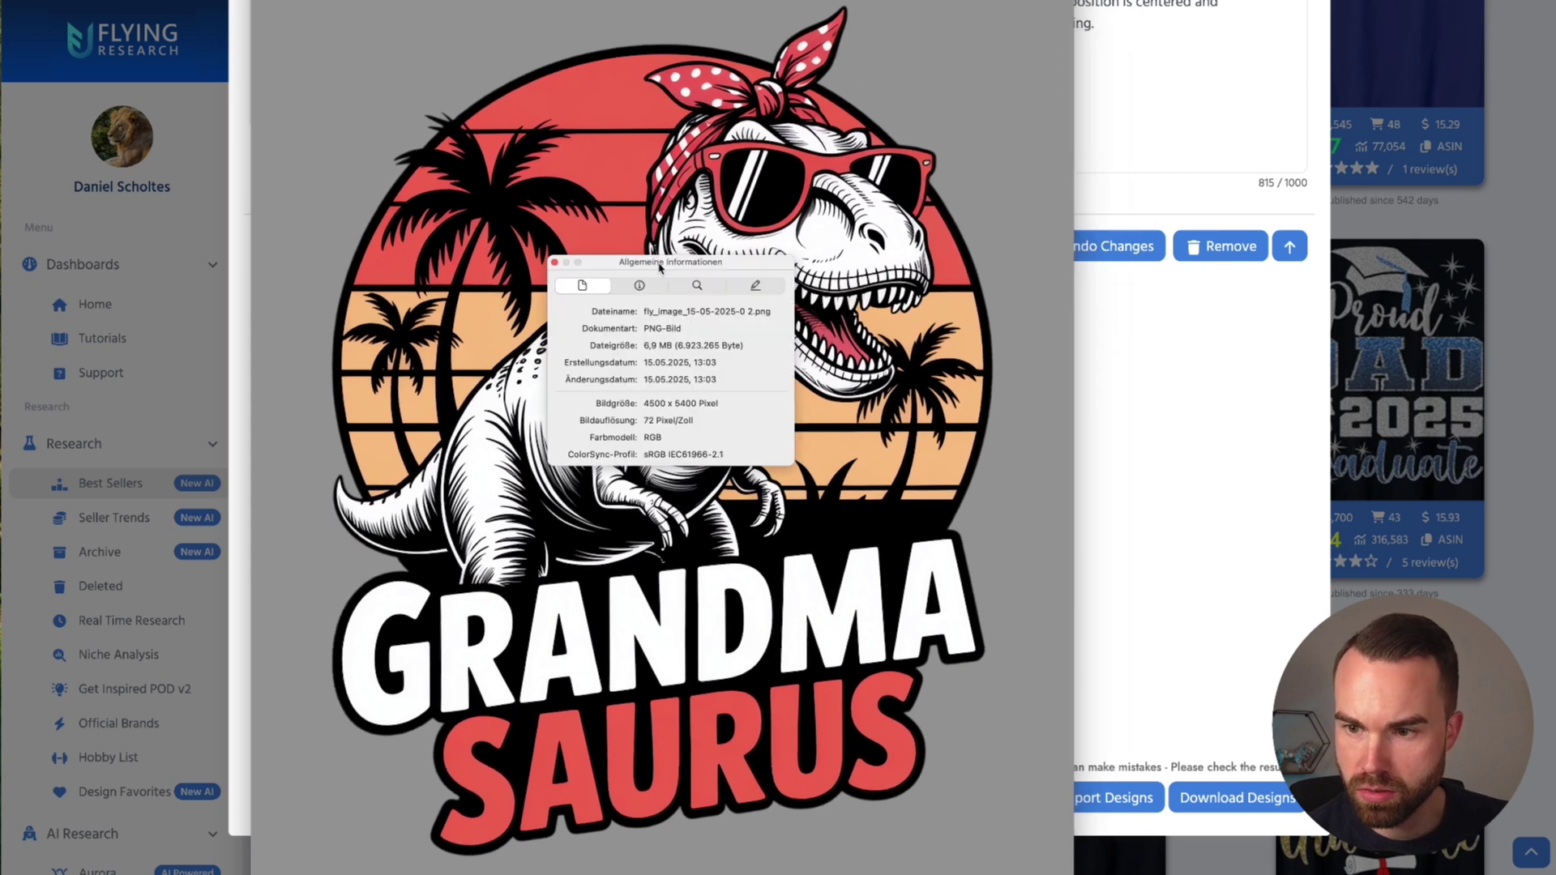
{"action": "left_click_drag", "start_coordinate": [634, 393], "coordinate": [704, 394]}
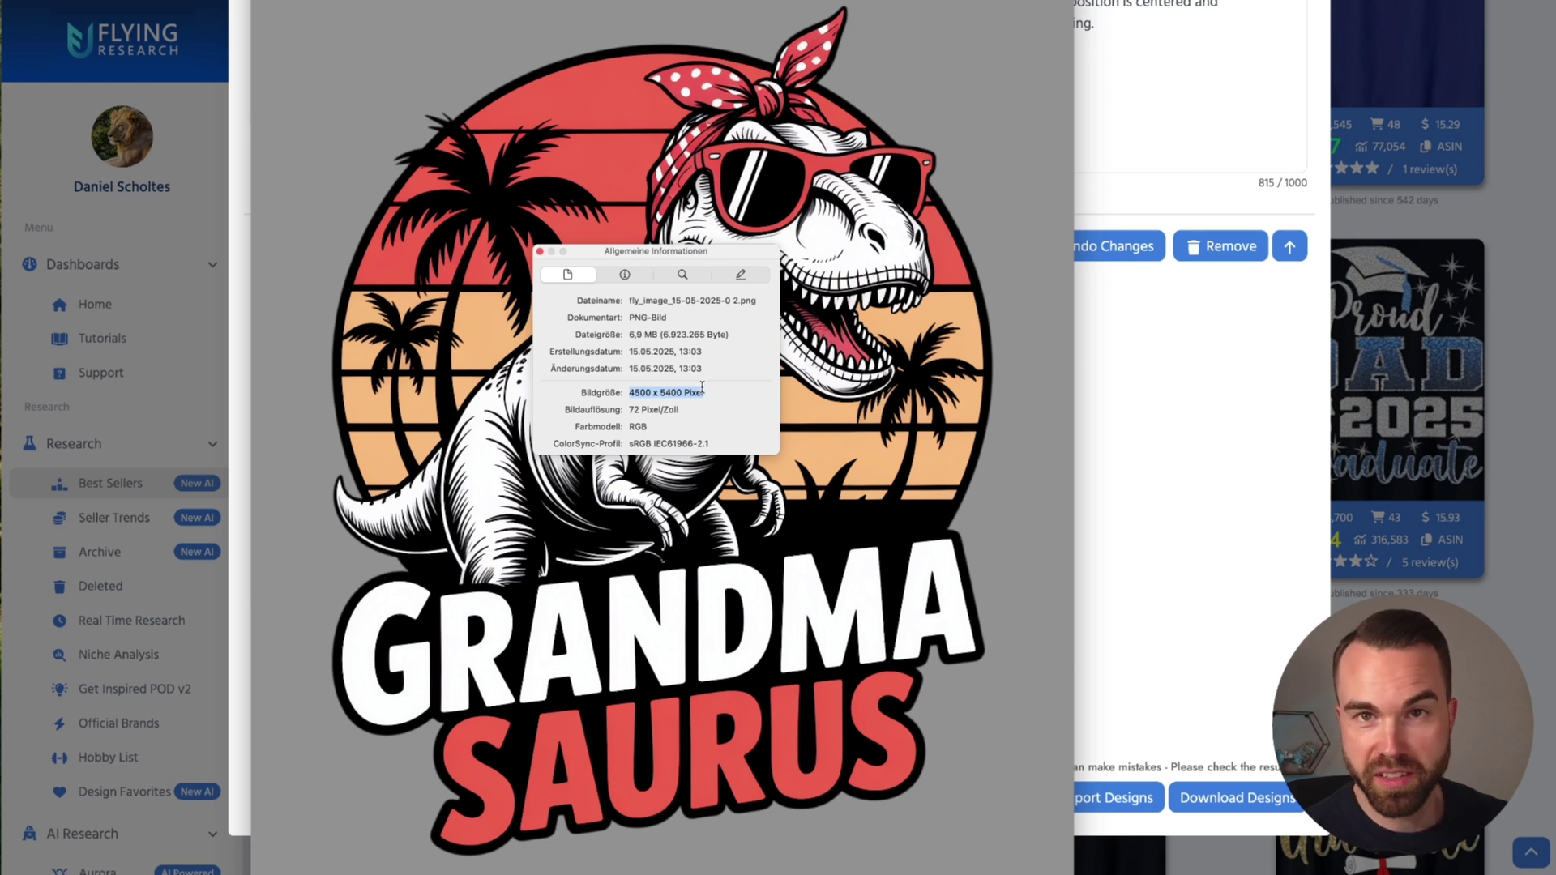
{"action": "left_click", "coordinate": [636, 338]}
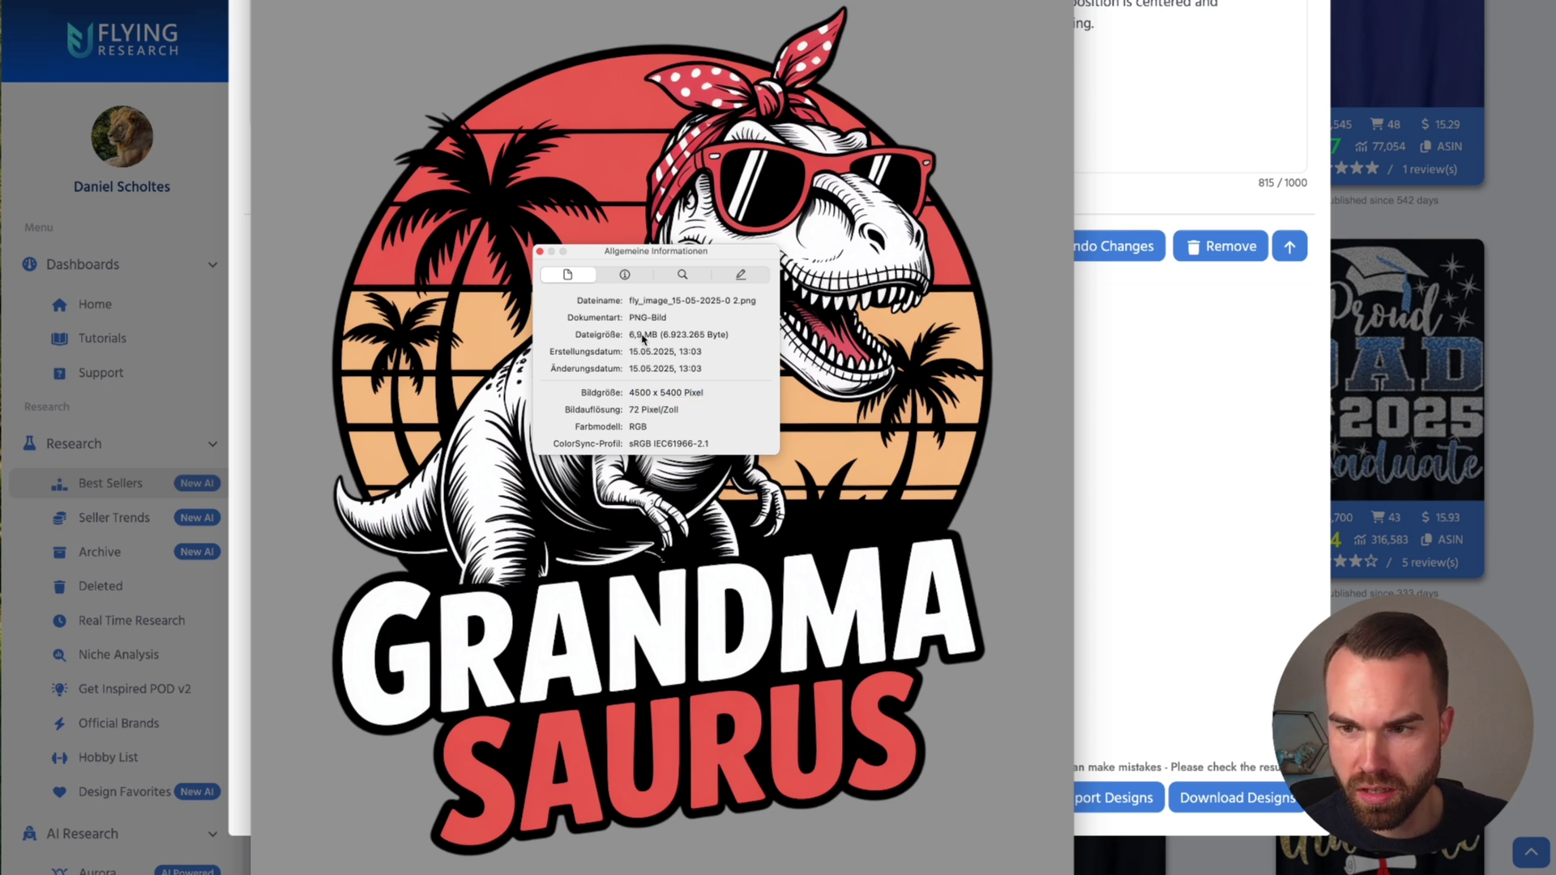
{"action": "left_click_drag", "start_coordinate": [631, 335], "coordinate": [650, 333]}
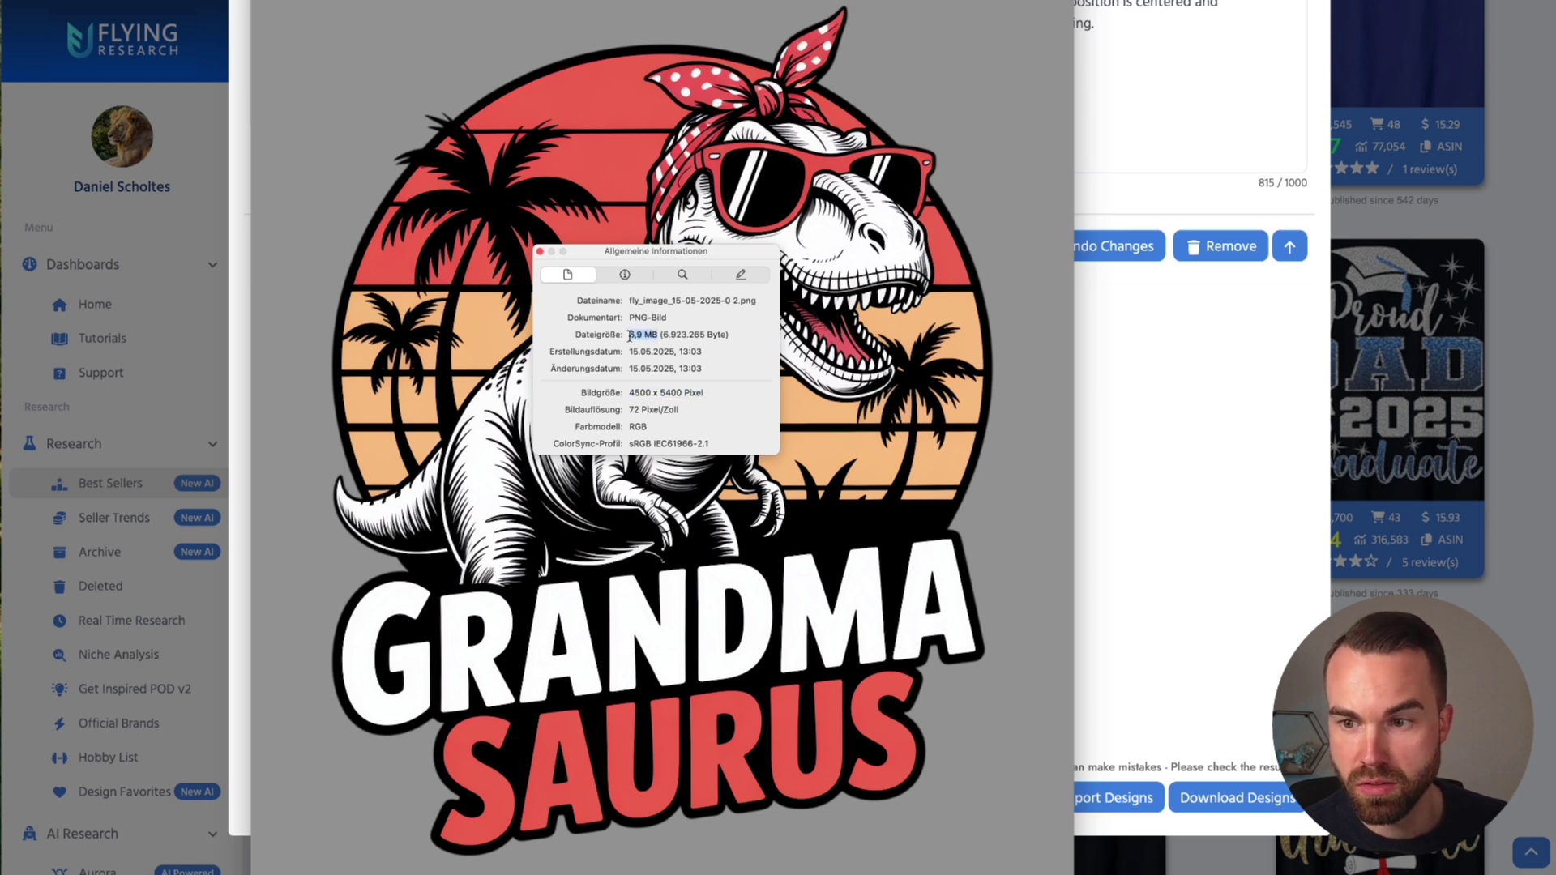
{"action": "left_click_drag", "start_coordinate": [629, 444], "coordinate": [720, 442]}
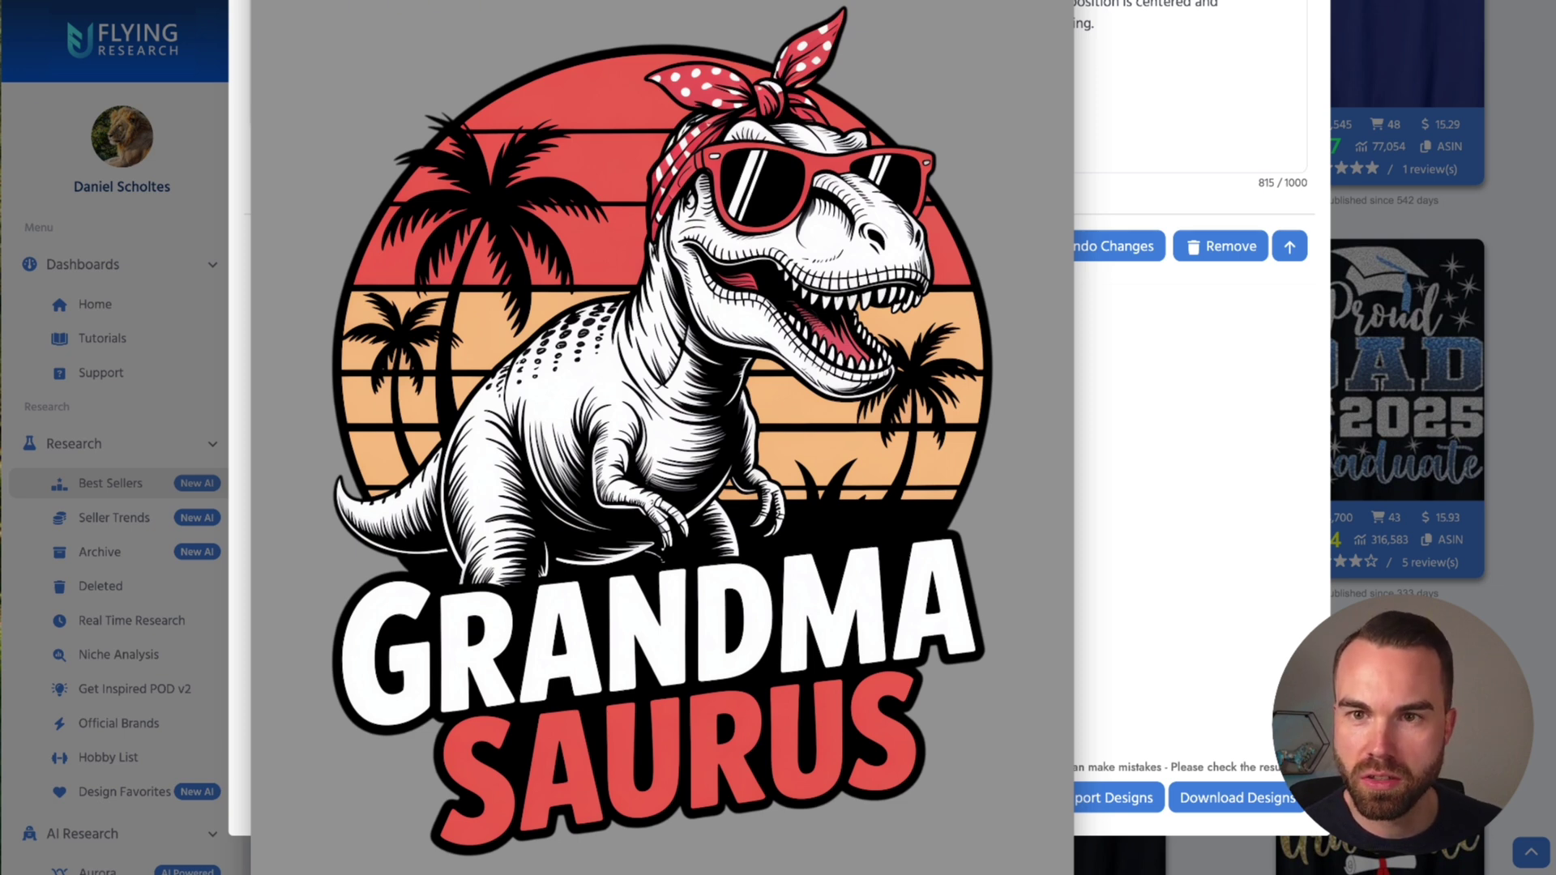
{"action": "left_click", "coordinate": [1066, 729]}
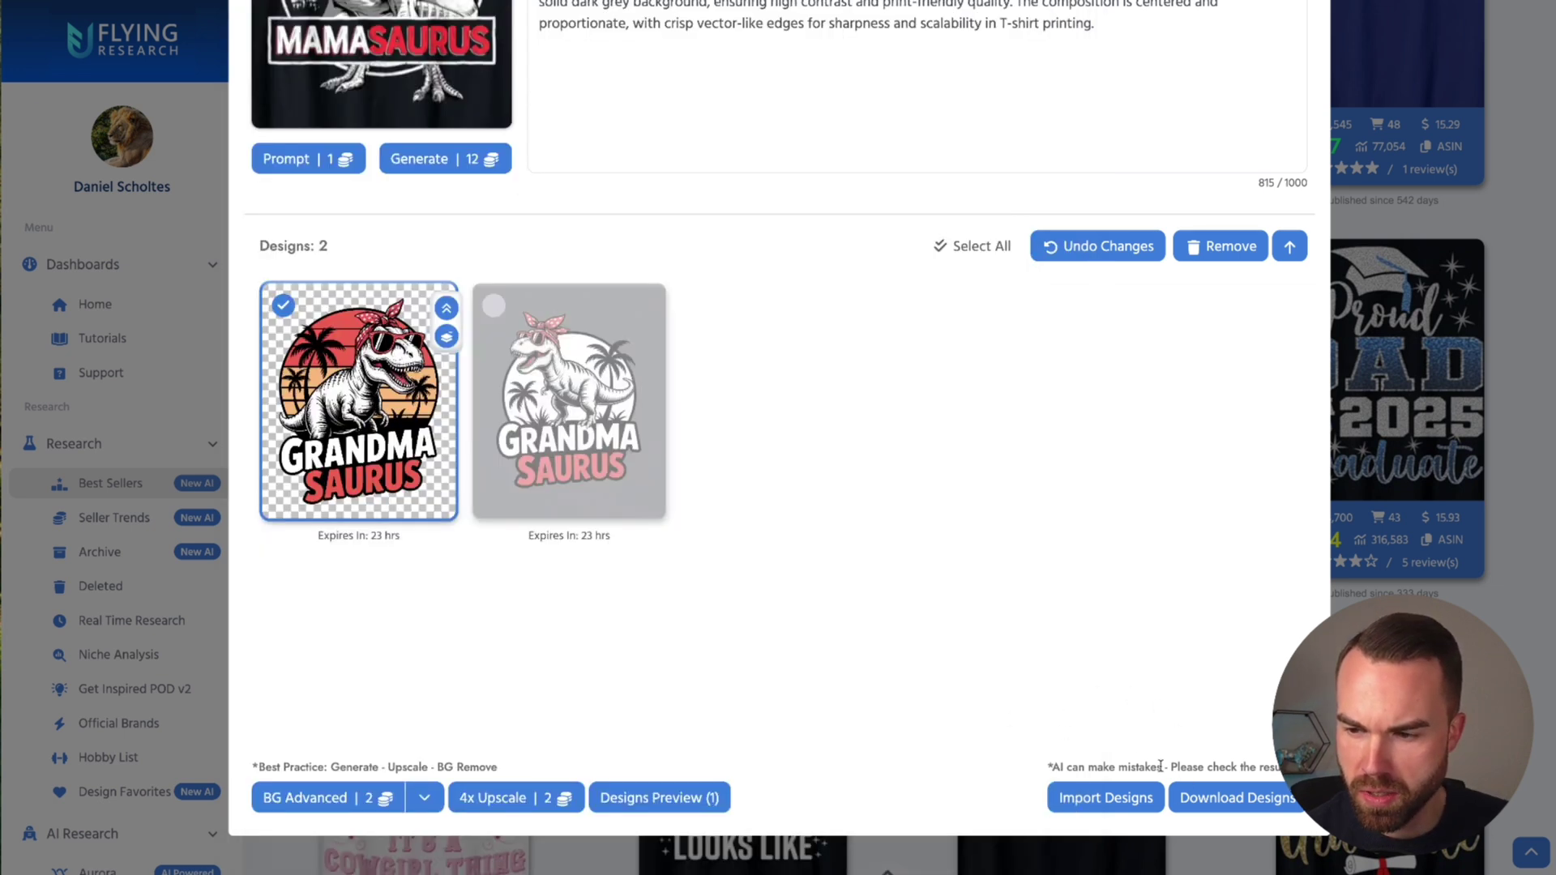
Import the upscaled GRANDMA SAURUS design, then open Flying Upload's Print On Demand Designs library
{"action": "left_click", "coordinate": [1108, 796]}
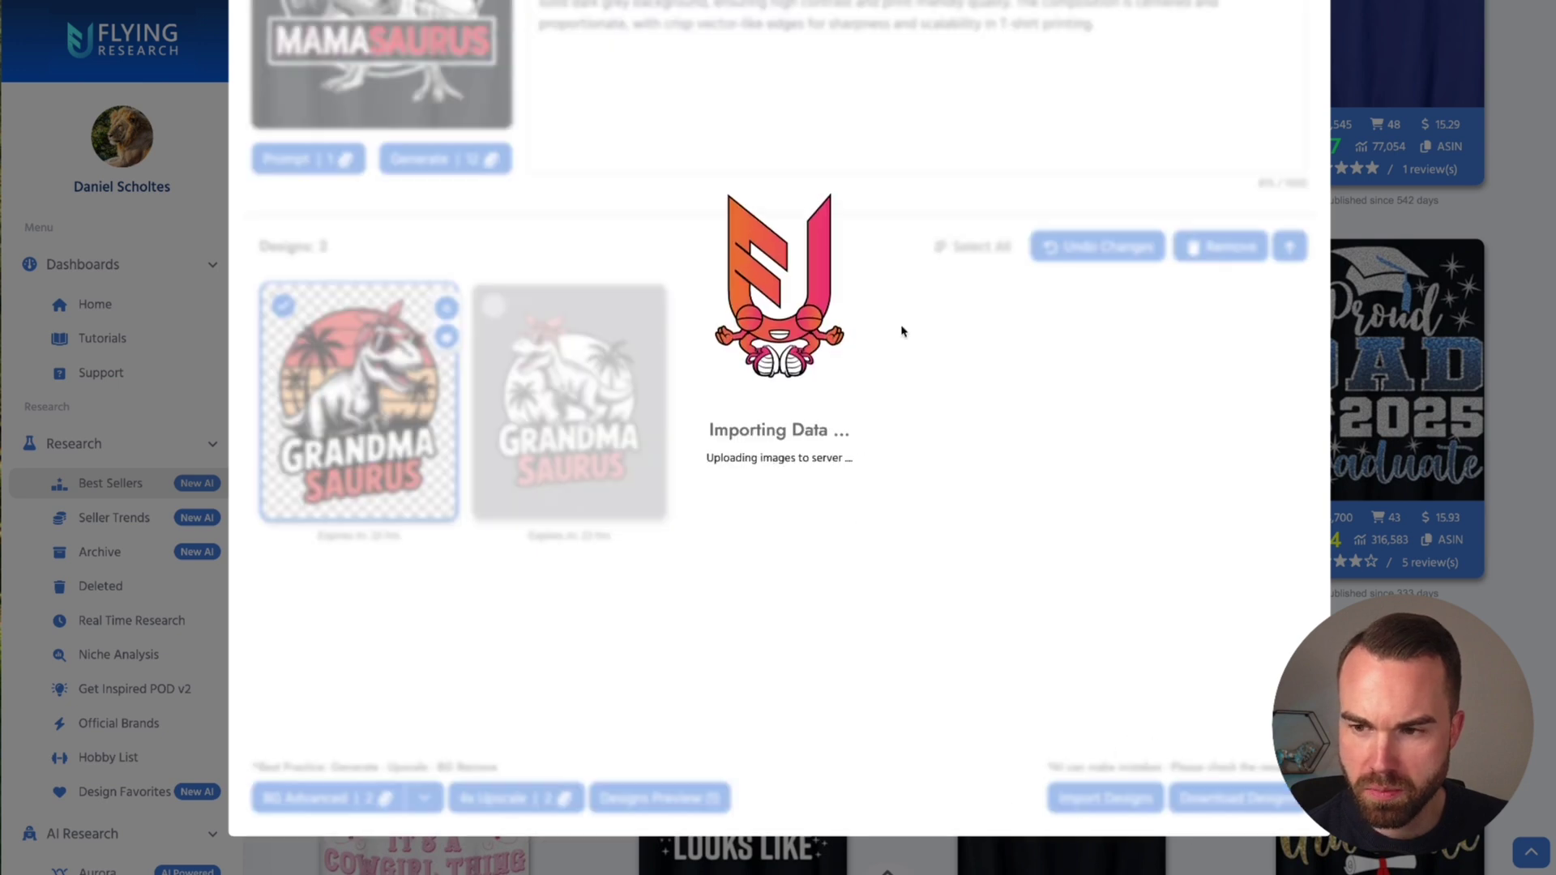
{"action": "left_click", "coordinate": [778, 476]}
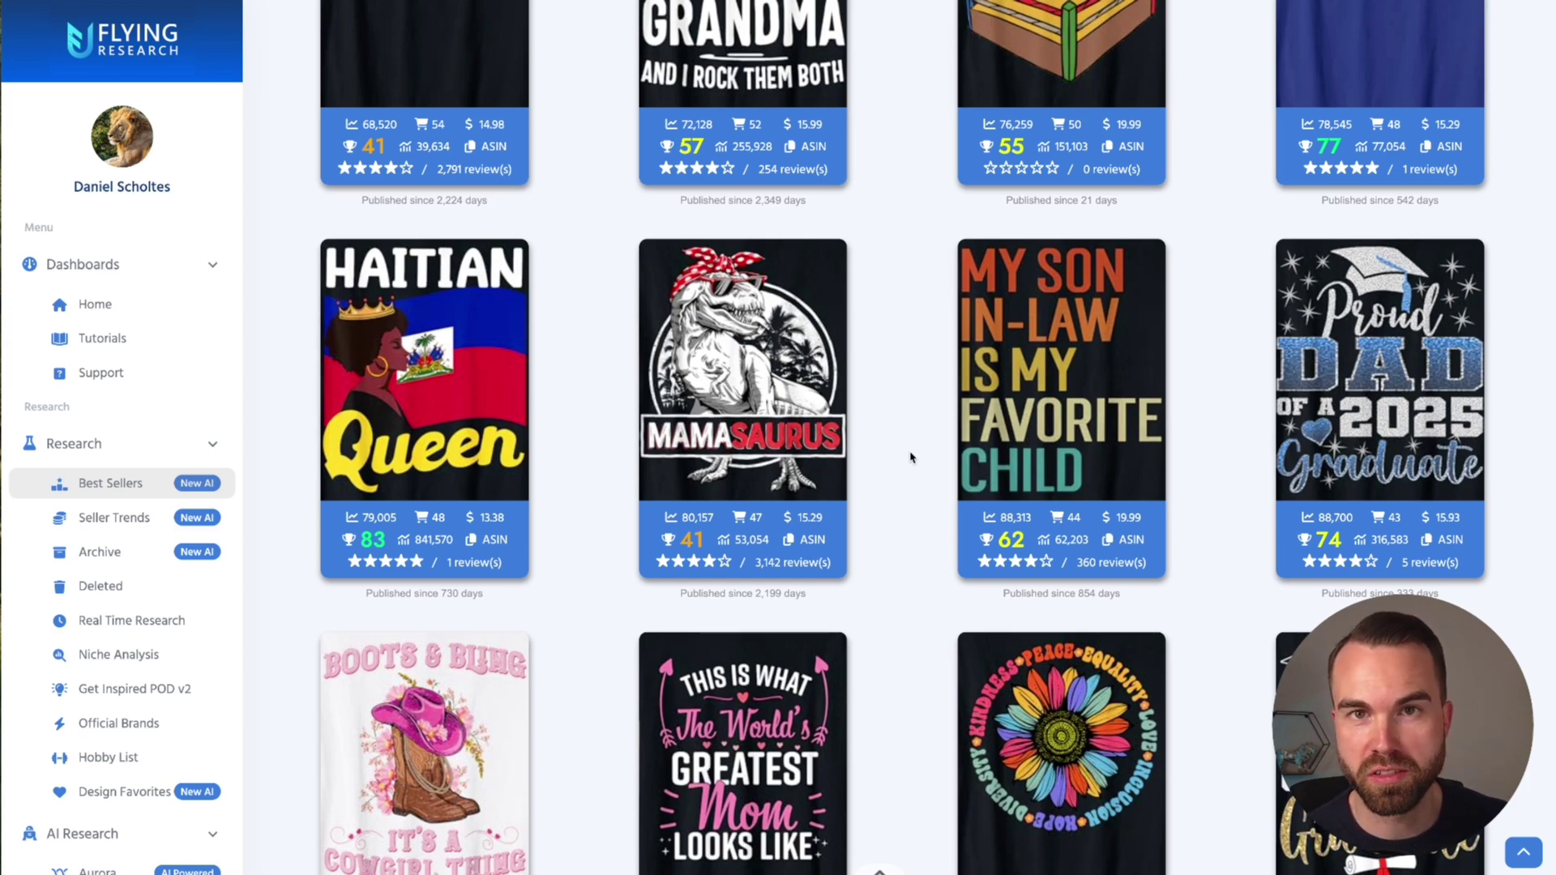
{"action": "scroll", "coordinate": [893, 422], "scroll_direction": "up", "scroll_amount": 10}
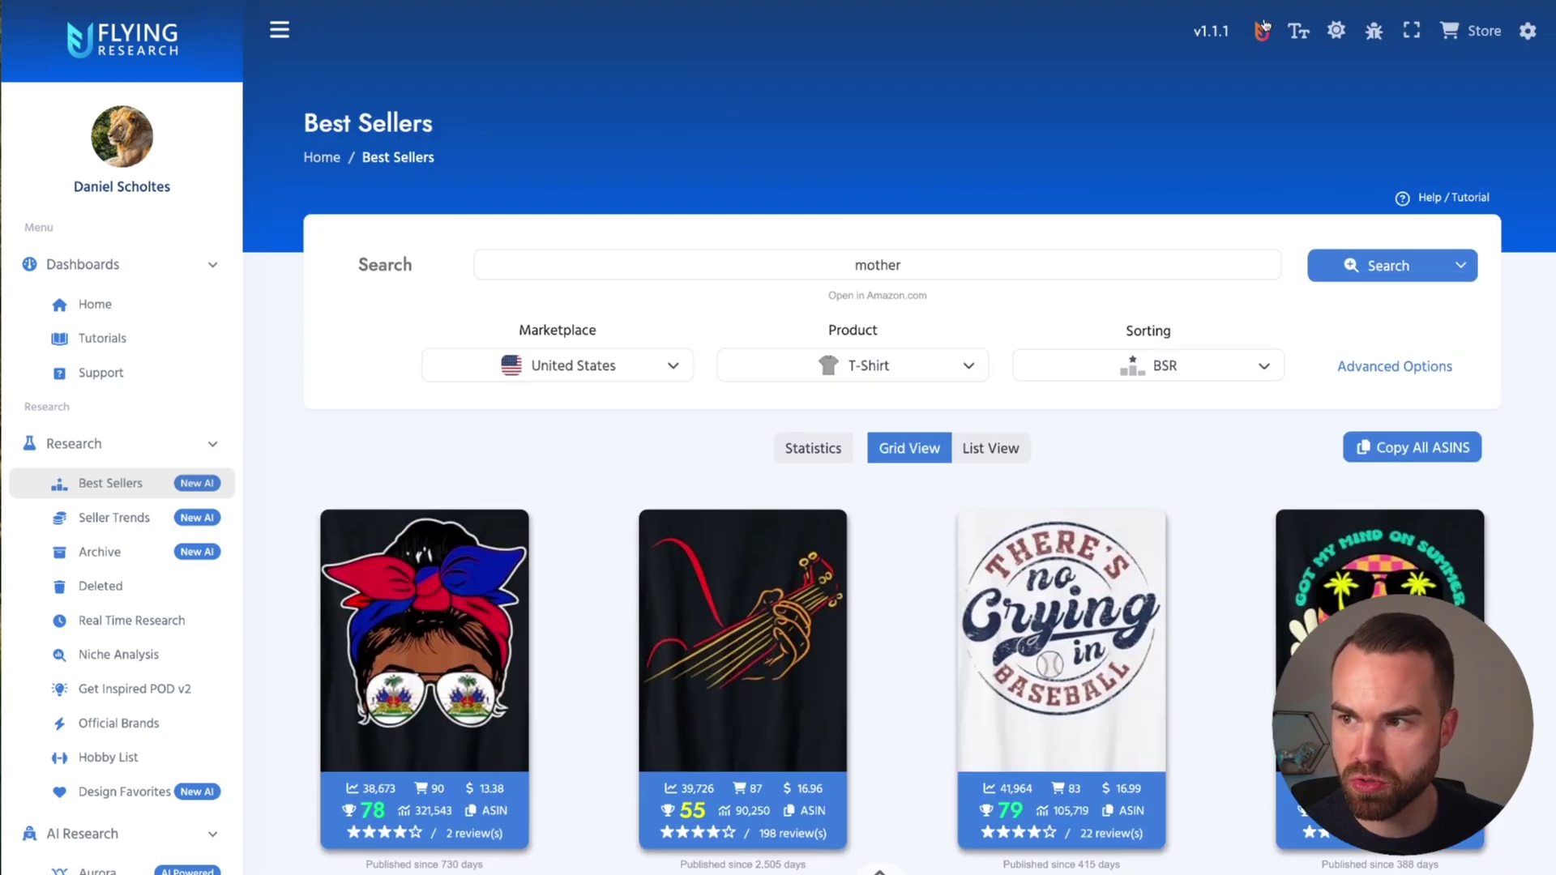
{"action": "left_click", "coordinate": [1262, 32]}
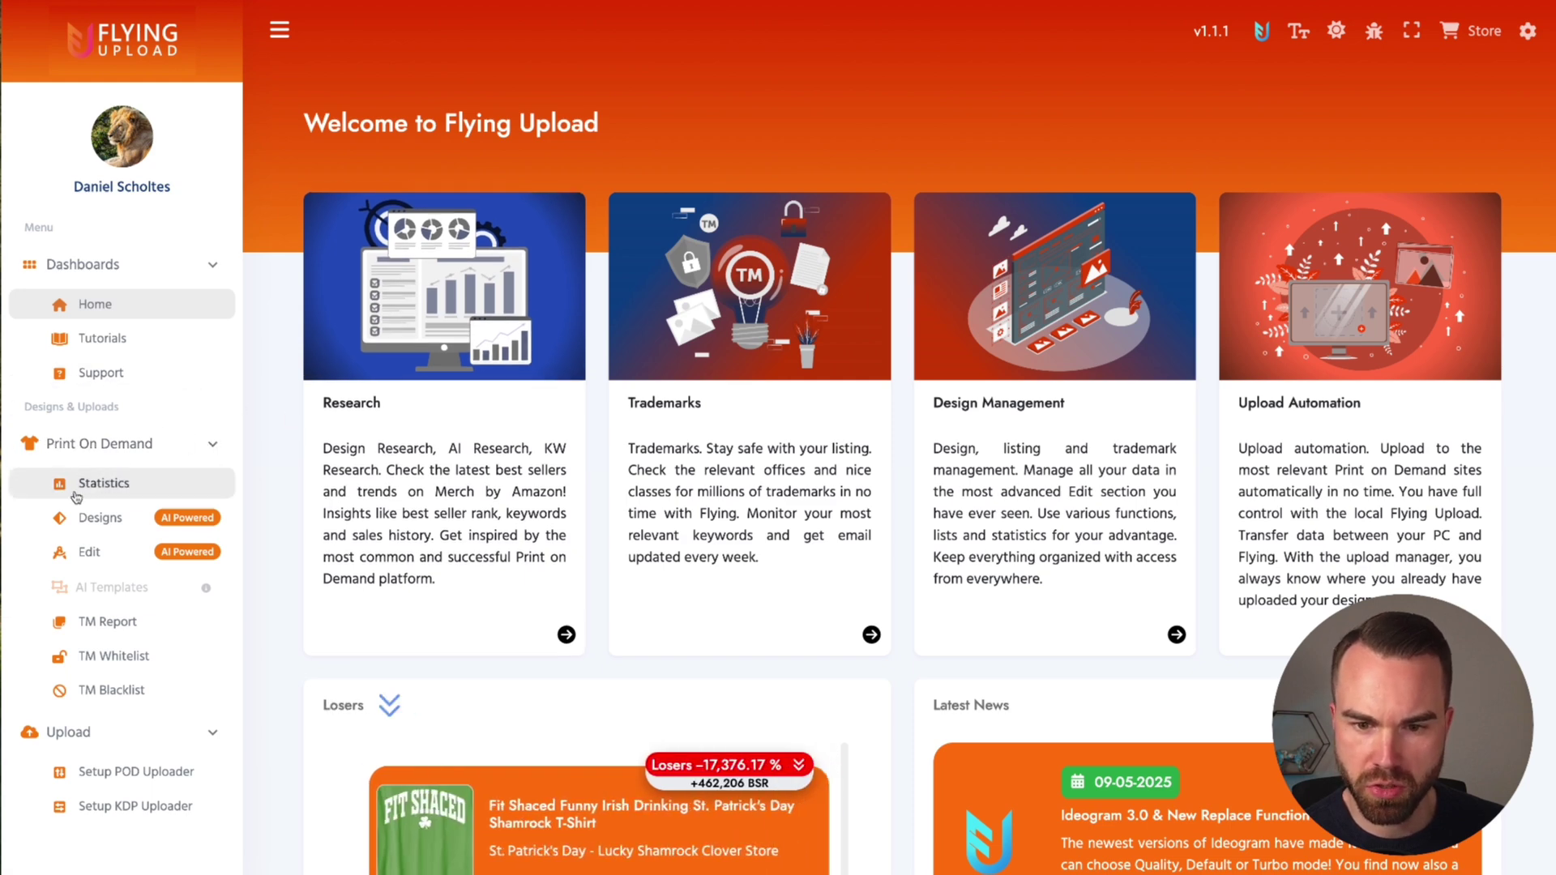
{"action": "left_click", "coordinate": [142, 523]}
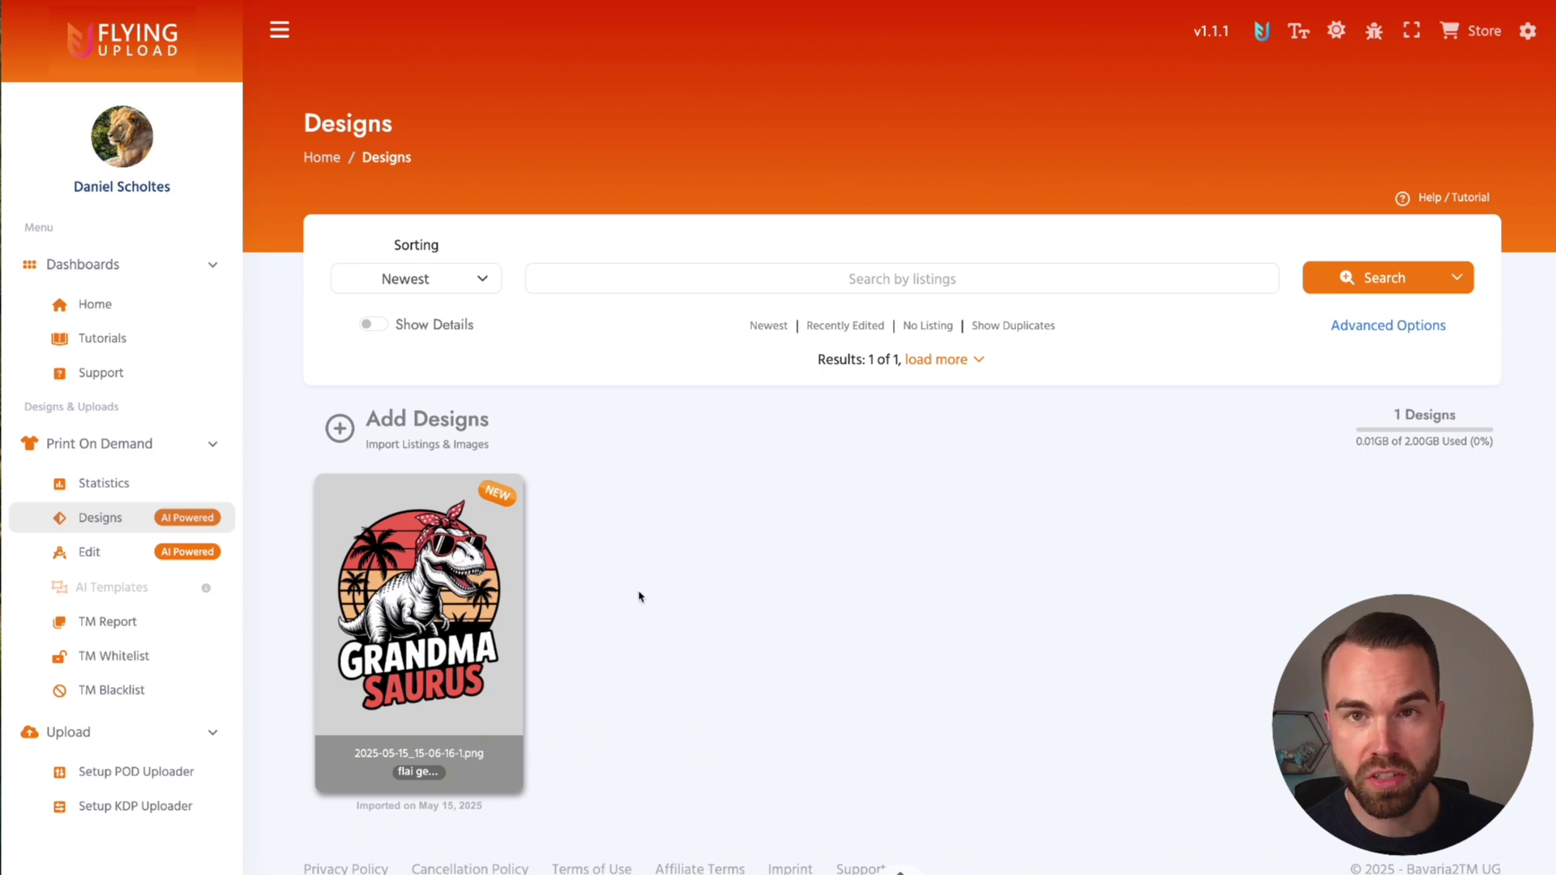
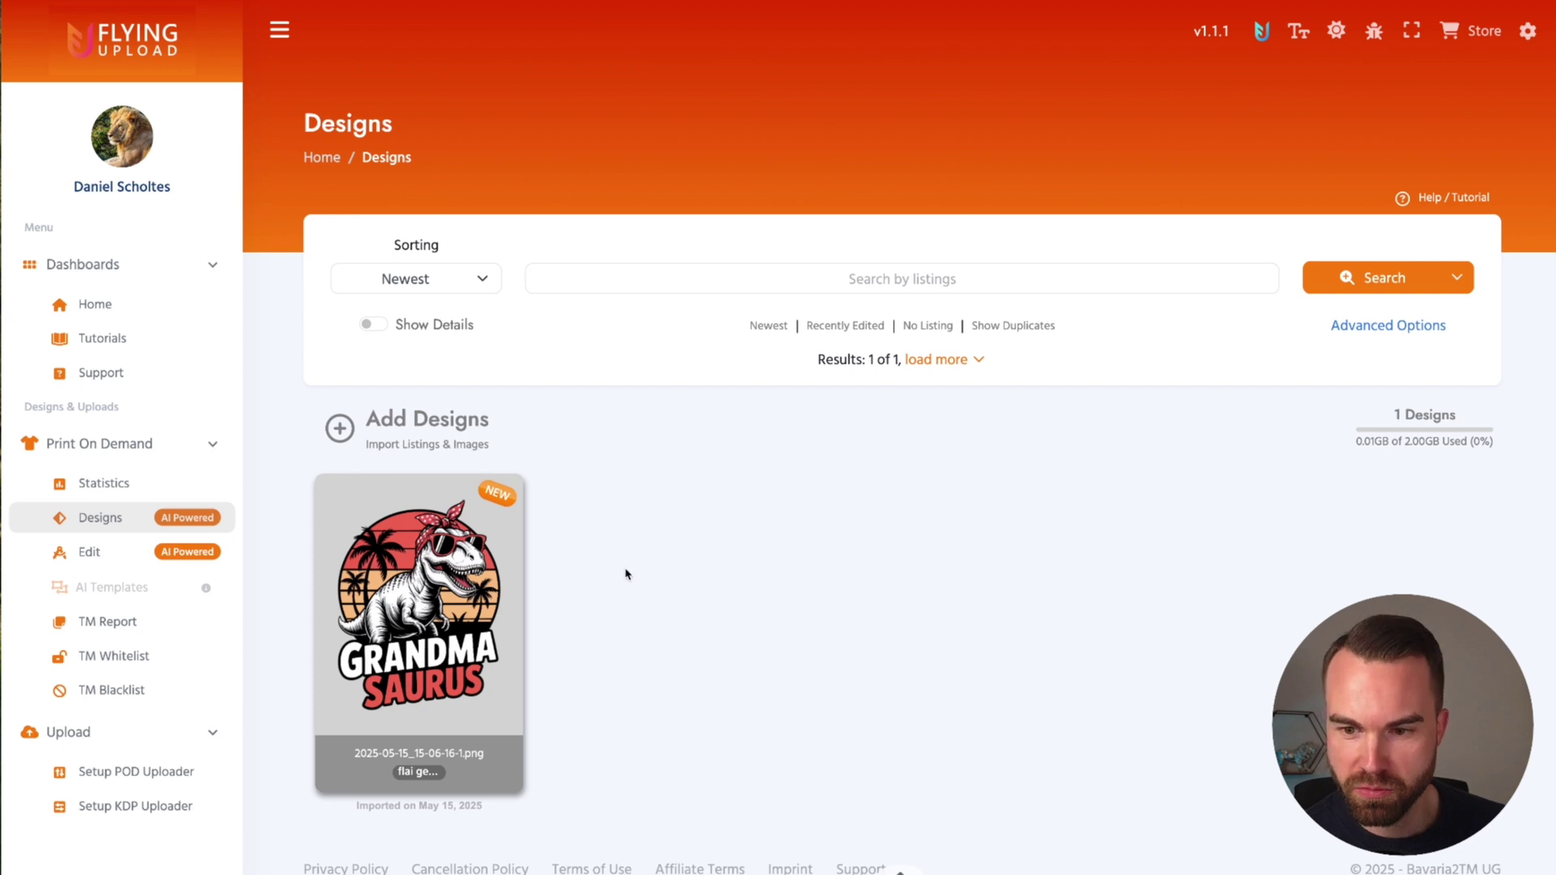
Reveal the edit toolbar on the imported Grandma Saurus design card
{"action": "mouse_move", "coordinate": [517, 565]}
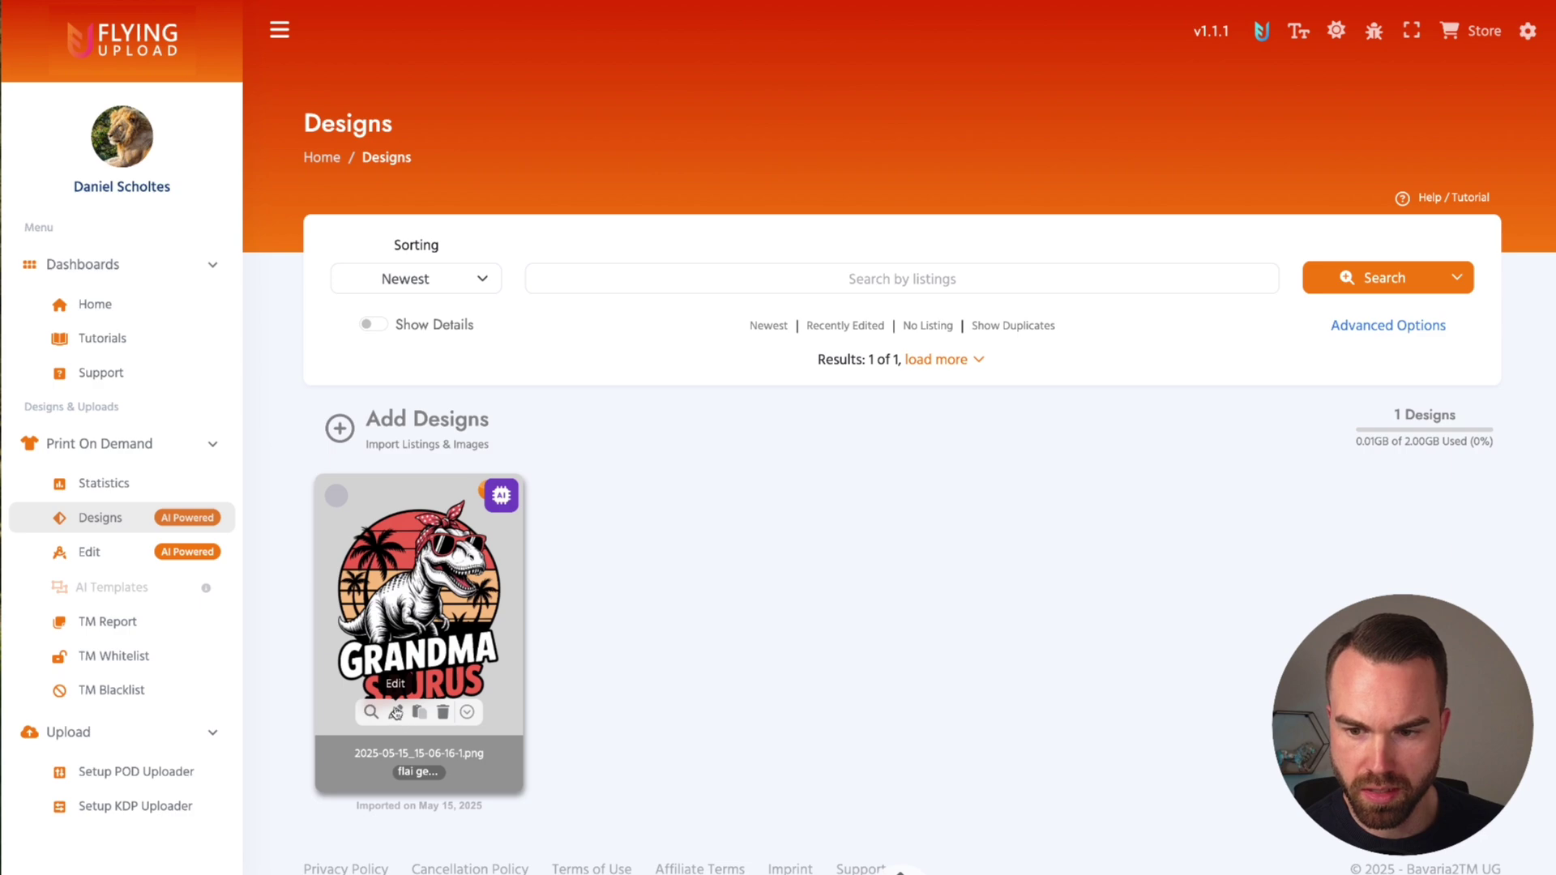
Open the Grandma Saurus design in Edit POD, review the form, and show the Tagging Options list
{"action": "left_click", "coordinate": [396, 713]}
{"action": "scroll", "coordinate": [790, 615], "scroll_direction": "down", "scroll_amount": 4}
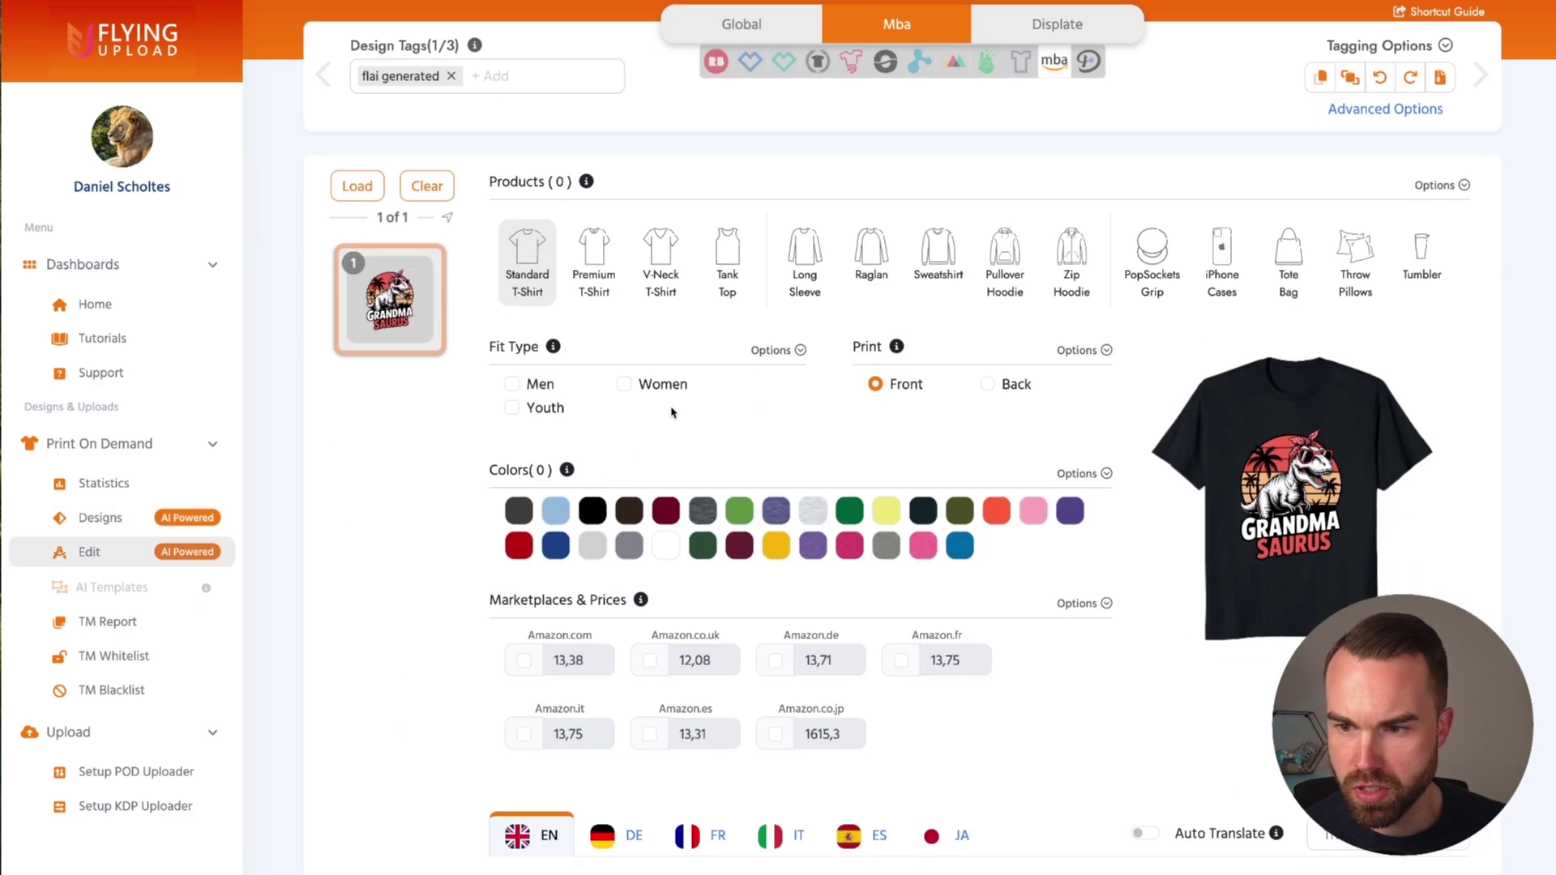
{"action": "scroll", "coordinate": [709, 360], "scroll_direction": "down", "scroll_amount": 3}
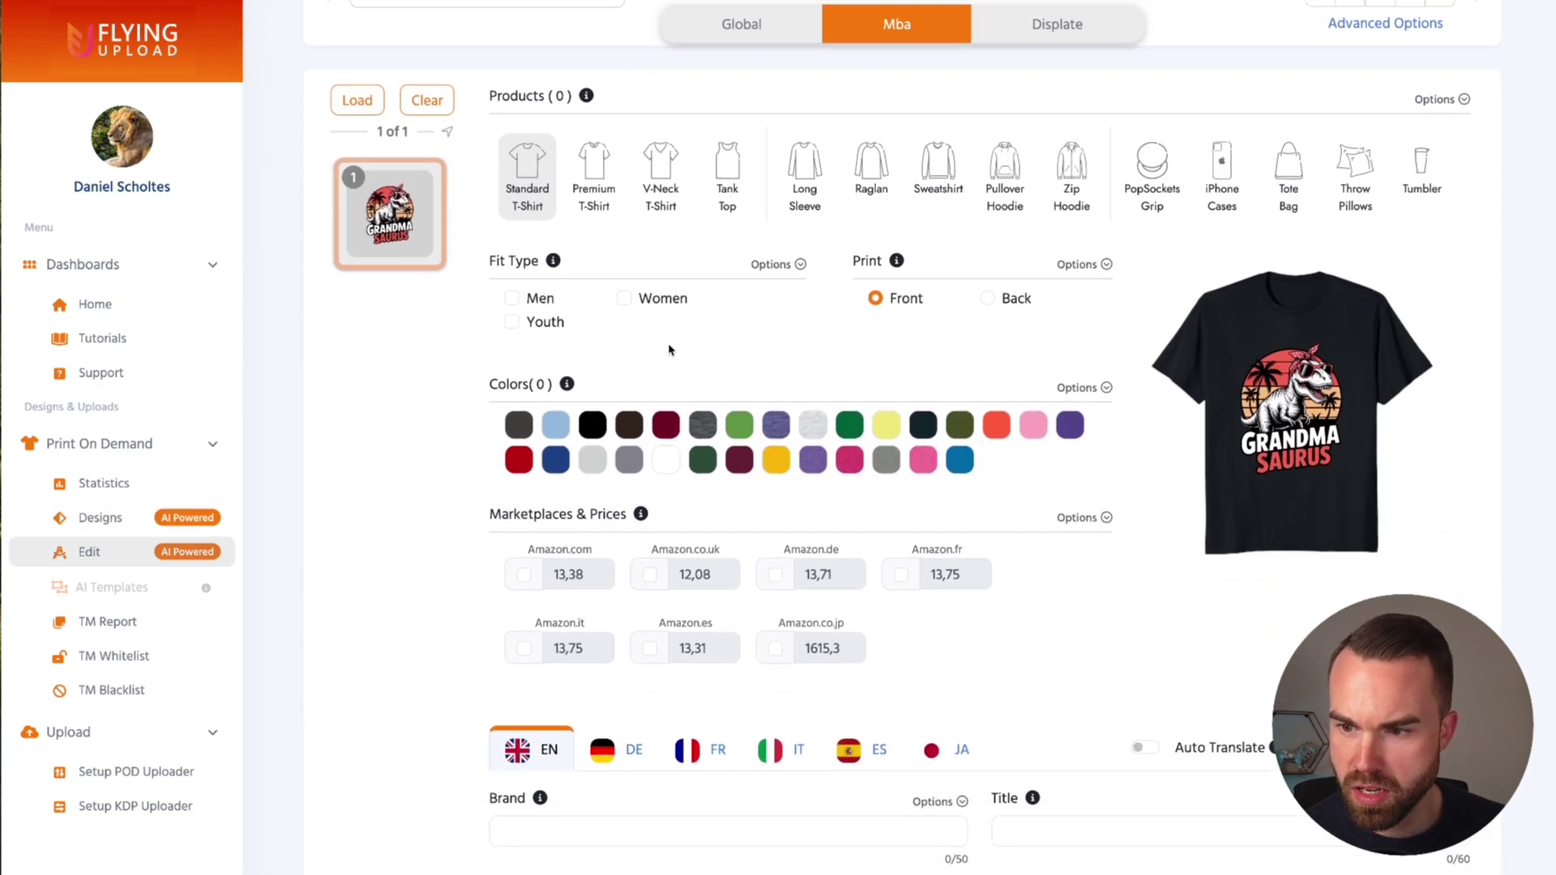
{"action": "scroll", "coordinate": [881, 418], "scroll_direction": "down", "scroll_amount": 4}
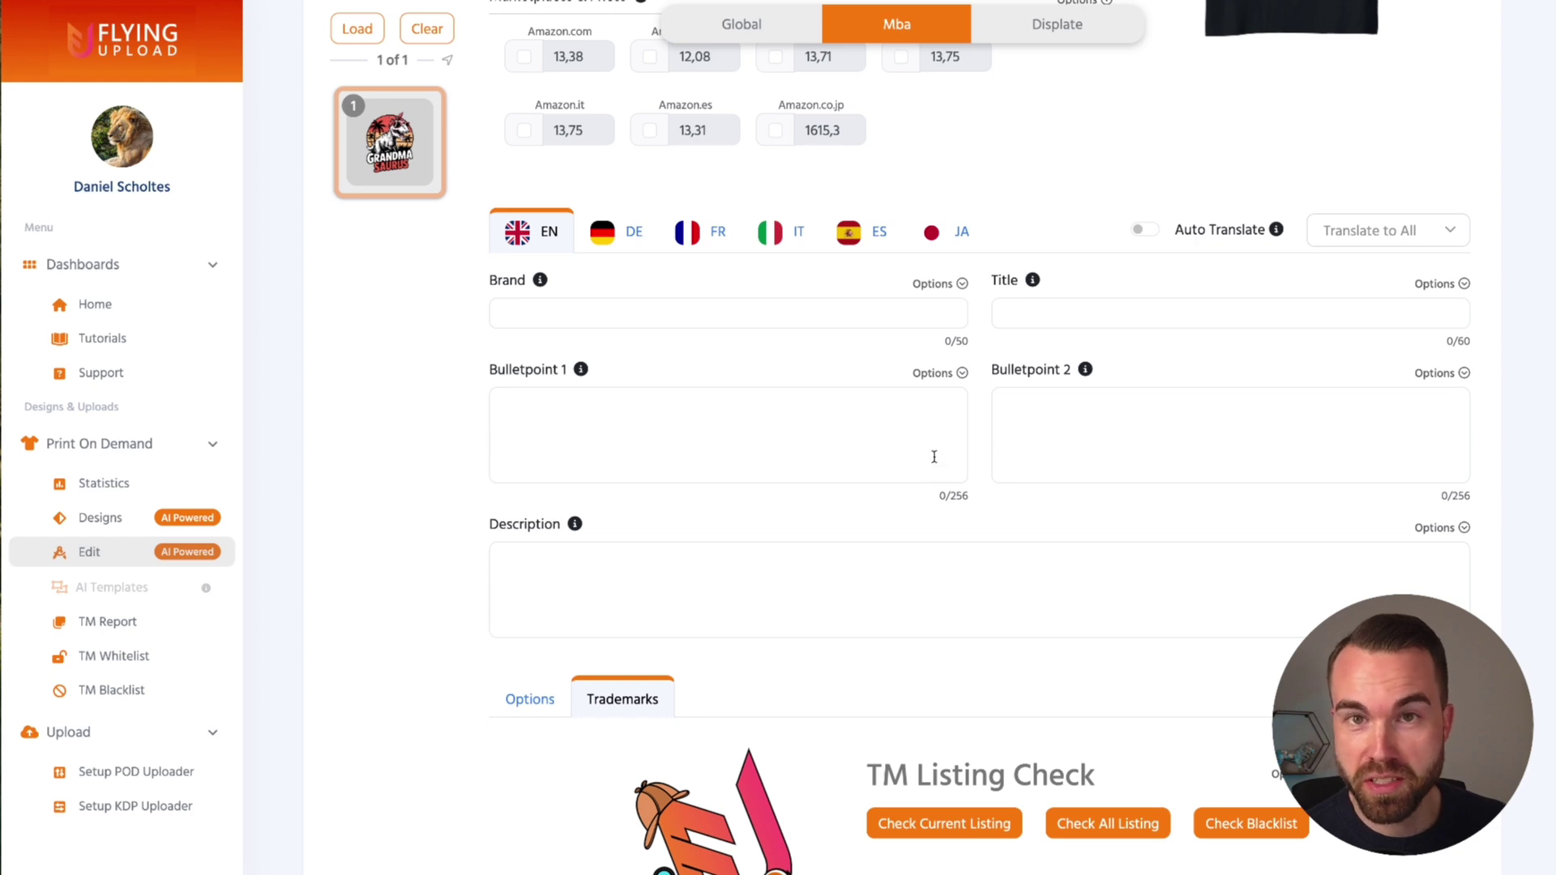
{"action": "scroll", "coordinate": [934, 455], "scroll_direction": "up", "scroll_amount": 10}
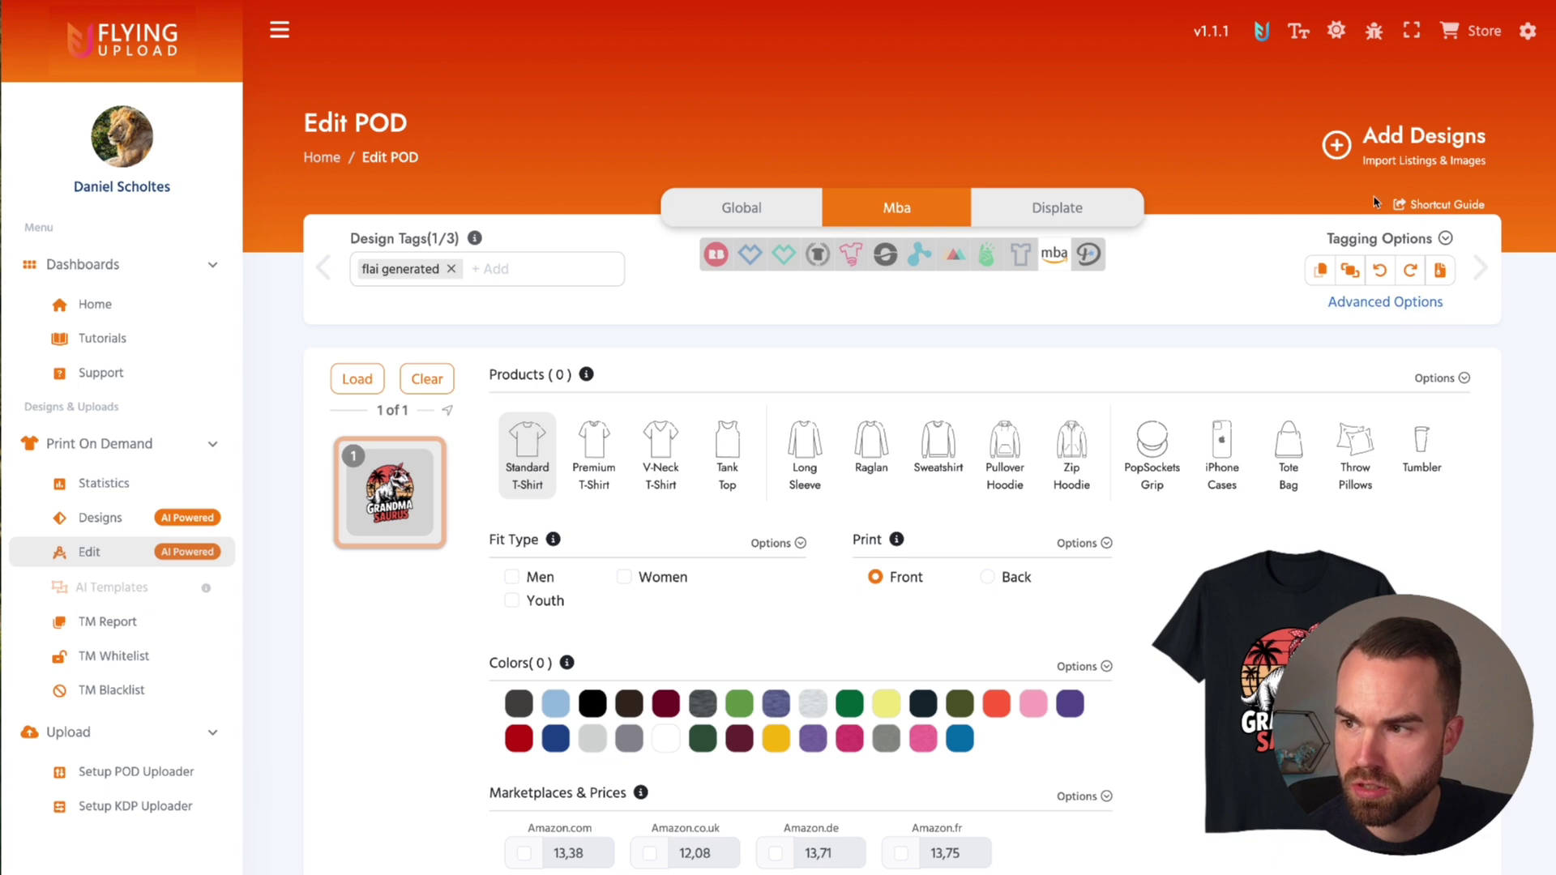
{"action": "left_click", "coordinate": [1403, 239]}
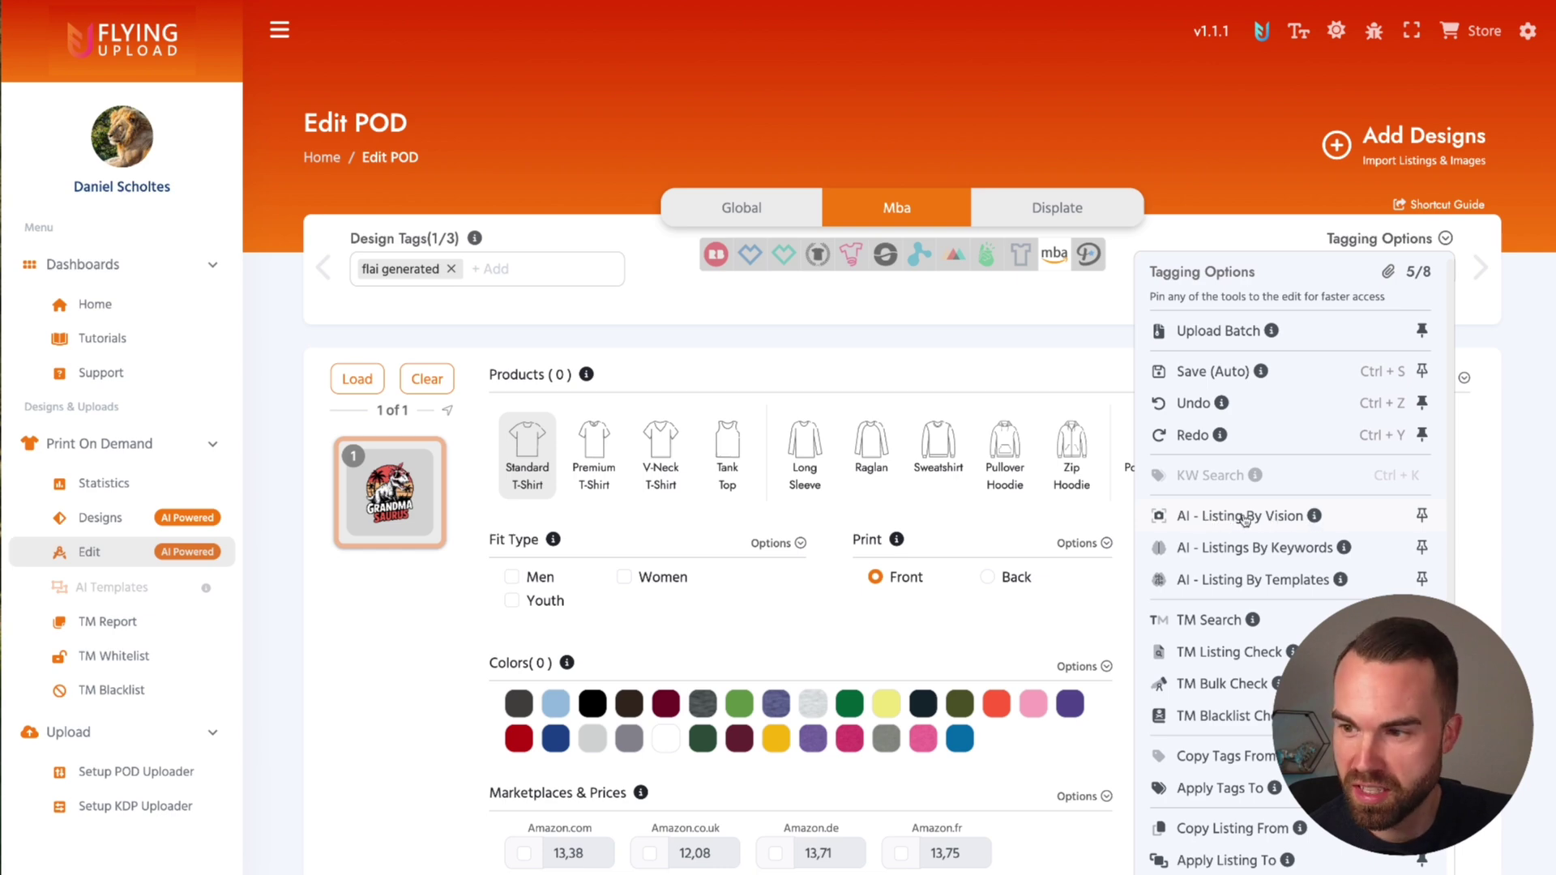
Generate and save a listing with AI - Listing By Vision using GPT-4o
{"action": "left_click", "coordinate": [1271, 520]}
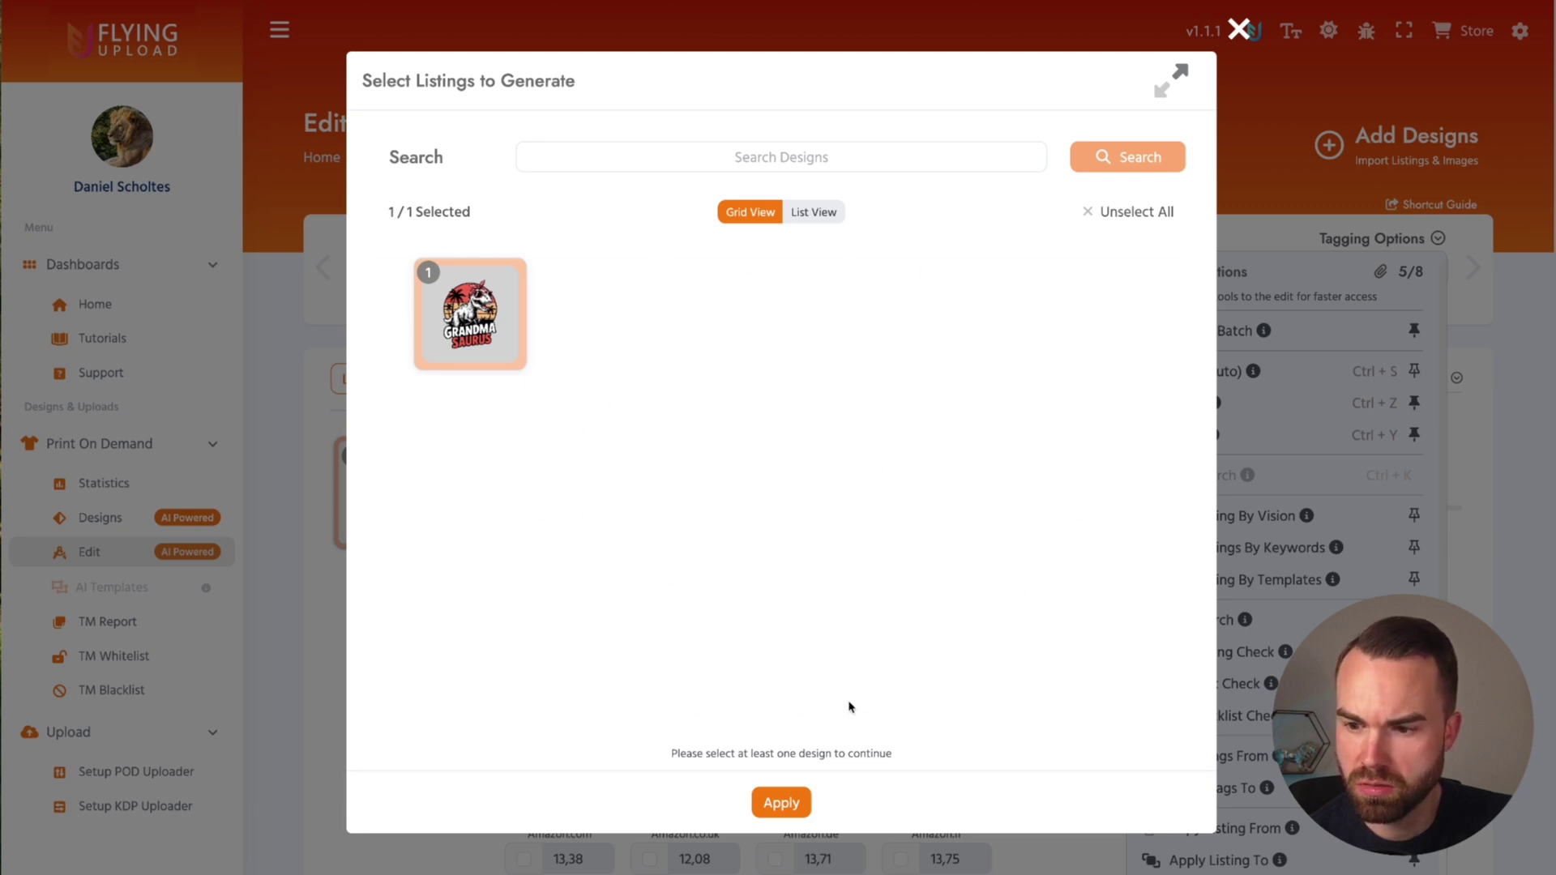
{"action": "left_click", "coordinate": [783, 805]}
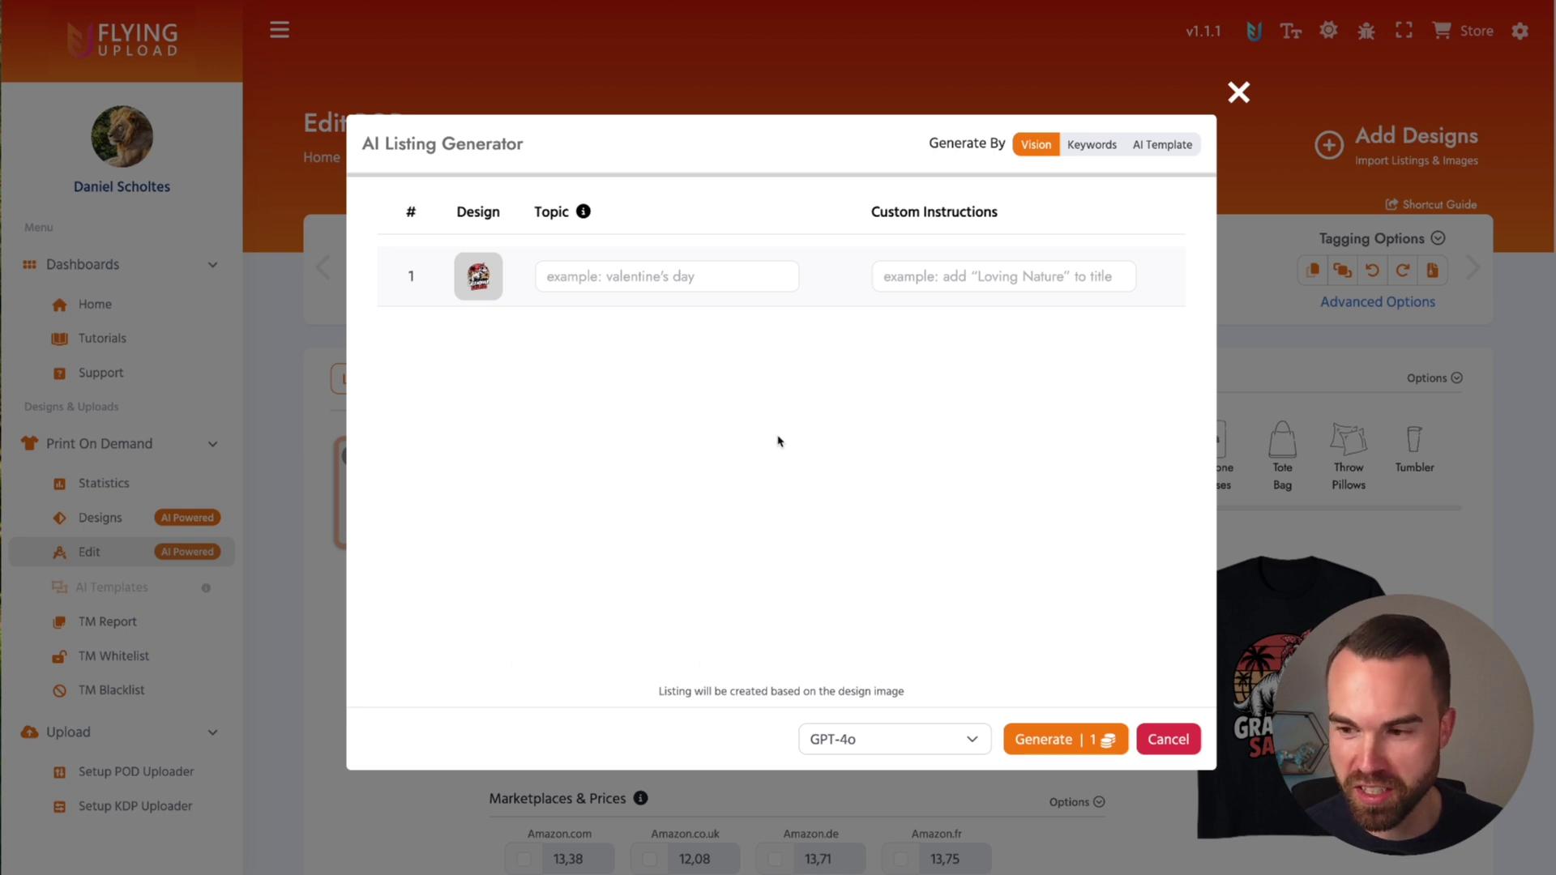
{"action": "left_click", "coordinate": [1090, 738]}
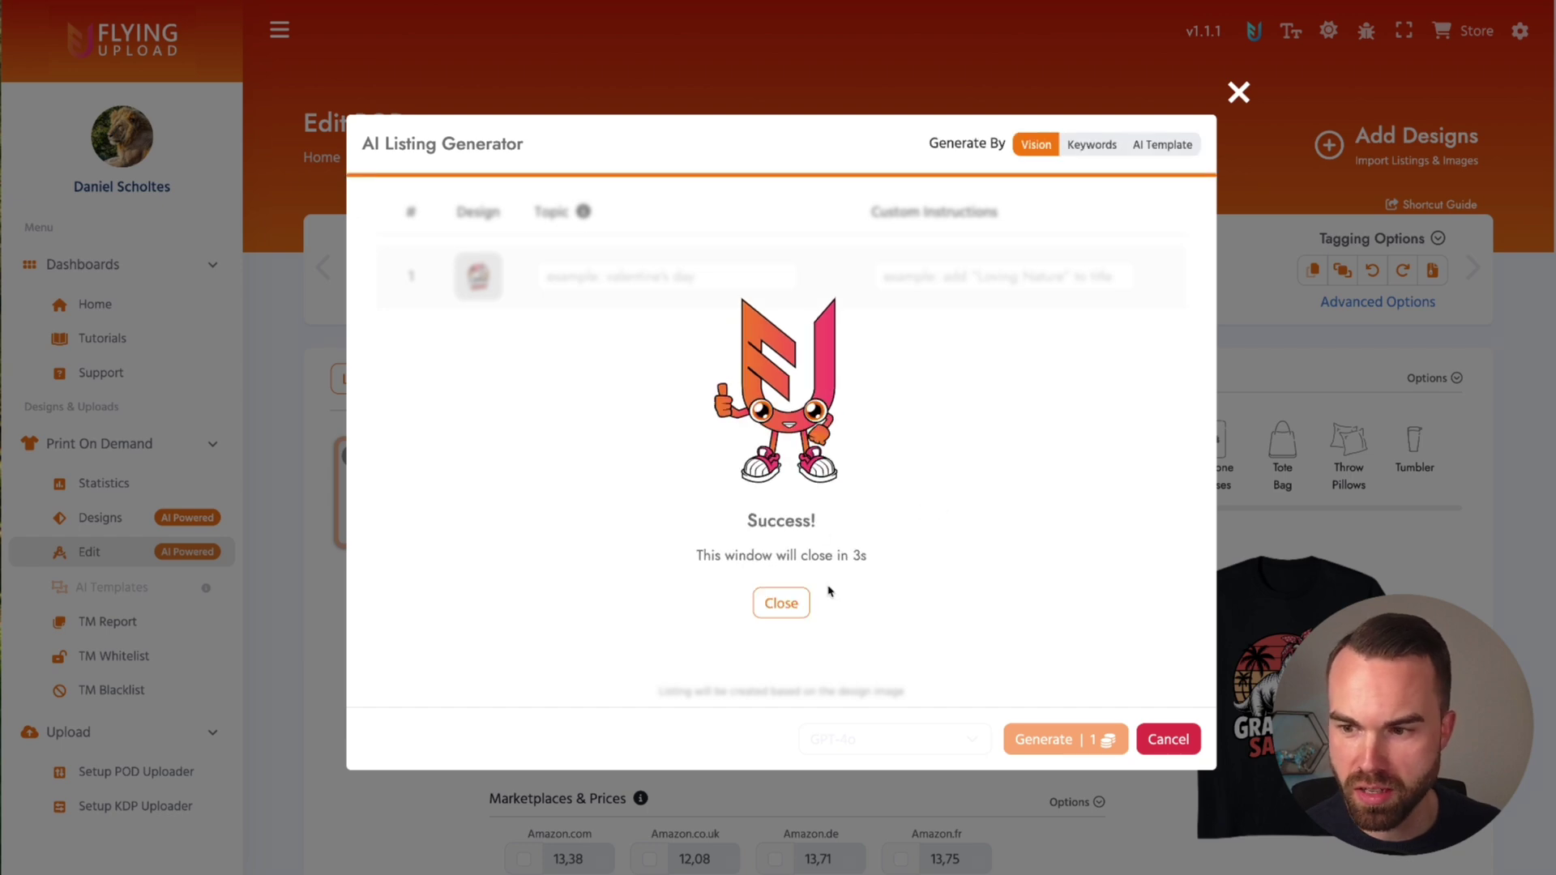
{"action": "left_click", "coordinate": [788, 607]}
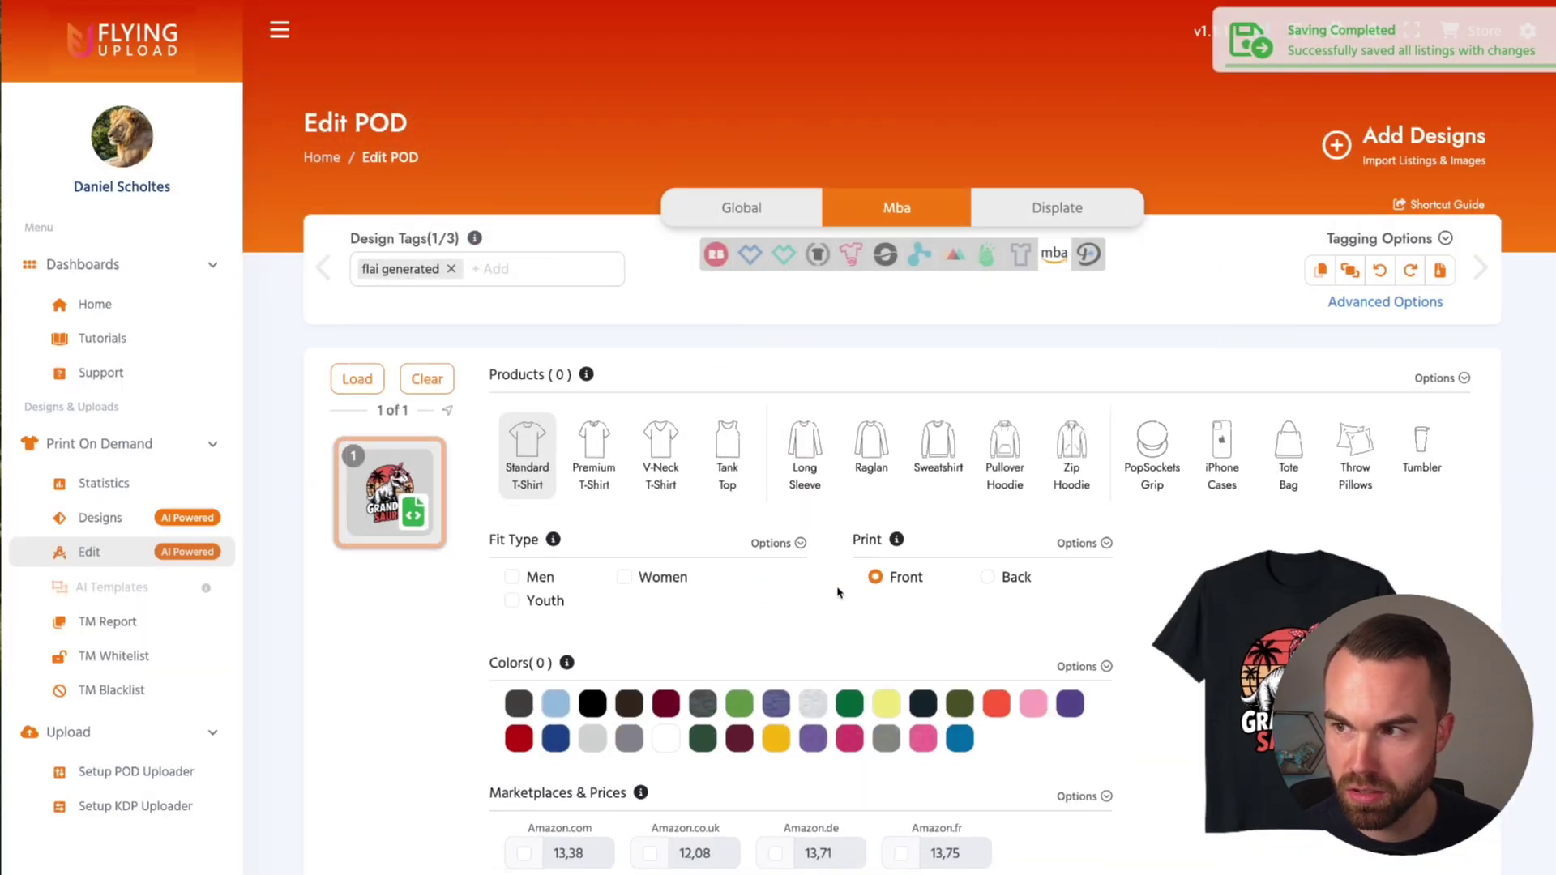
{"action": "scroll", "coordinate": [431, 648], "scroll_direction": "down", "scroll_amount": 5}
{"action": "scroll", "coordinate": [427, 640], "scroll_direction": "down", "scroll_amount": 5}
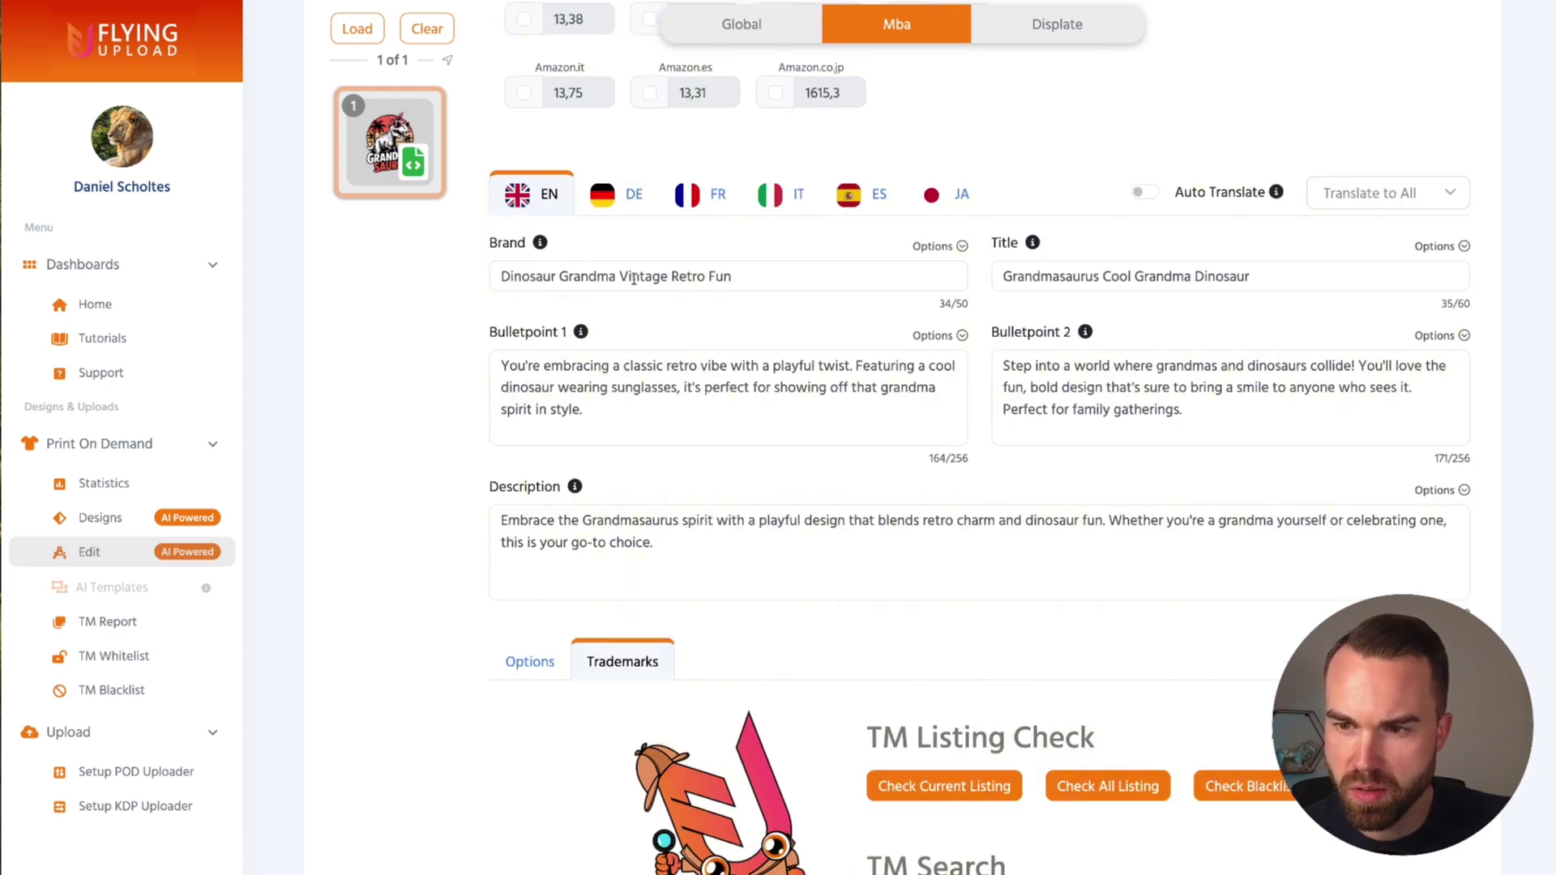
{"action": "double_click", "coordinate": [539, 275]}
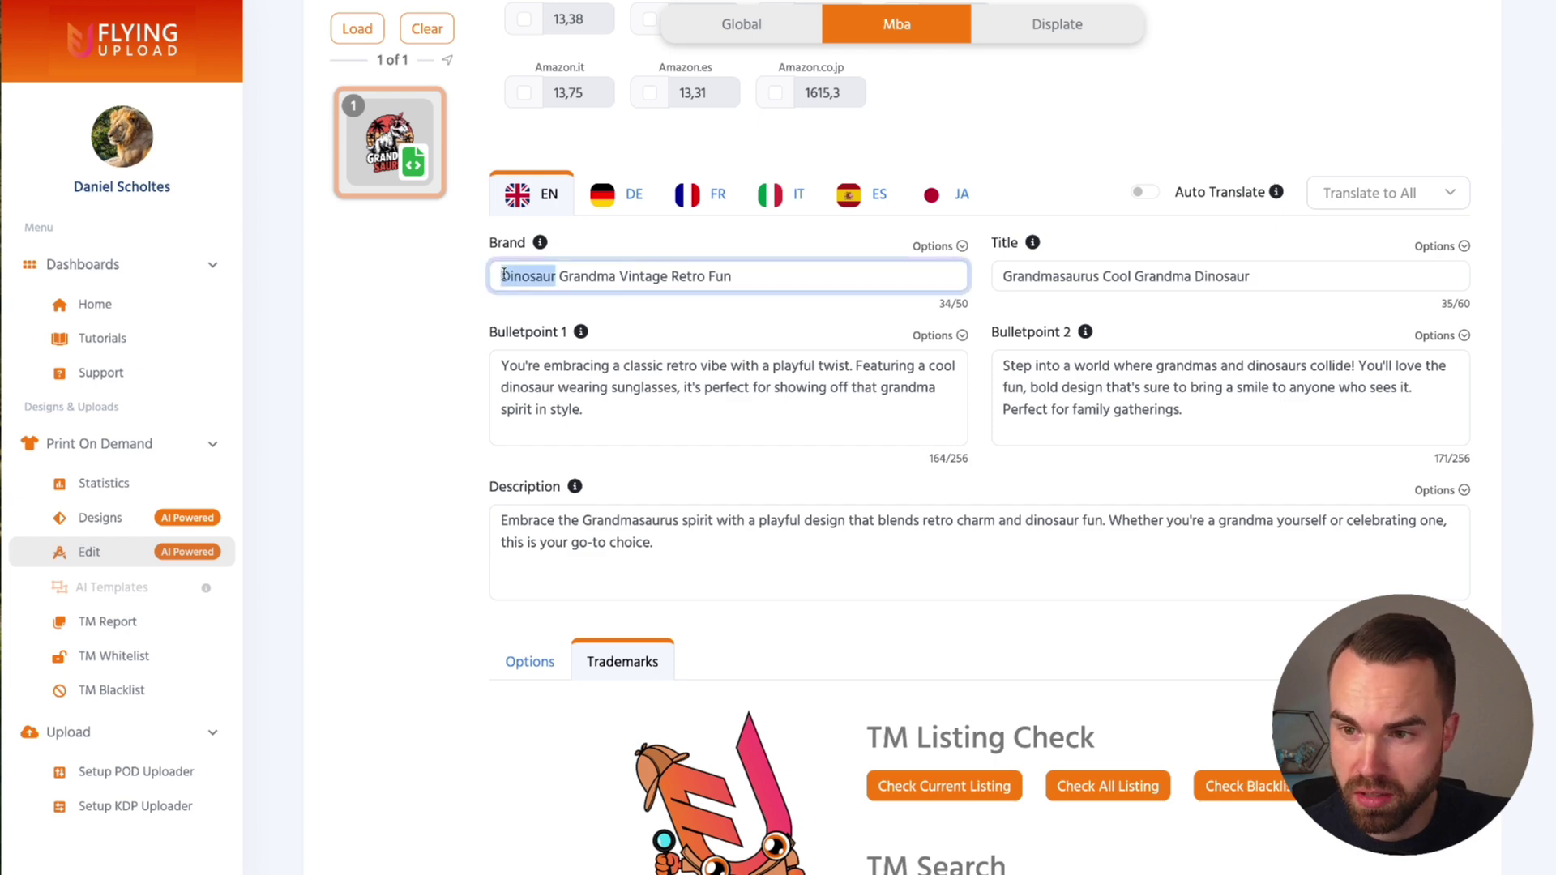
{"action": "double_click", "coordinate": [595, 276]}
{"action": "double_click", "coordinate": [640, 275]}
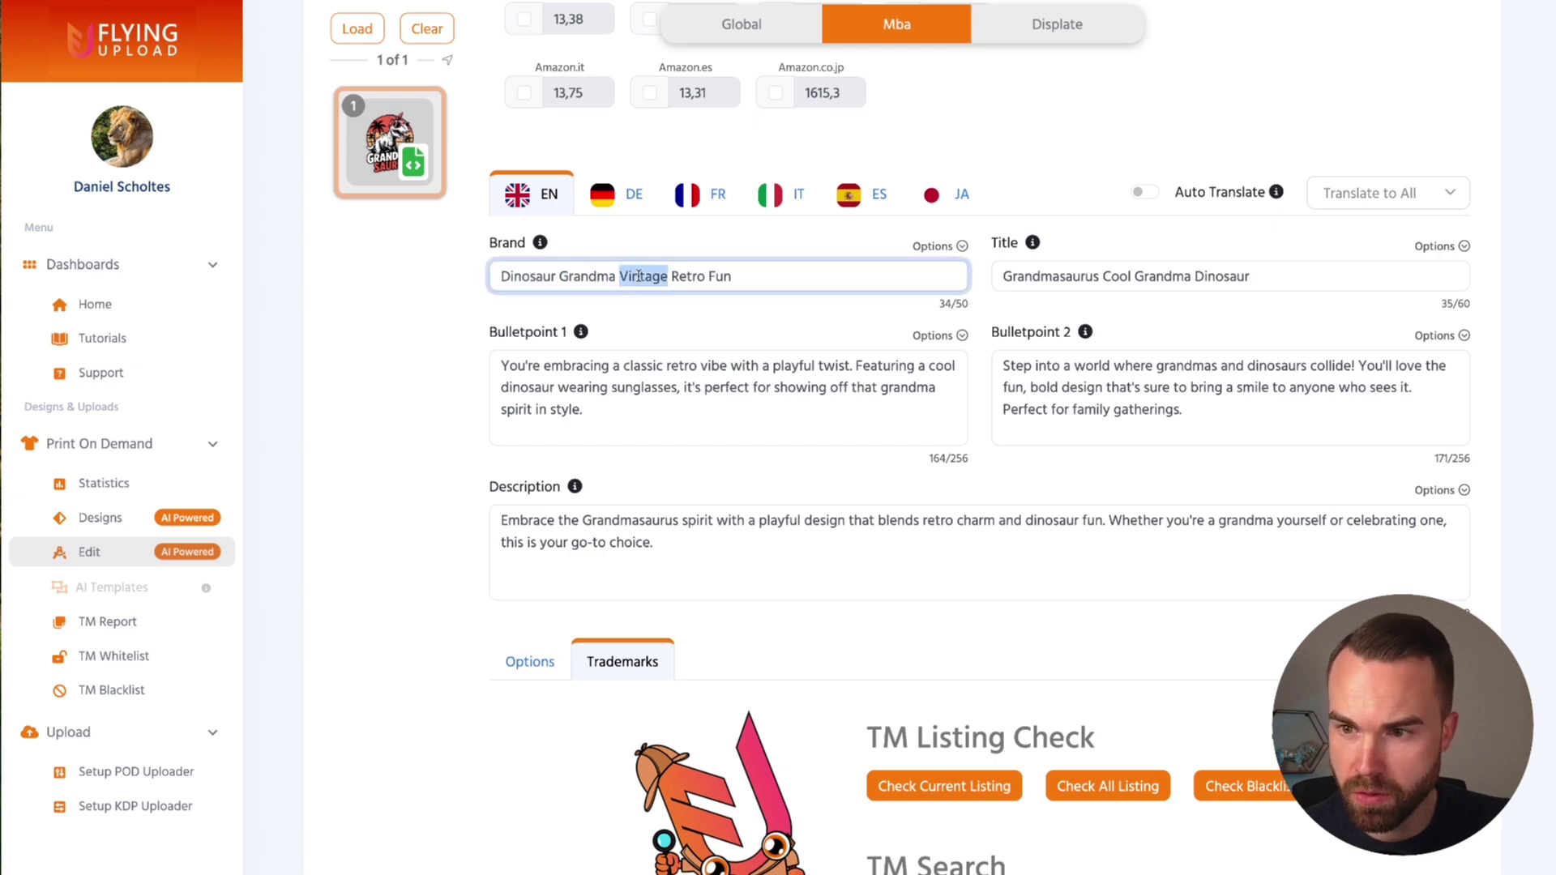
{"action": "double_click", "coordinate": [687, 276]}
{"action": "scroll", "coordinate": [805, 264], "scroll_direction": "up", "scroll_amount": 3}
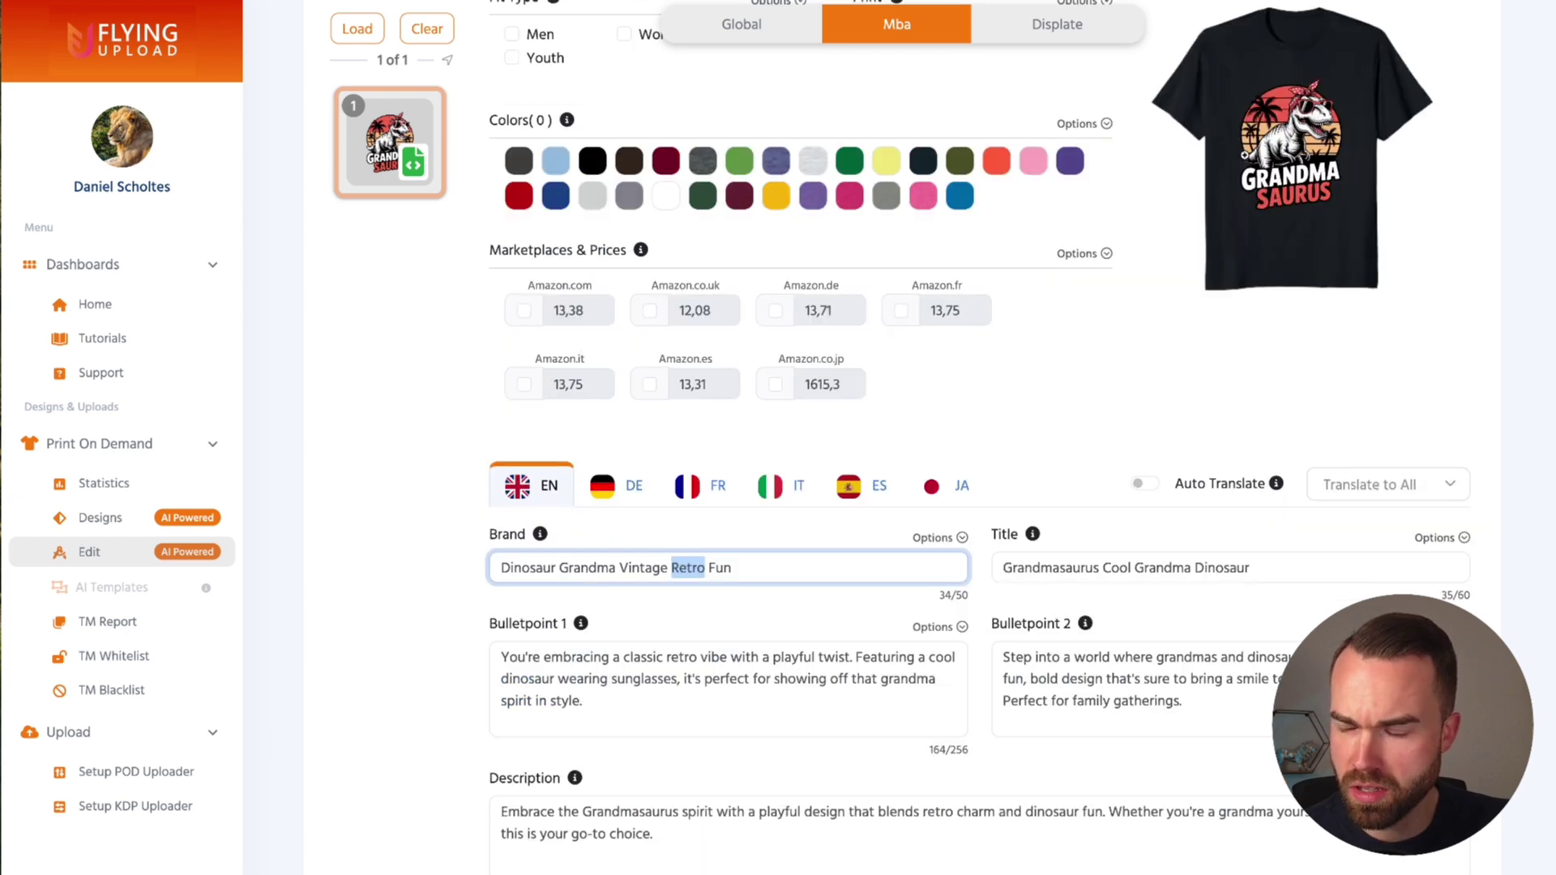
{"action": "double_click", "coordinate": [720, 568]}
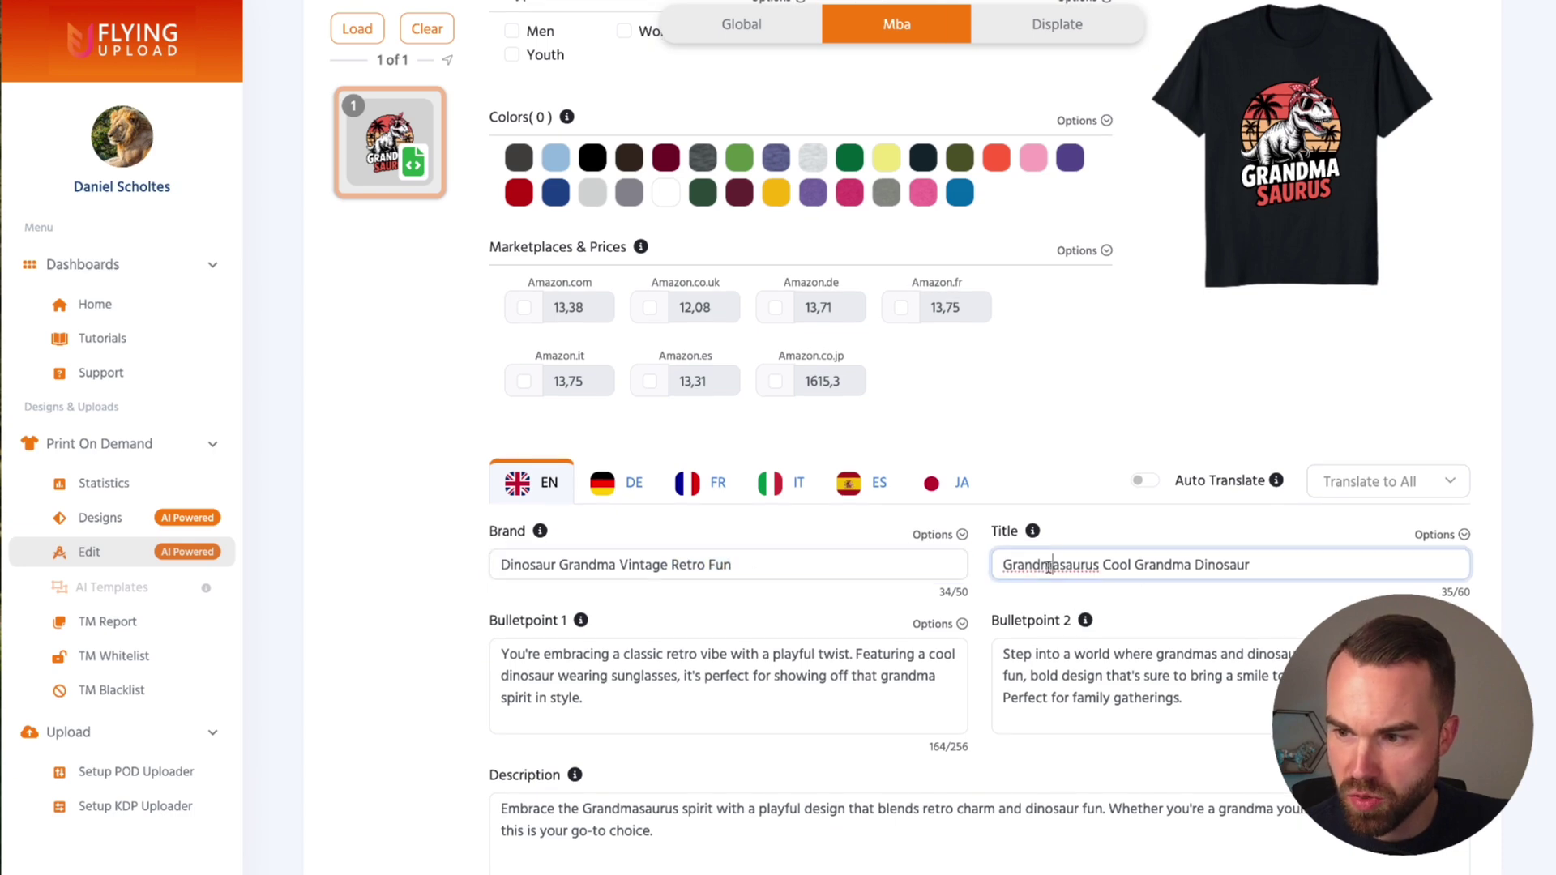
{"action": "double_click", "coordinate": [1042, 567]}
{"action": "double_click", "coordinate": [1117, 565]}
{"action": "left_click", "coordinate": [1144, 563]}
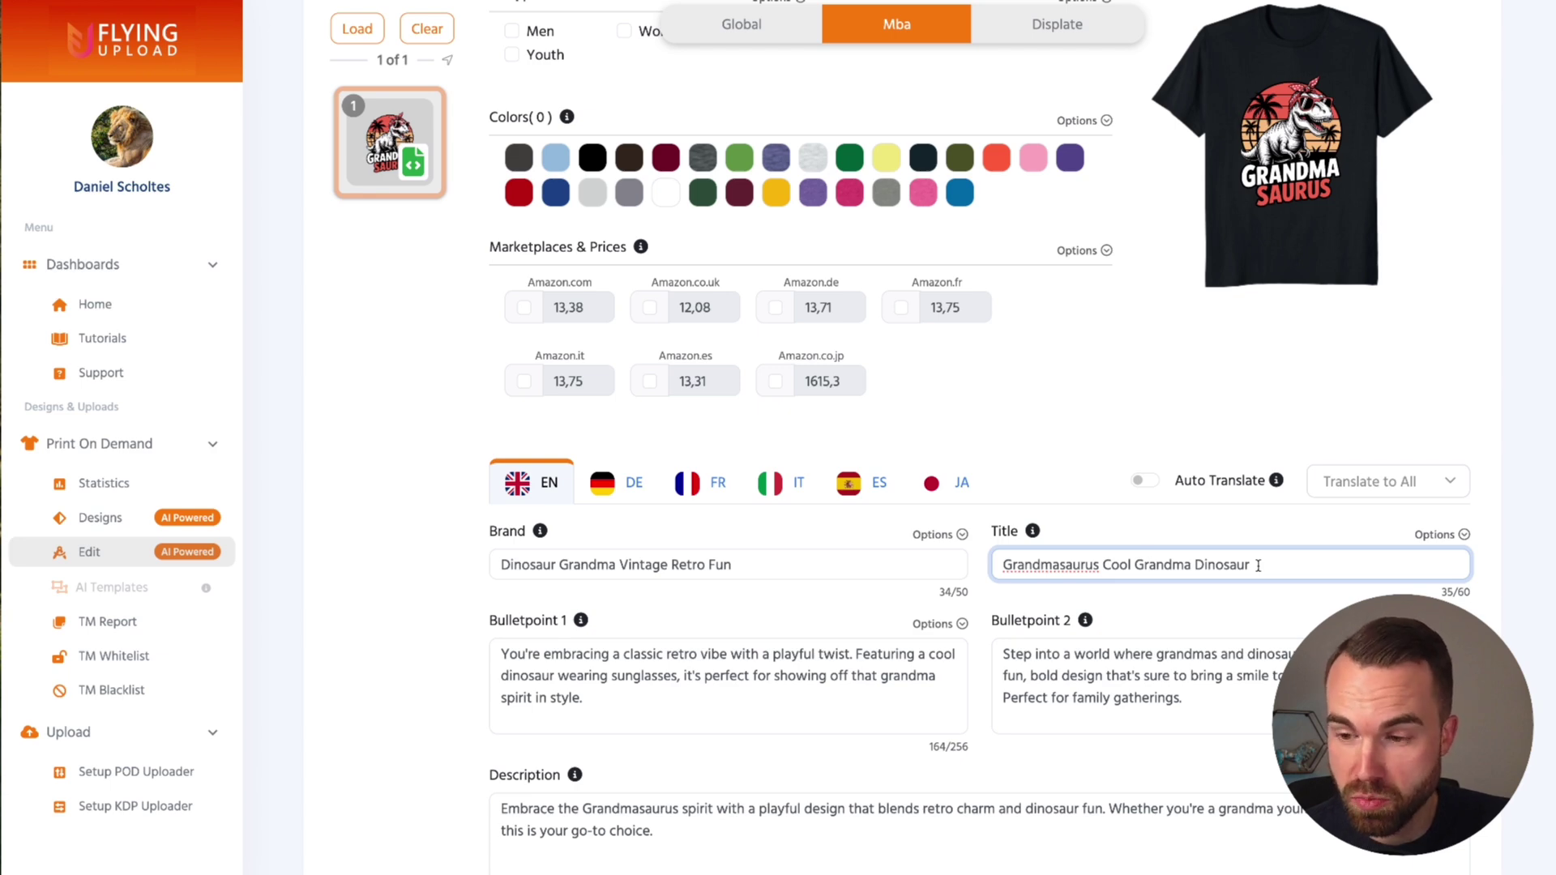
{"action": "scroll", "coordinate": [1259, 566], "scroll_direction": "down", "scroll_amount": 3}
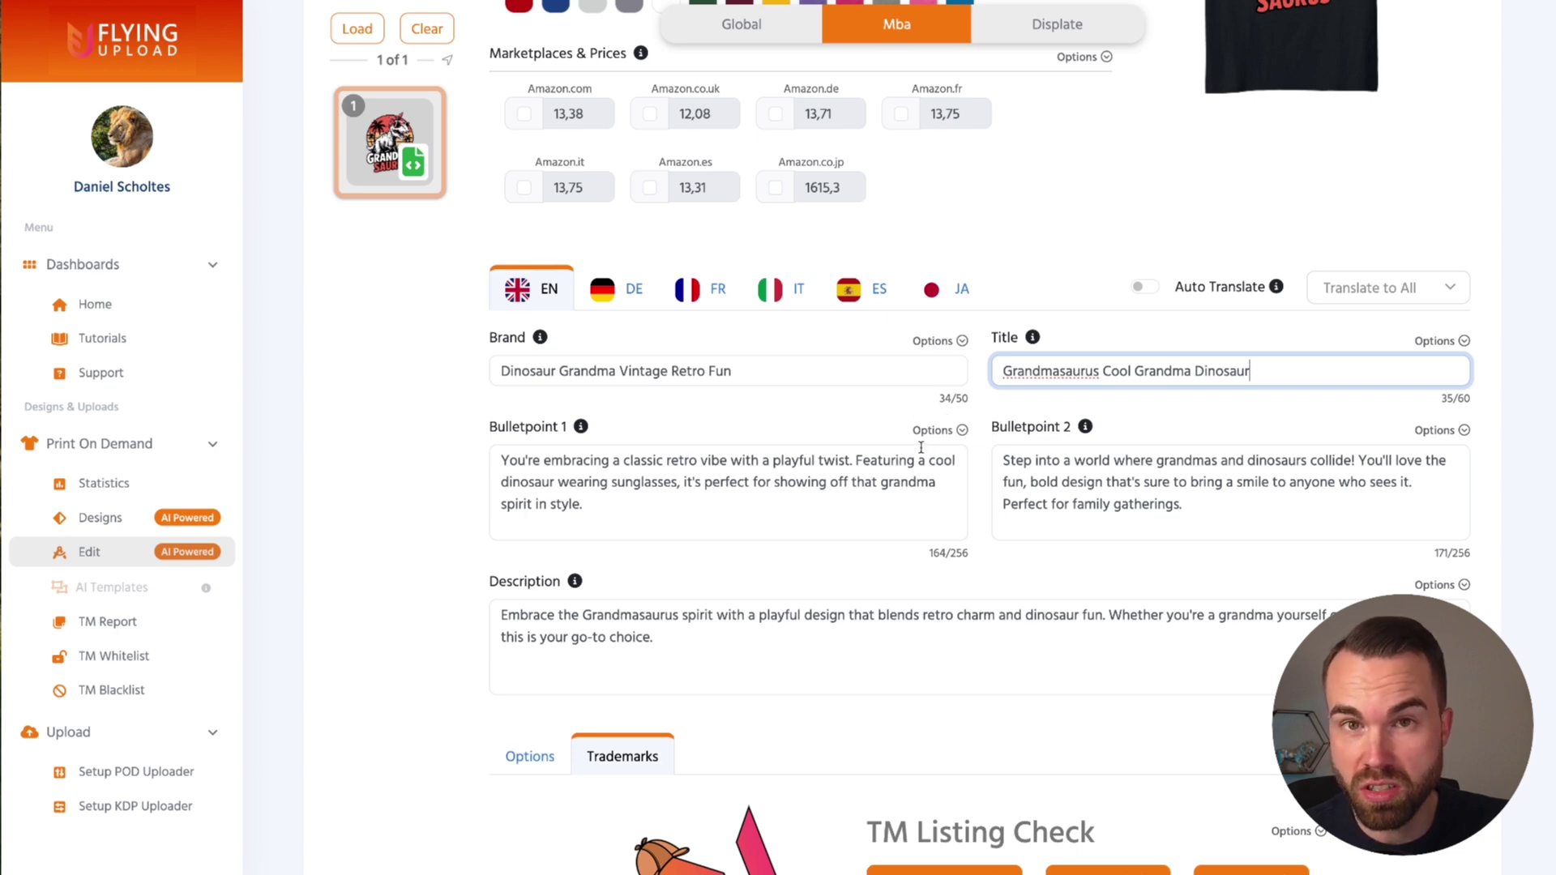
{"action": "scroll", "coordinate": [921, 447], "scroll_direction": "down", "scroll_amount": 1}
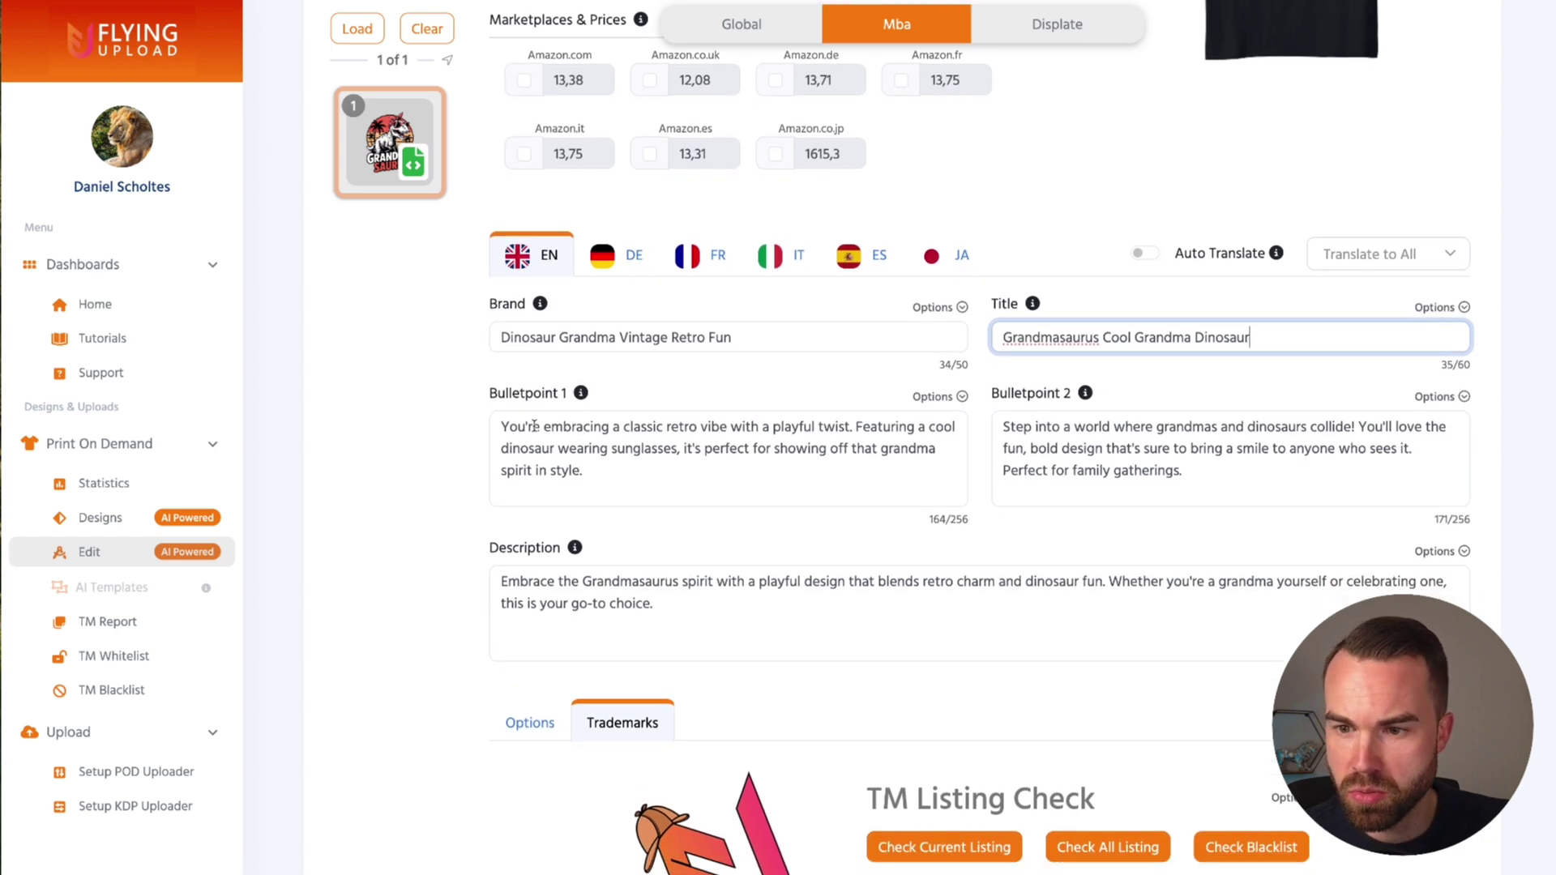
{"action": "scroll", "coordinate": [572, 438], "scroll_direction": "down", "scroll_amount": 1}
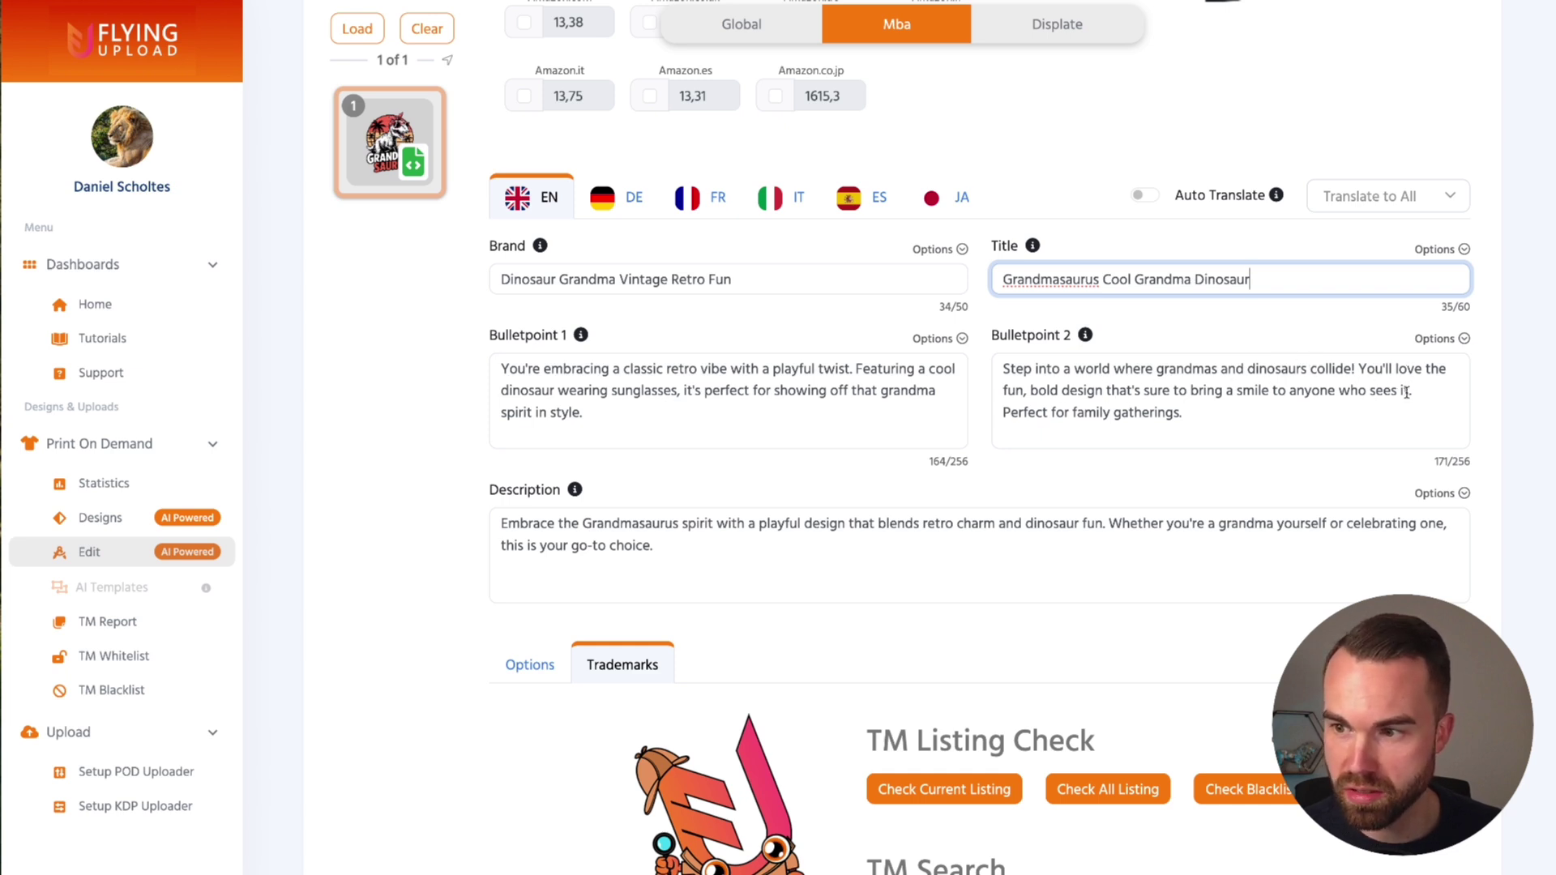
{"action": "left_click_drag", "start_coordinate": [1073, 413], "coordinate": [1184, 412]}
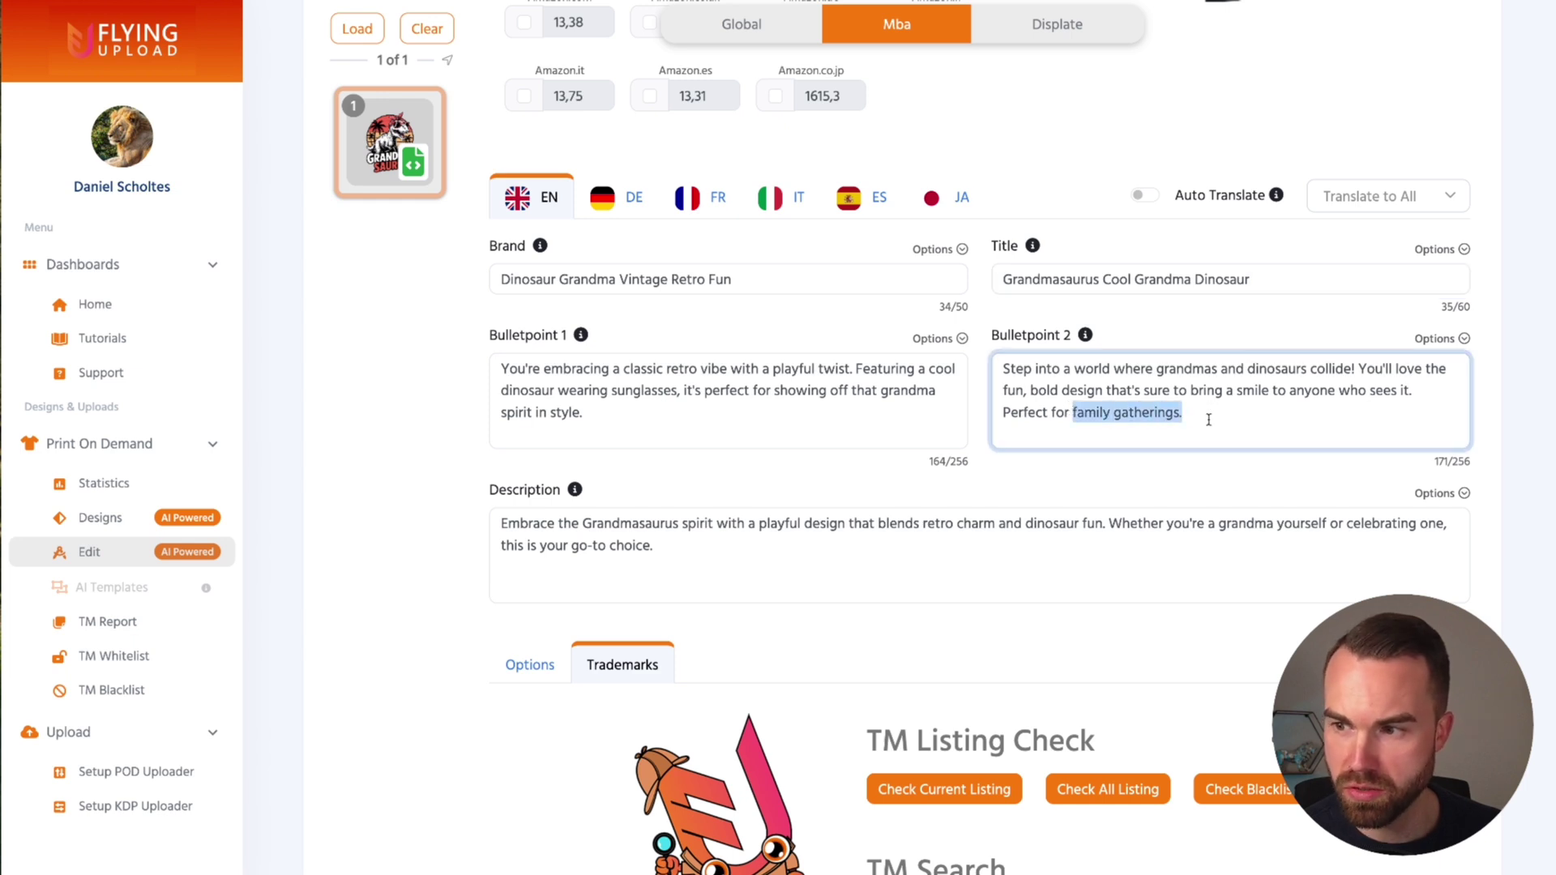
{"action": "left_click", "coordinate": [1208, 420]}
{"action": "left_click_drag", "start_coordinate": [1062, 390], "coordinate": [1100, 392]}
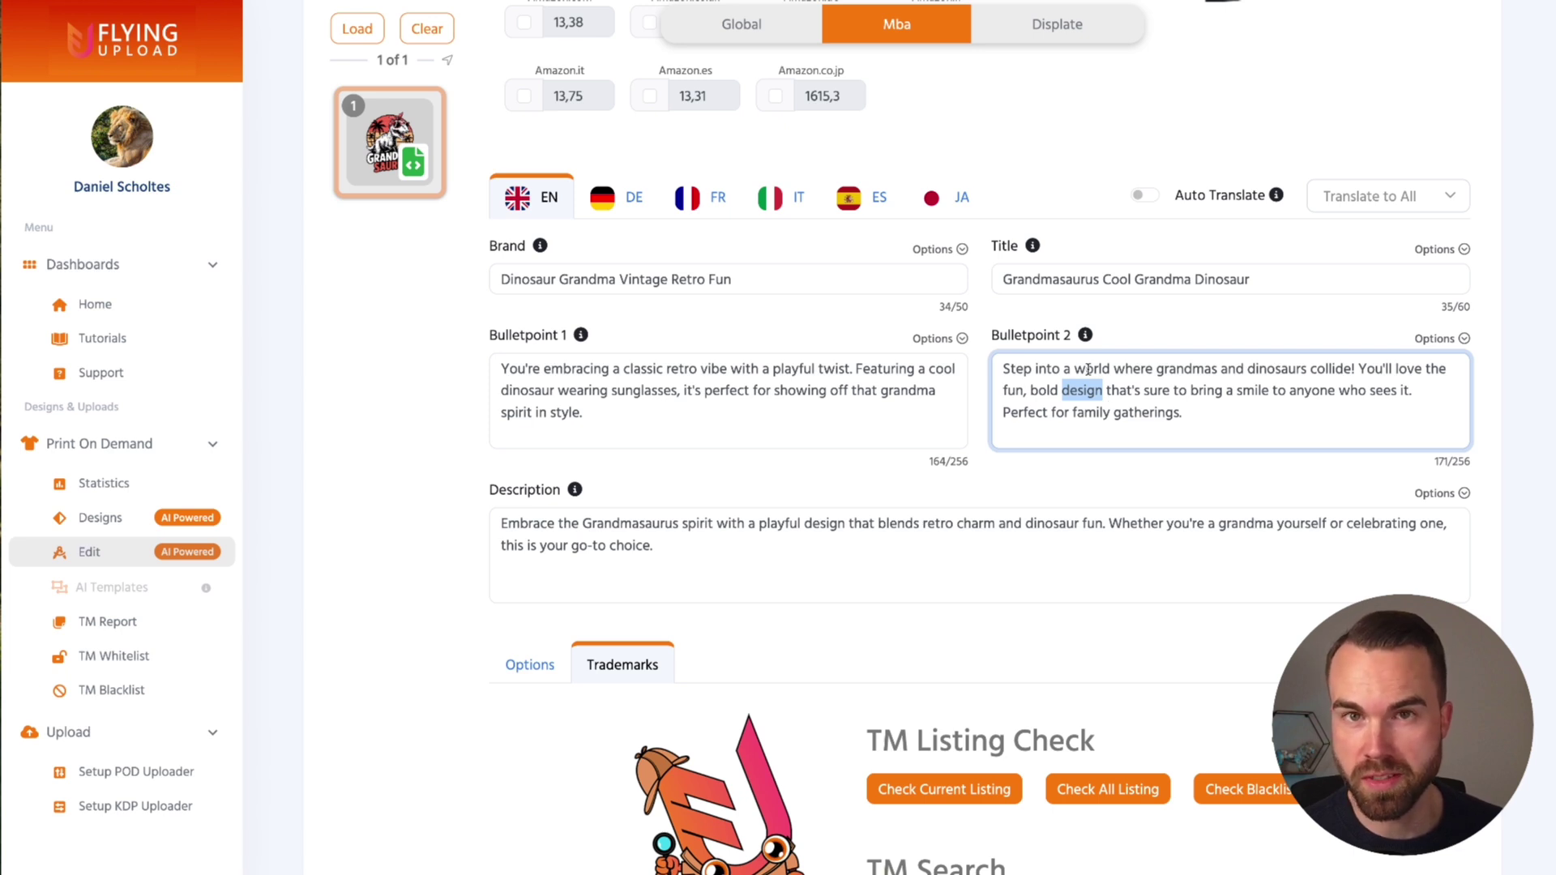
{"action": "scroll", "coordinate": [492, 462], "scroll_direction": "down", "scroll_amount": 2}
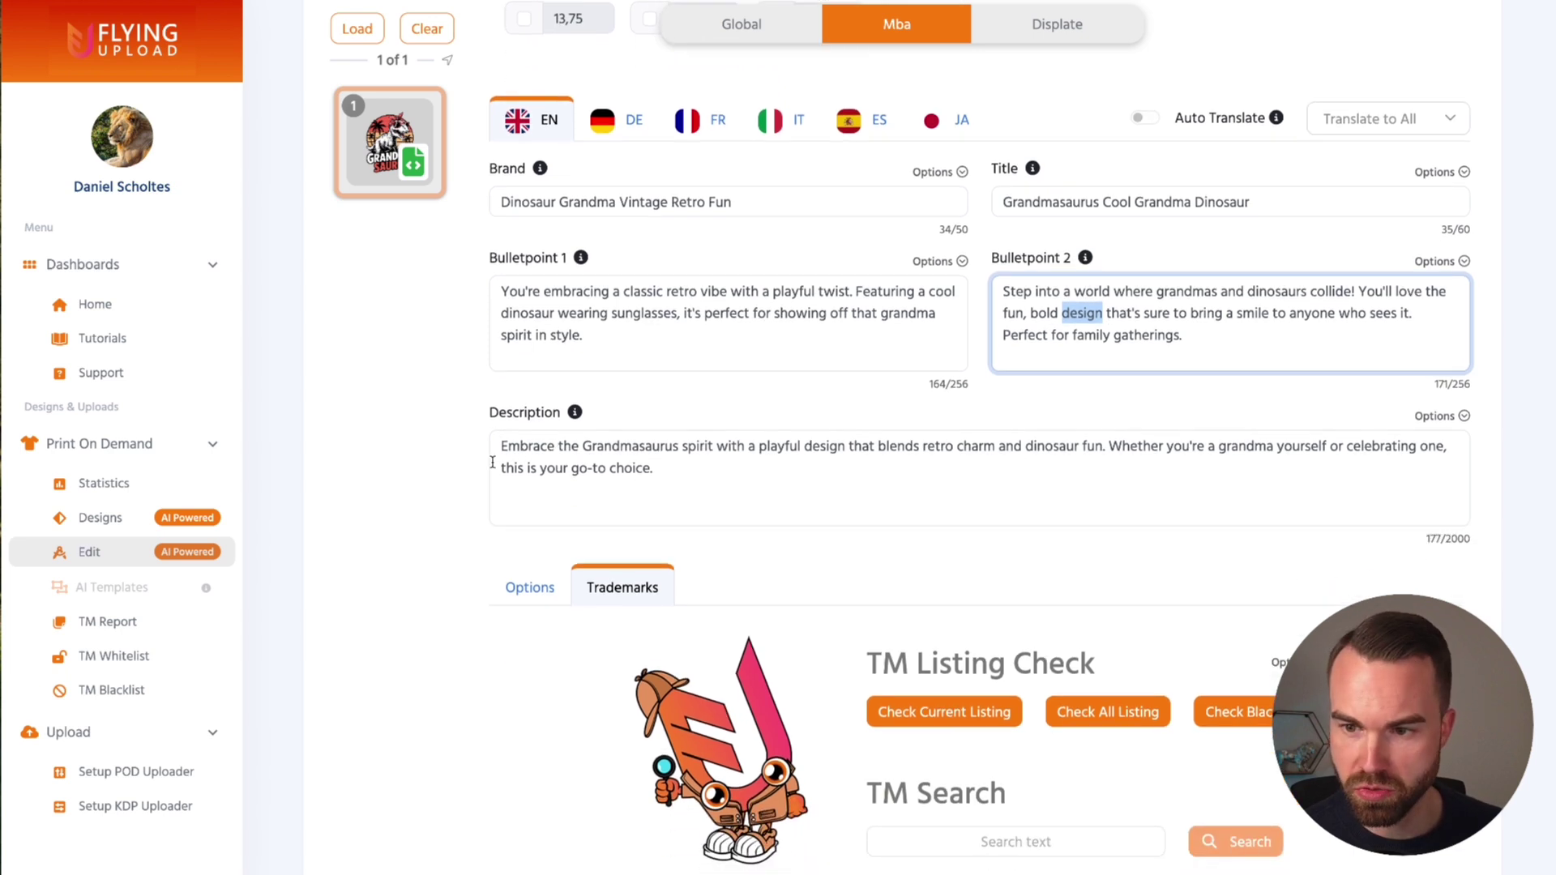
{"action": "left_click", "coordinate": [638, 463]}
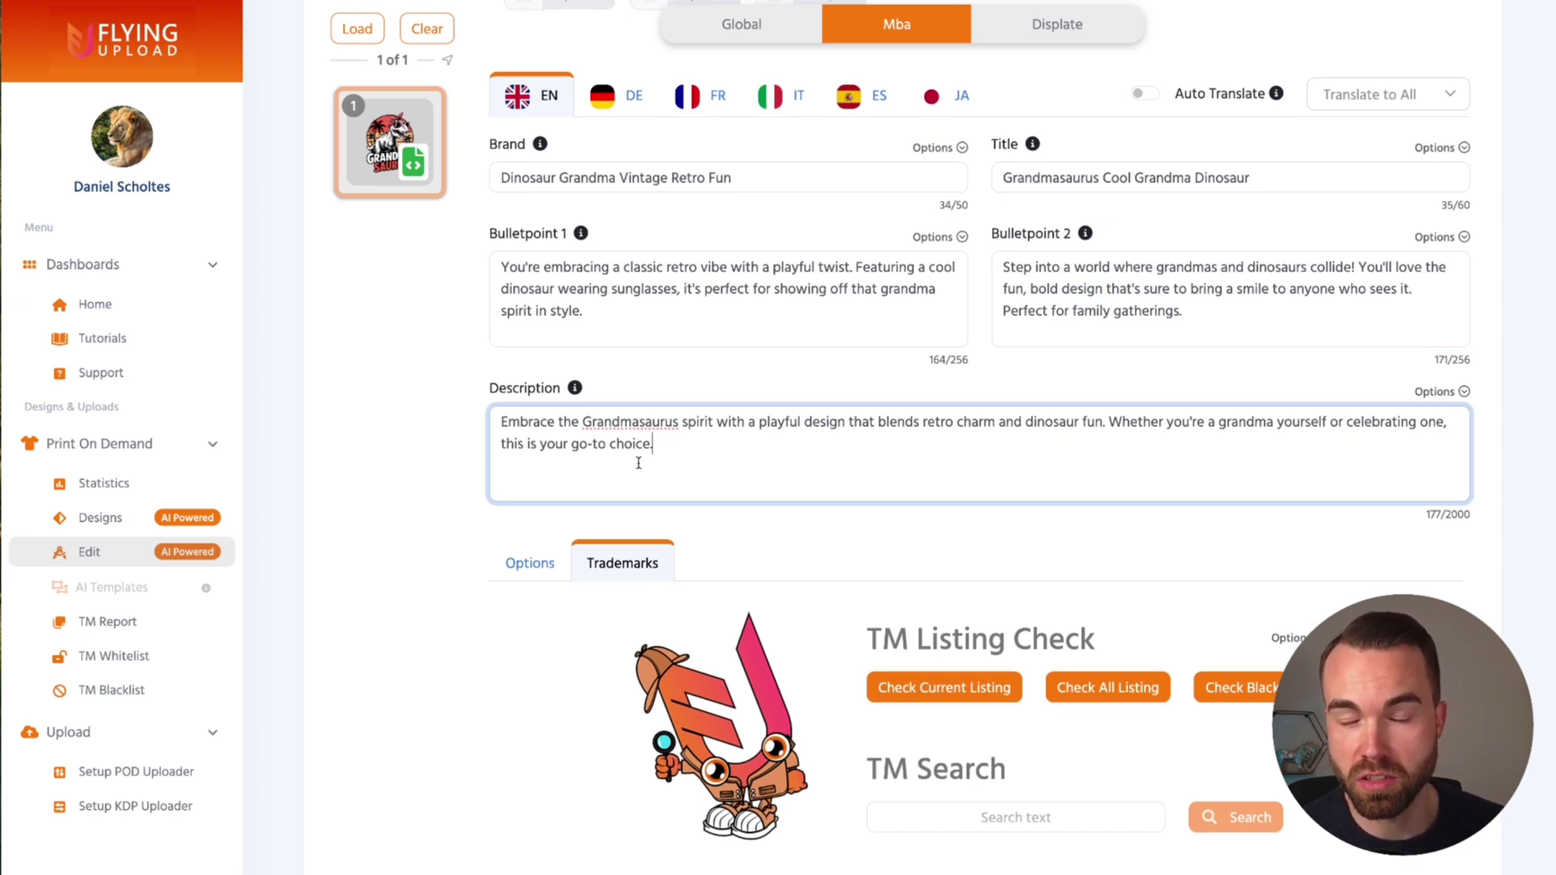
{"action": "left_click_drag", "start_coordinate": [698, 452], "coordinate": [501, 418]}
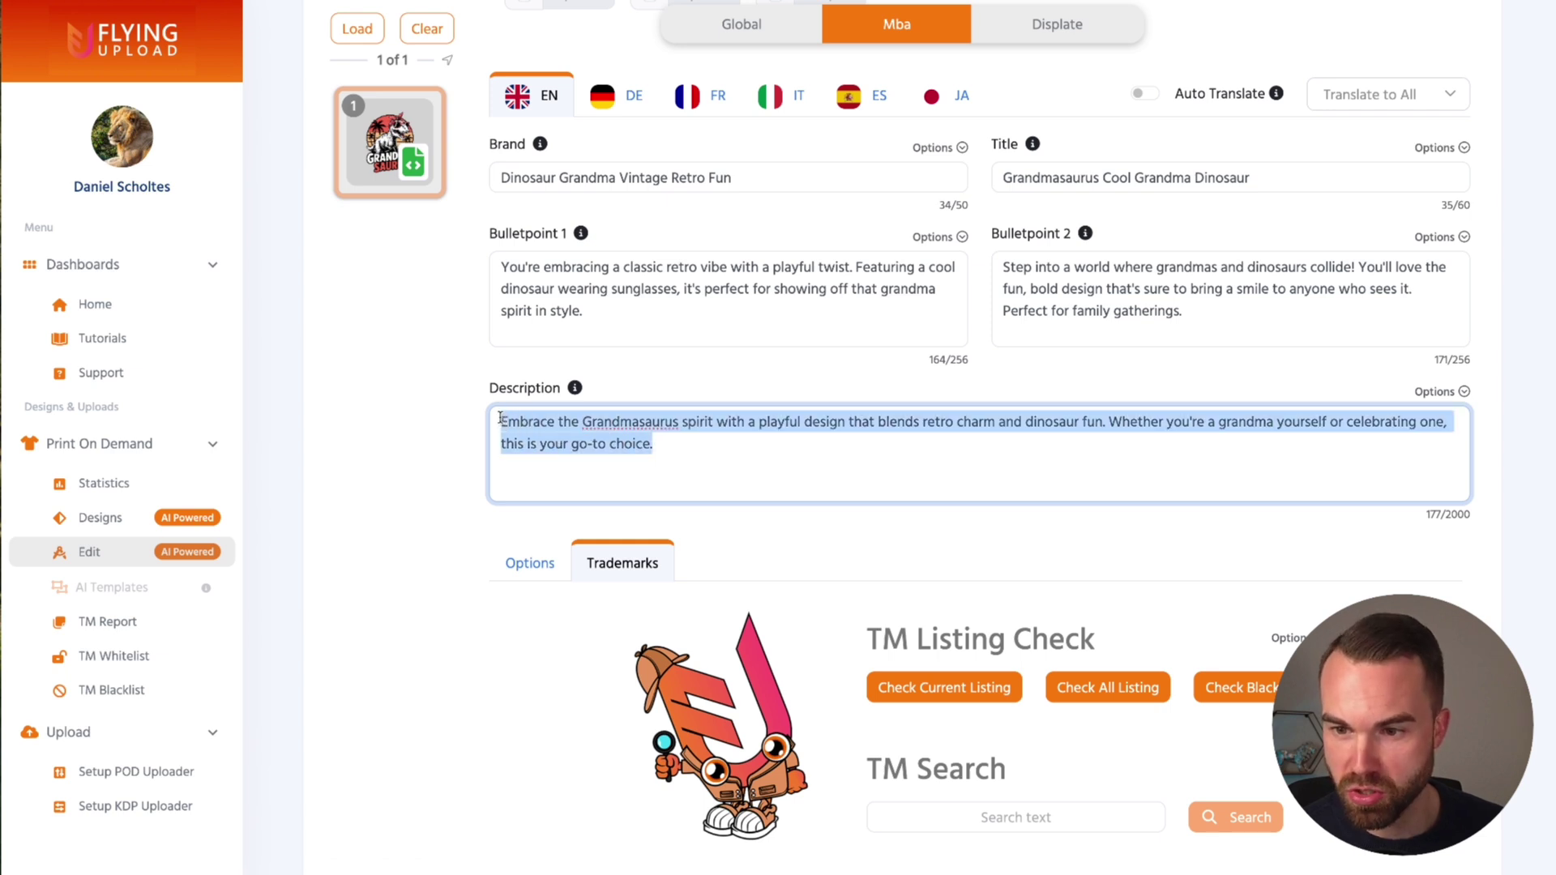
{"action": "left_click", "coordinate": [543, 426]}
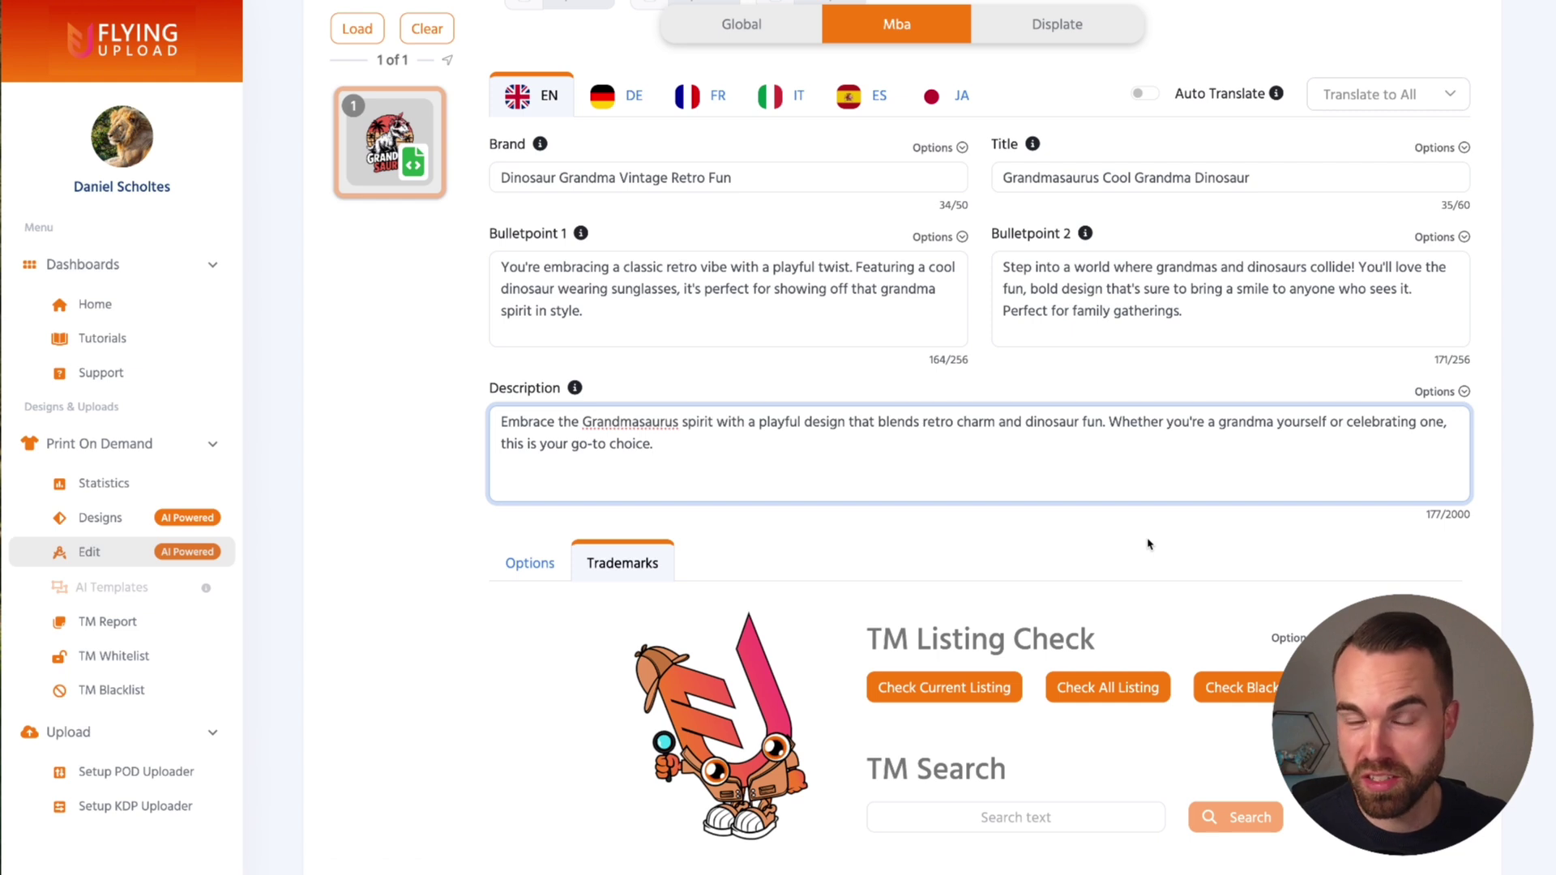
{"action": "scroll", "coordinate": [920, 592], "scroll_direction": "down", "scroll_amount": 2}
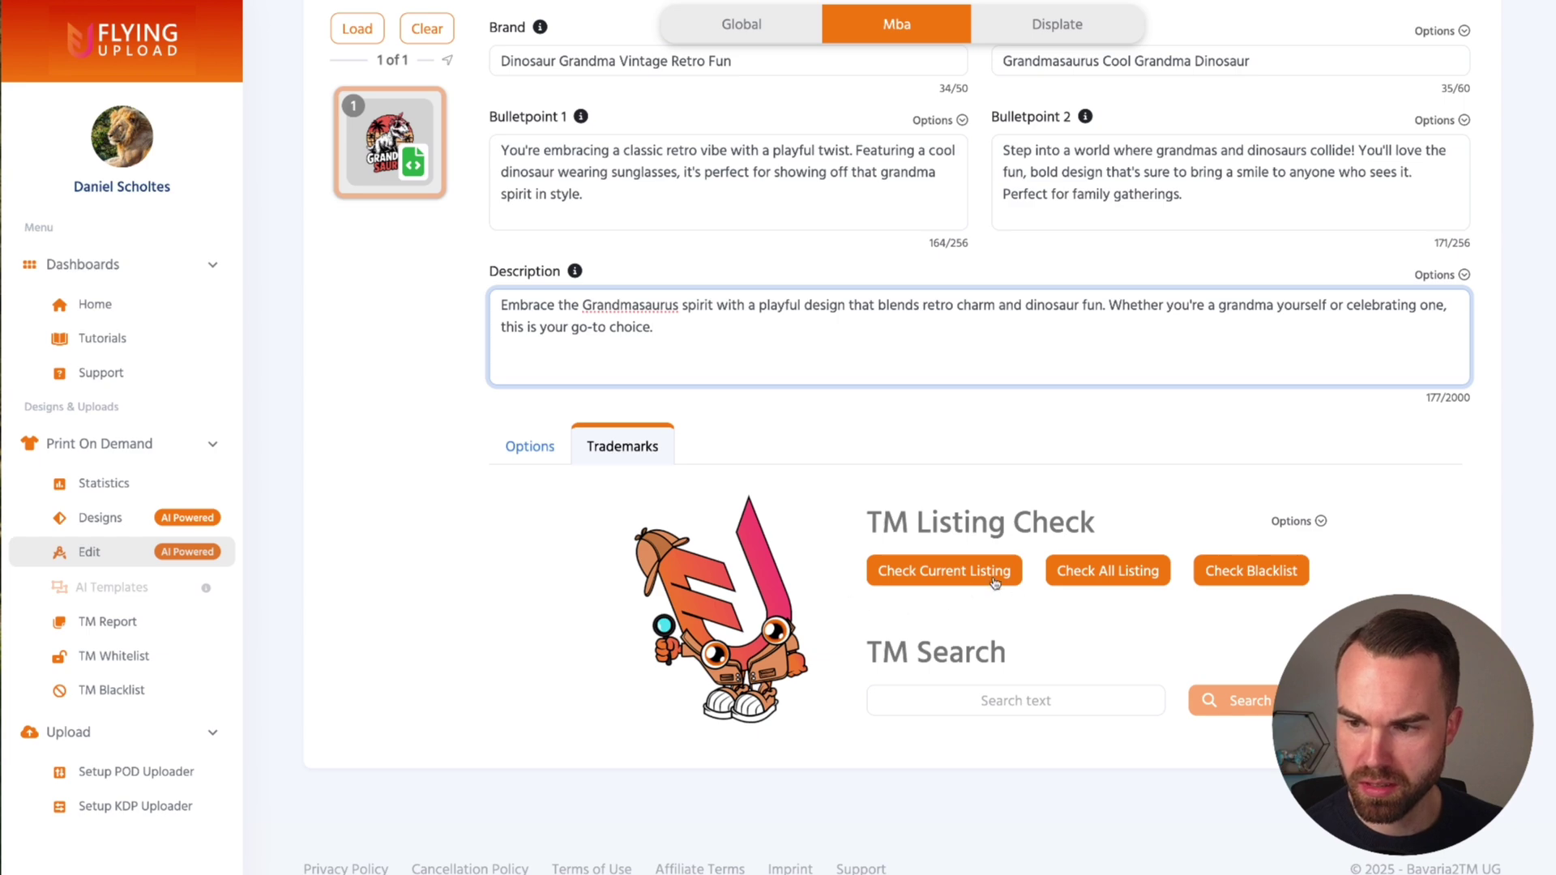
Run a trademark check on the listing limited to the US office and Nice class 25
{"action": "left_click", "coordinate": [927, 574]}
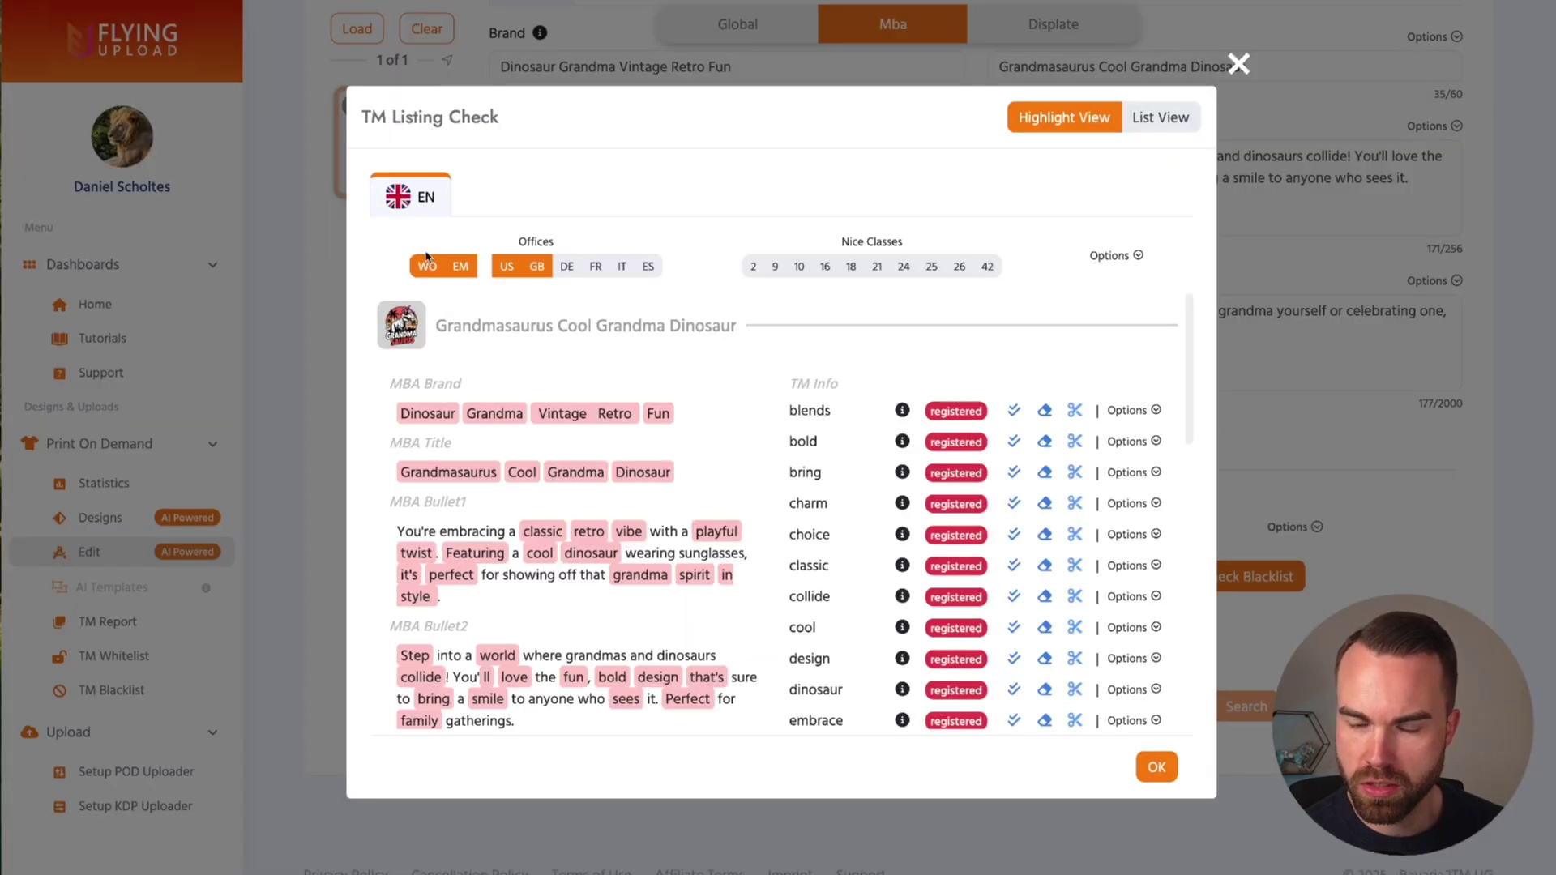
{"action": "left_click", "coordinate": [428, 266]}
{"action": "left_click", "coordinate": [461, 266]}
{"action": "left_click", "coordinate": [537, 266]}
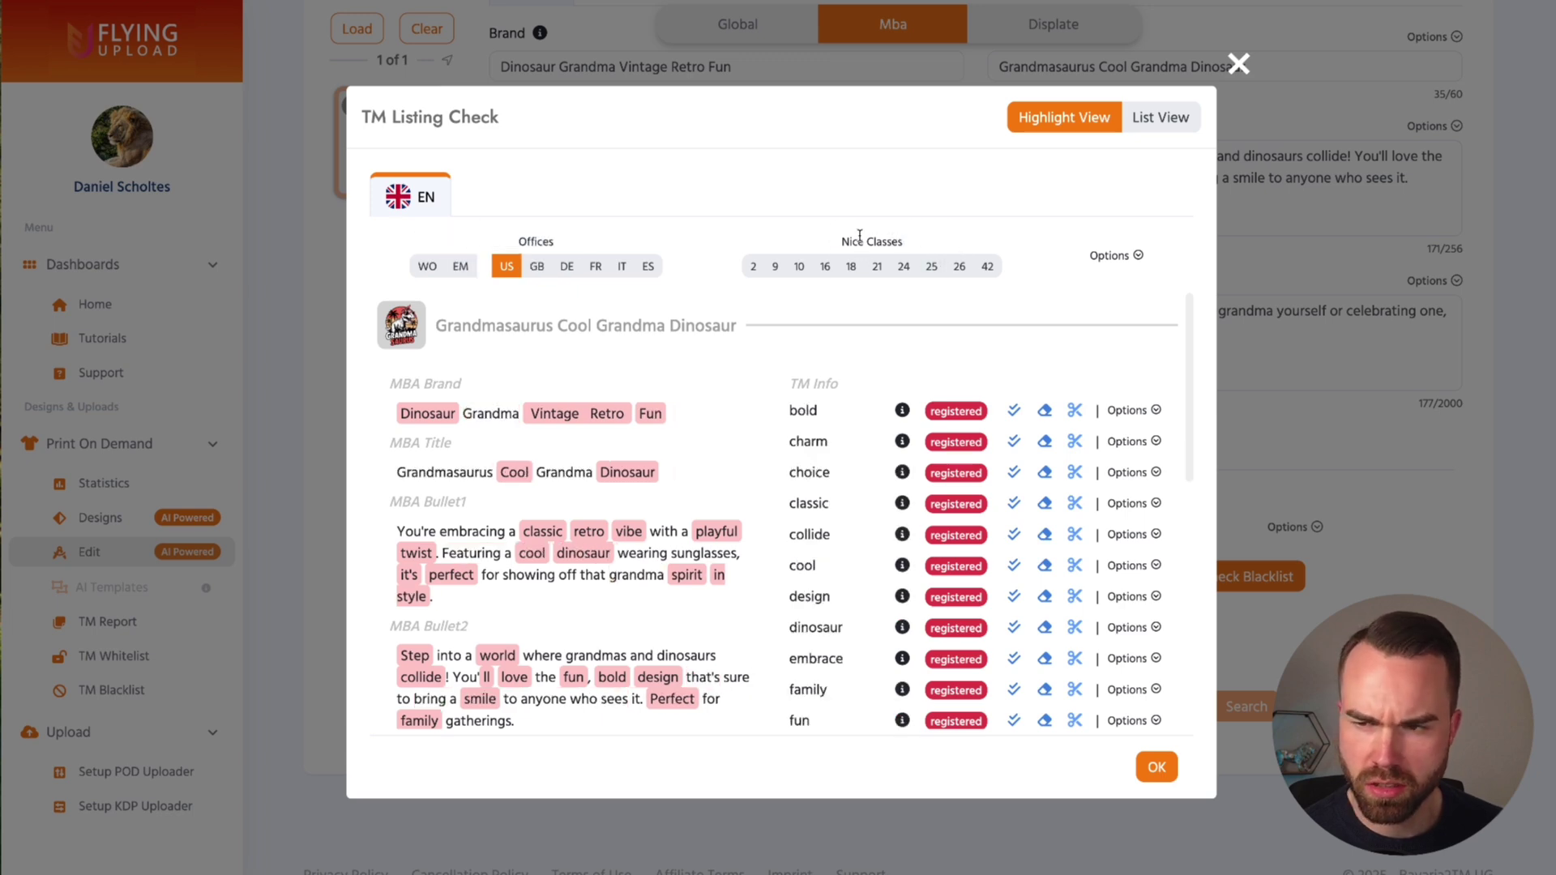
{"action": "left_click", "coordinate": [931, 266]}
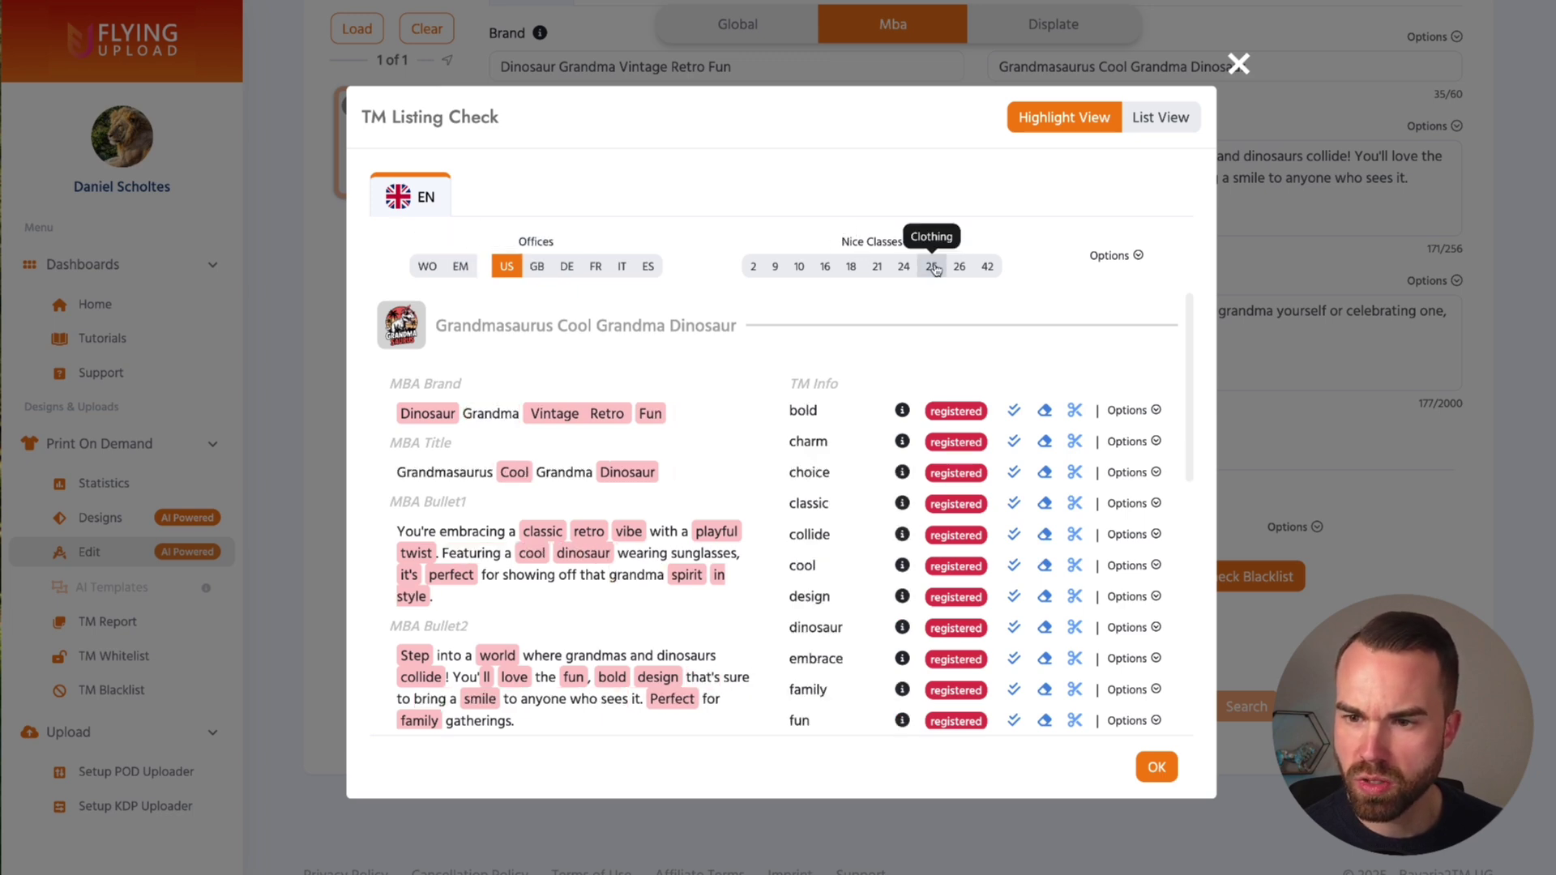
Review the flagged registered words such as Dinosaur, then close the results
{"action": "scroll", "coordinate": [519, 398], "scroll_direction": "down", "scroll_amount": 1}
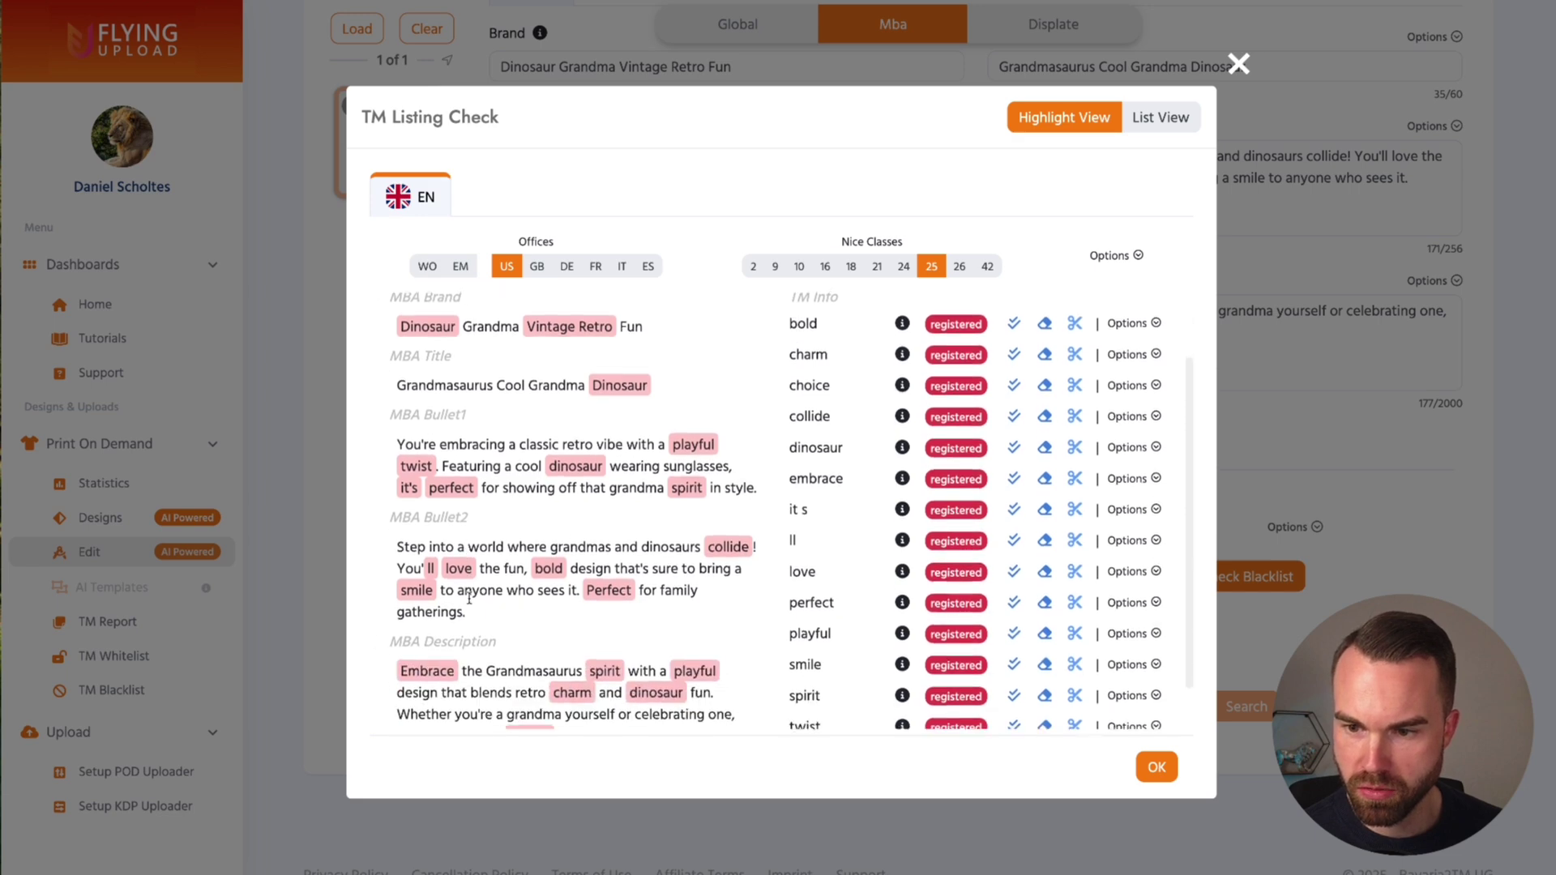
{"action": "left_click_drag", "start_coordinate": [402, 356], "coordinate": [453, 357]}
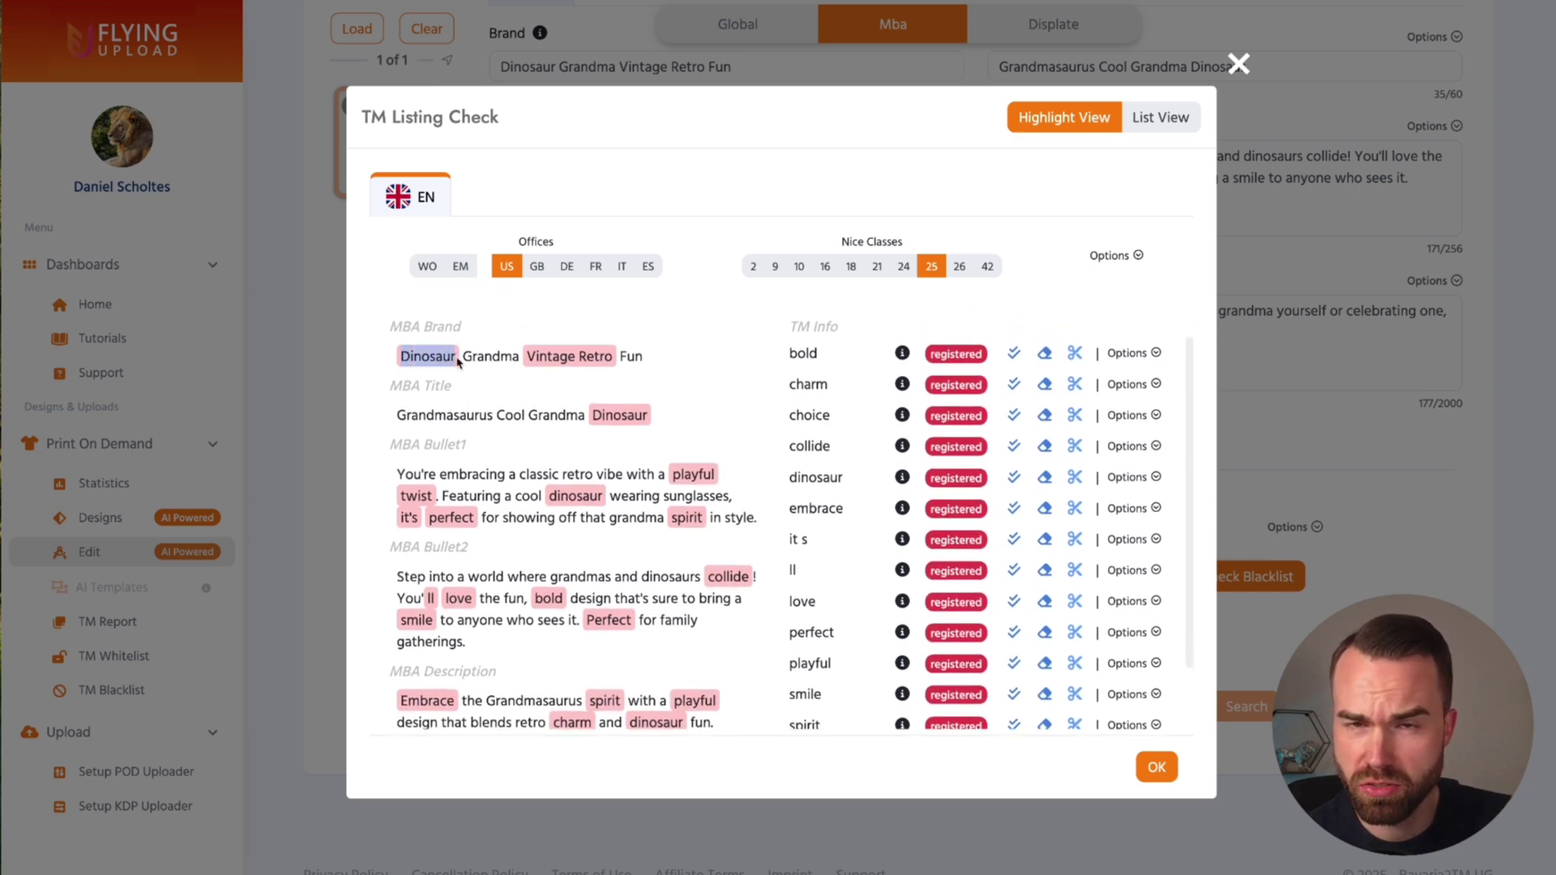
{"action": "scroll", "coordinate": [513, 463], "scroll_direction": "down", "scroll_amount": 2}
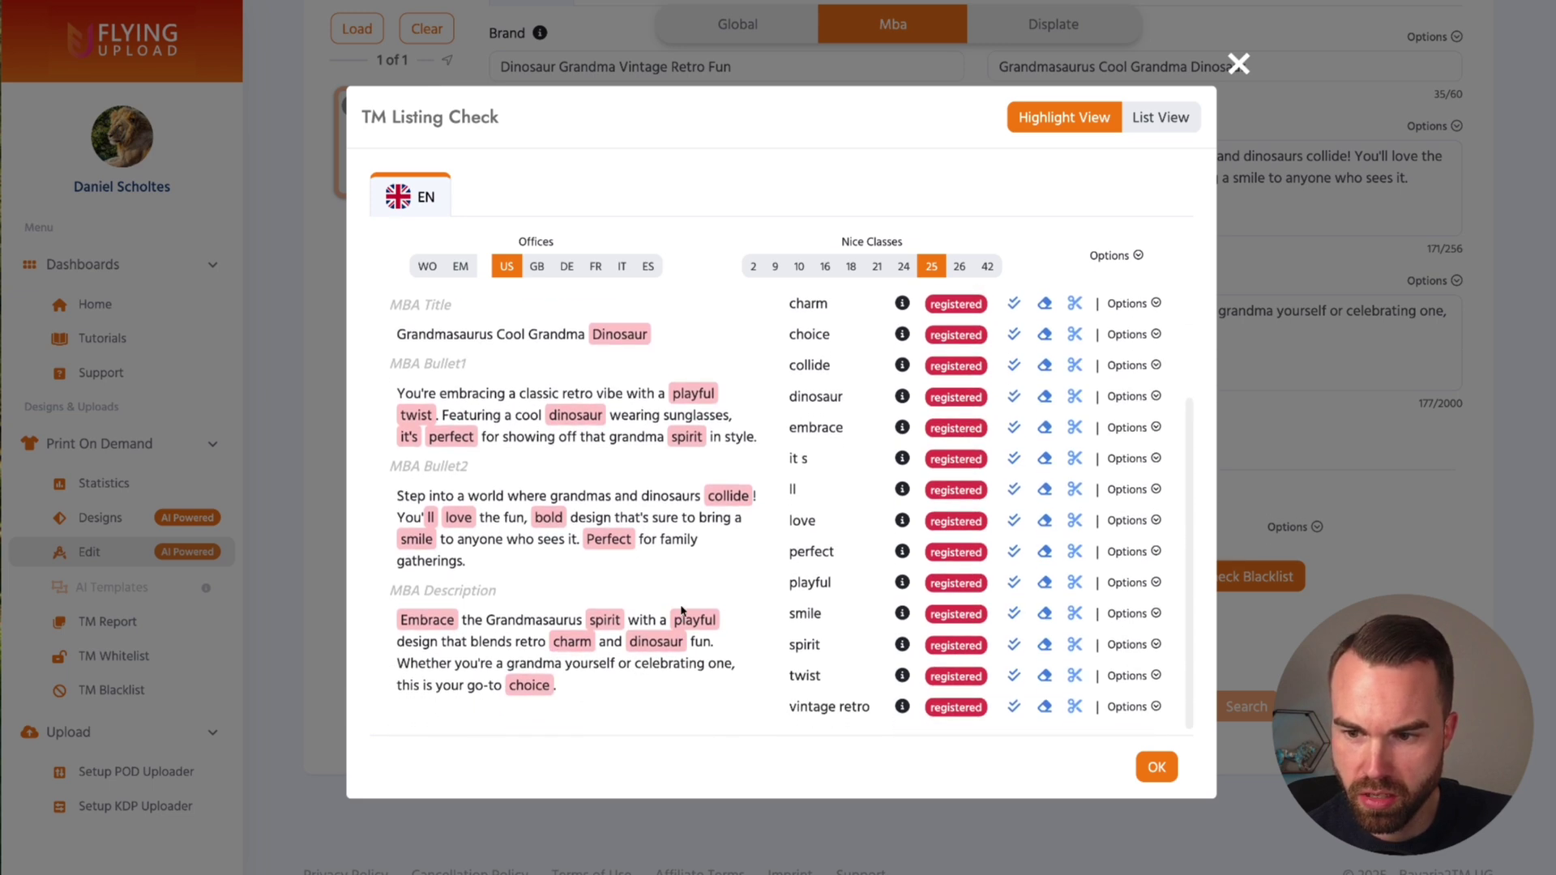
{"action": "scroll", "coordinate": [535, 539], "scroll_direction": "up", "scroll_amount": 3}
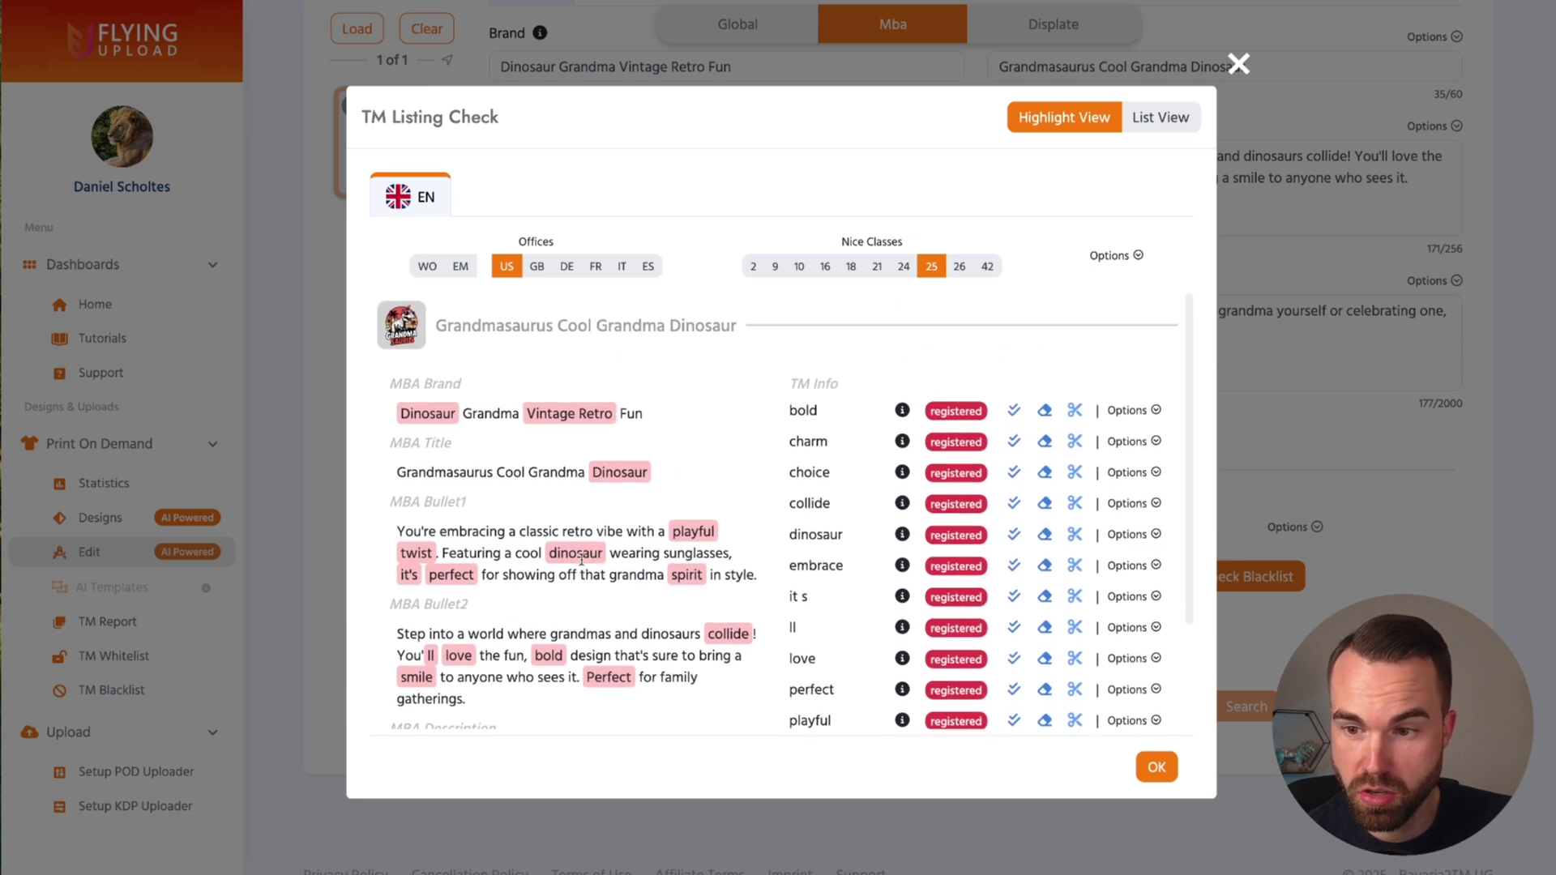
{"action": "left_click", "coordinate": [1157, 767]}
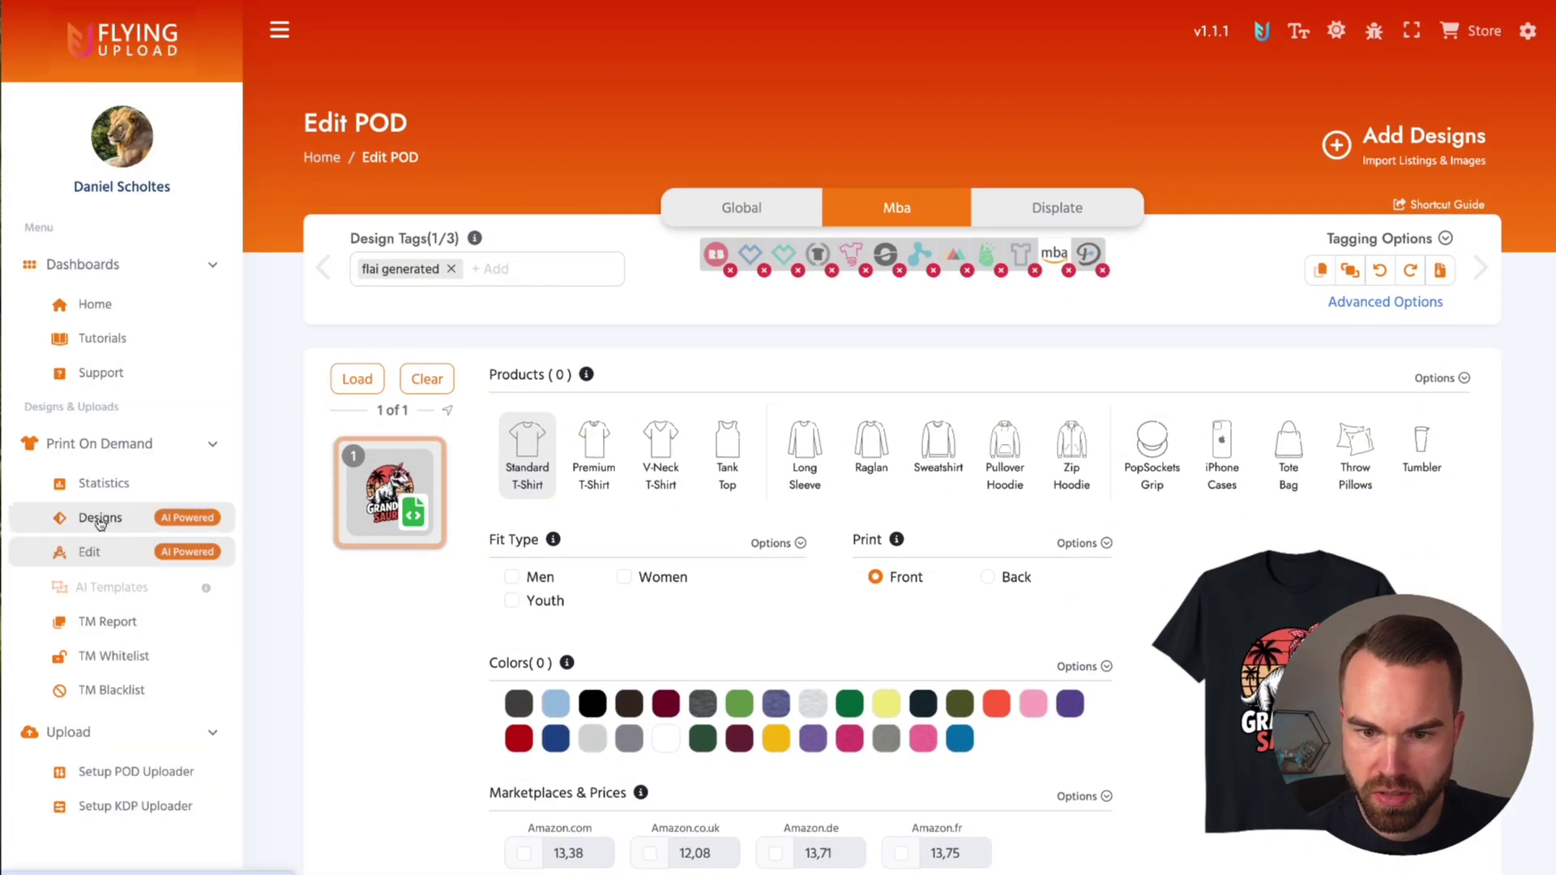
Go to the Designs page and download the upload batch files
{"action": "left_click", "coordinate": [93, 521]}
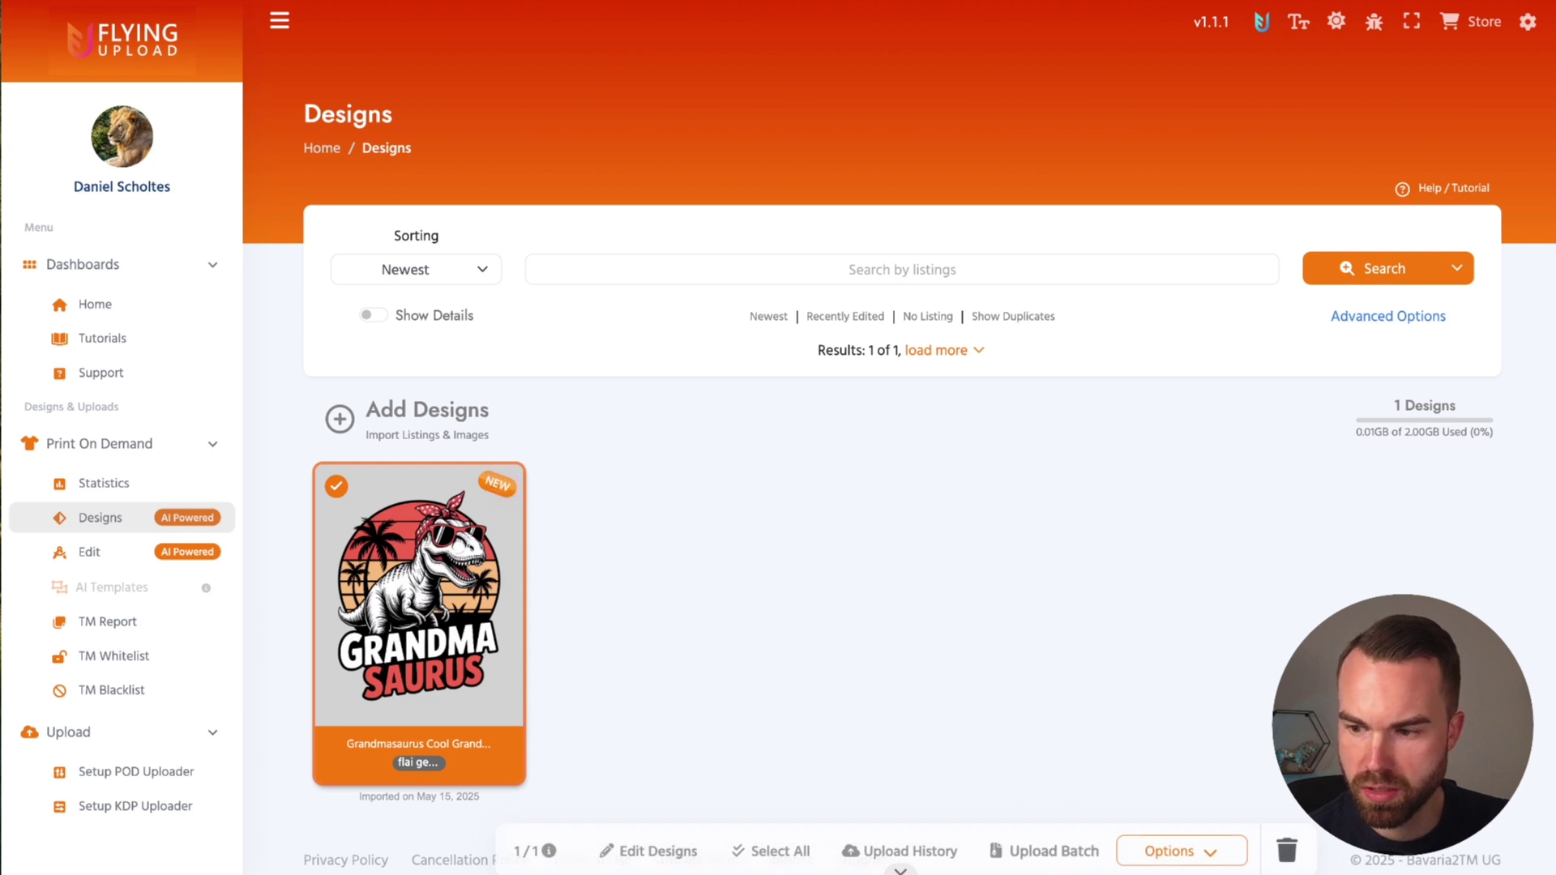
{"action": "left_click", "coordinate": [1038, 853]}
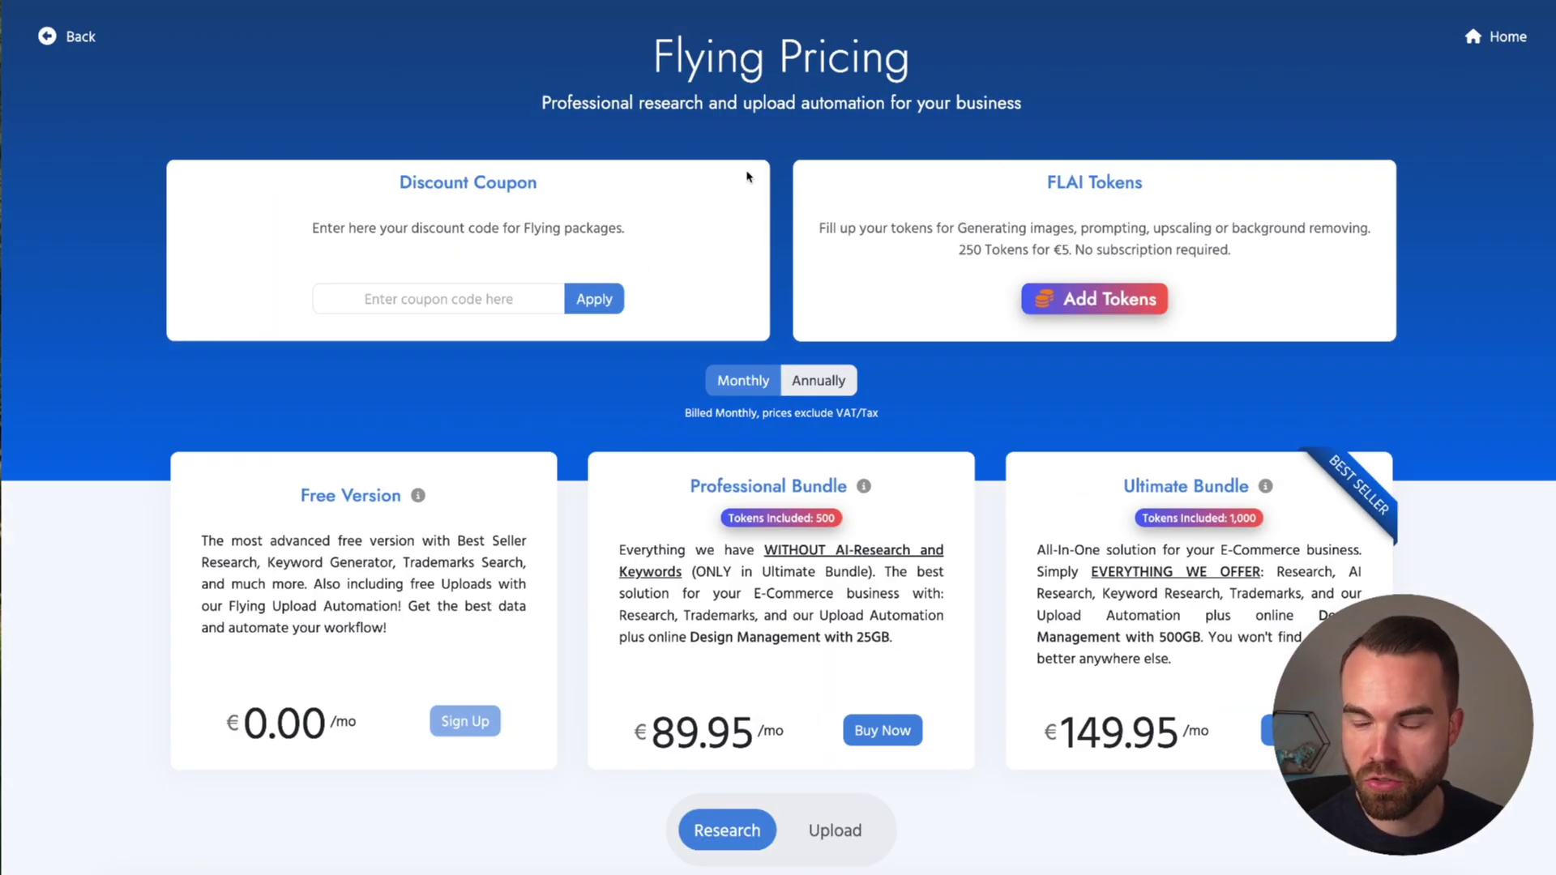
Browse the Flying Pricing page and show the Upload plan prices
{"action": "scroll", "coordinate": [642, 304], "scroll_direction": "down", "scroll_amount": 3}
{"action": "scroll", "coordinate": [638, 316], "scroll_direction": "down", "scroll_amount": 7}
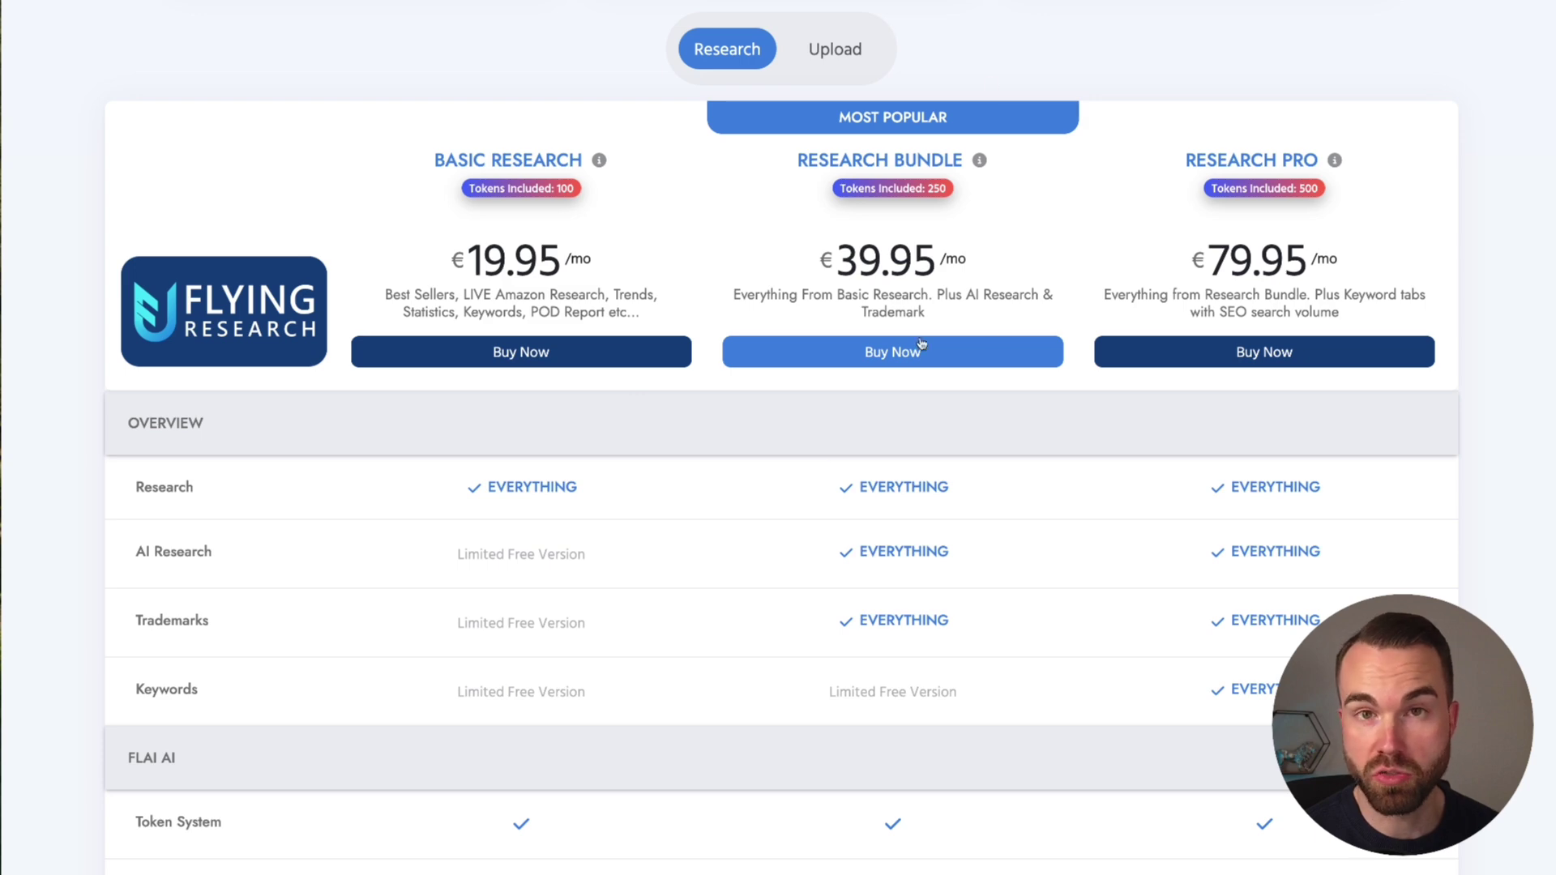
{"action": "scroll", "coordinate": [875, 414], "scroll_direction": "up", "scroll_amount": 1}
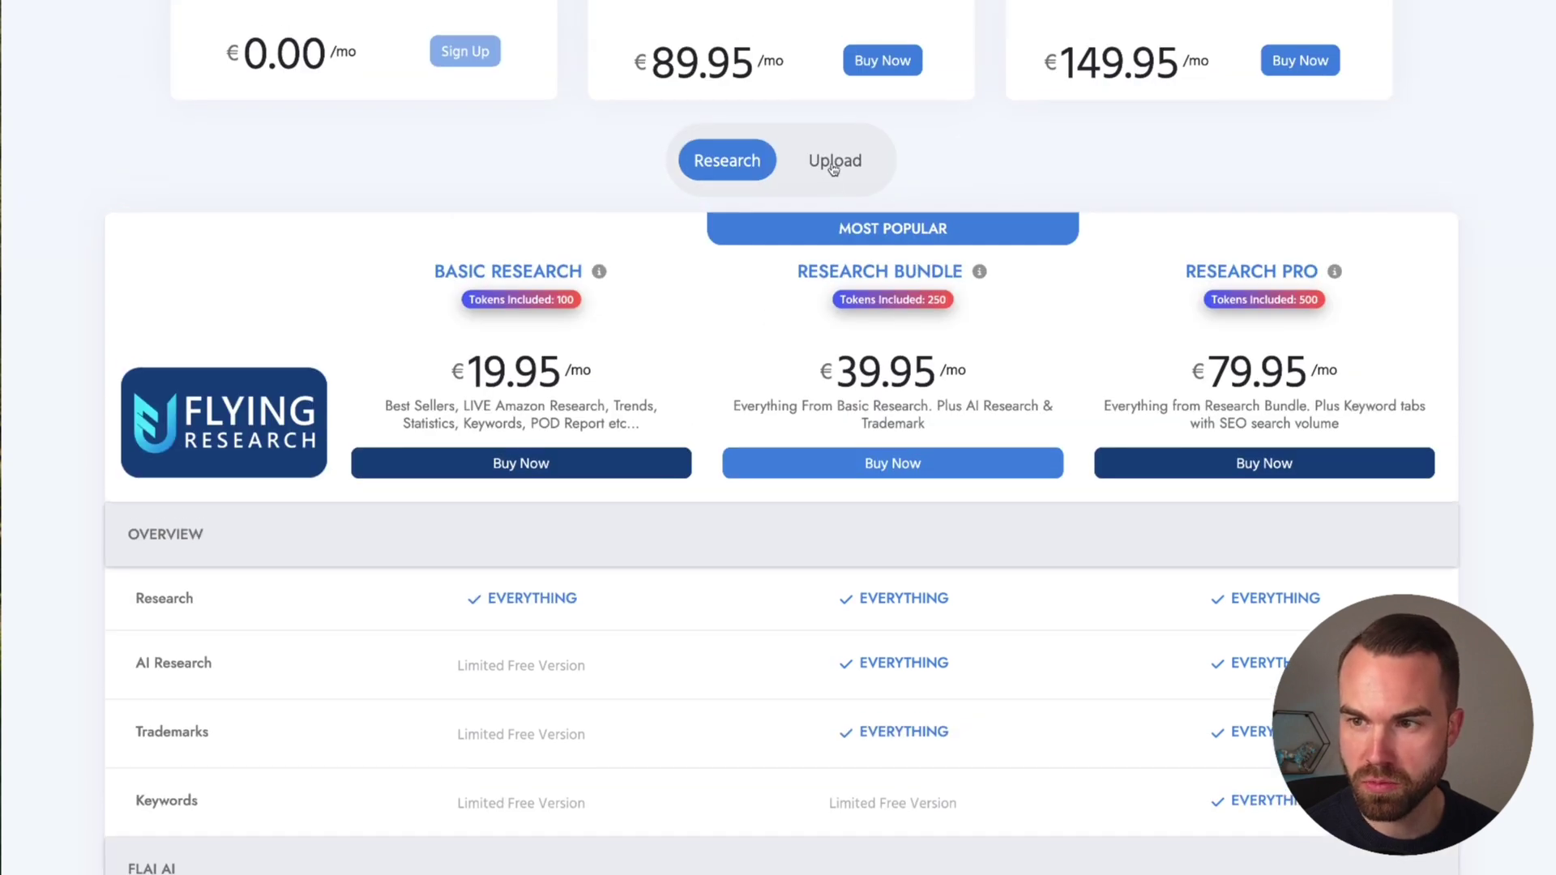
{"action": "left_click", "coordinate": [835, 162]}
{"action": "scroll", "coordinate": [757, 235], "scroll_direction": "up", "scroll_amount": 6}
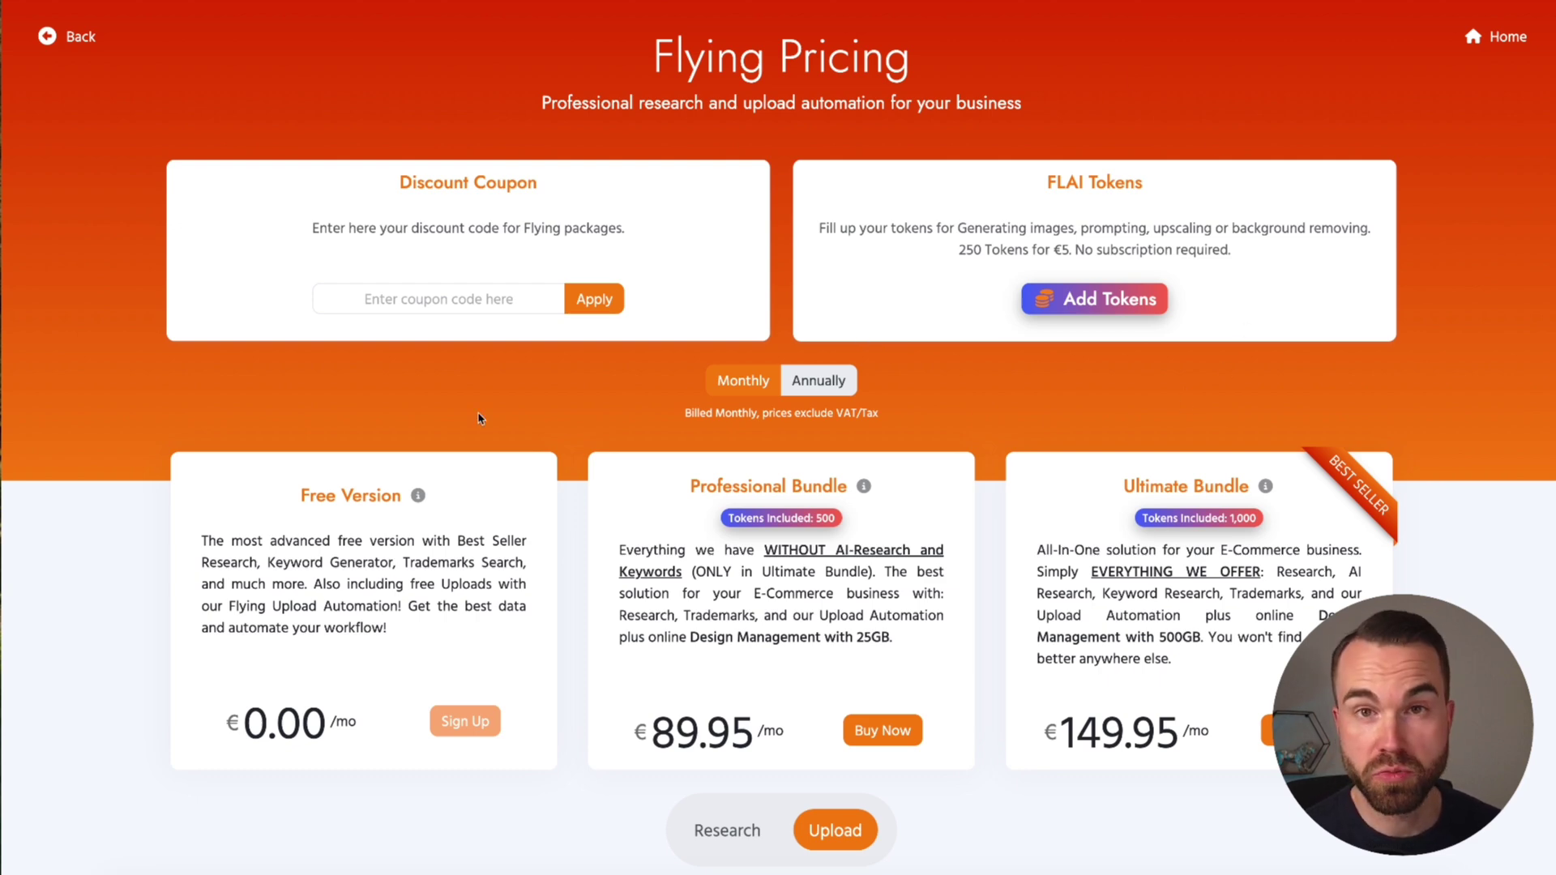
Enter and apply the 20% discount coupon code
{"action": "left_click", "coordinate": [466, 294]}
{"action": "type", "text": "Scholtes"}
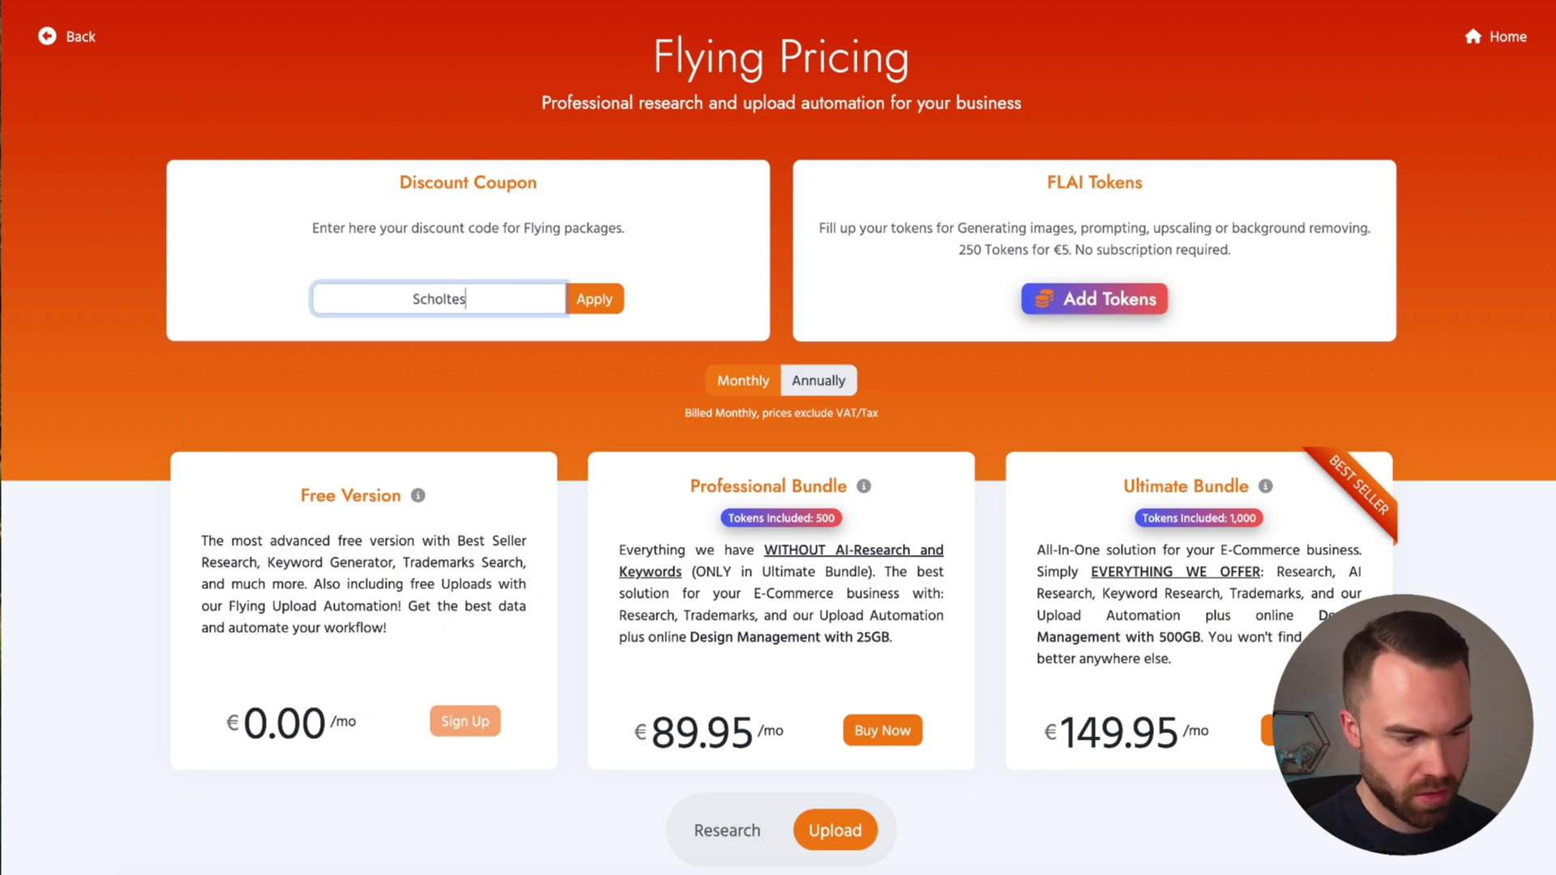
{"action": "type", "text": "20"}
{"action": "left_click", "coordinate": [597, 299]}
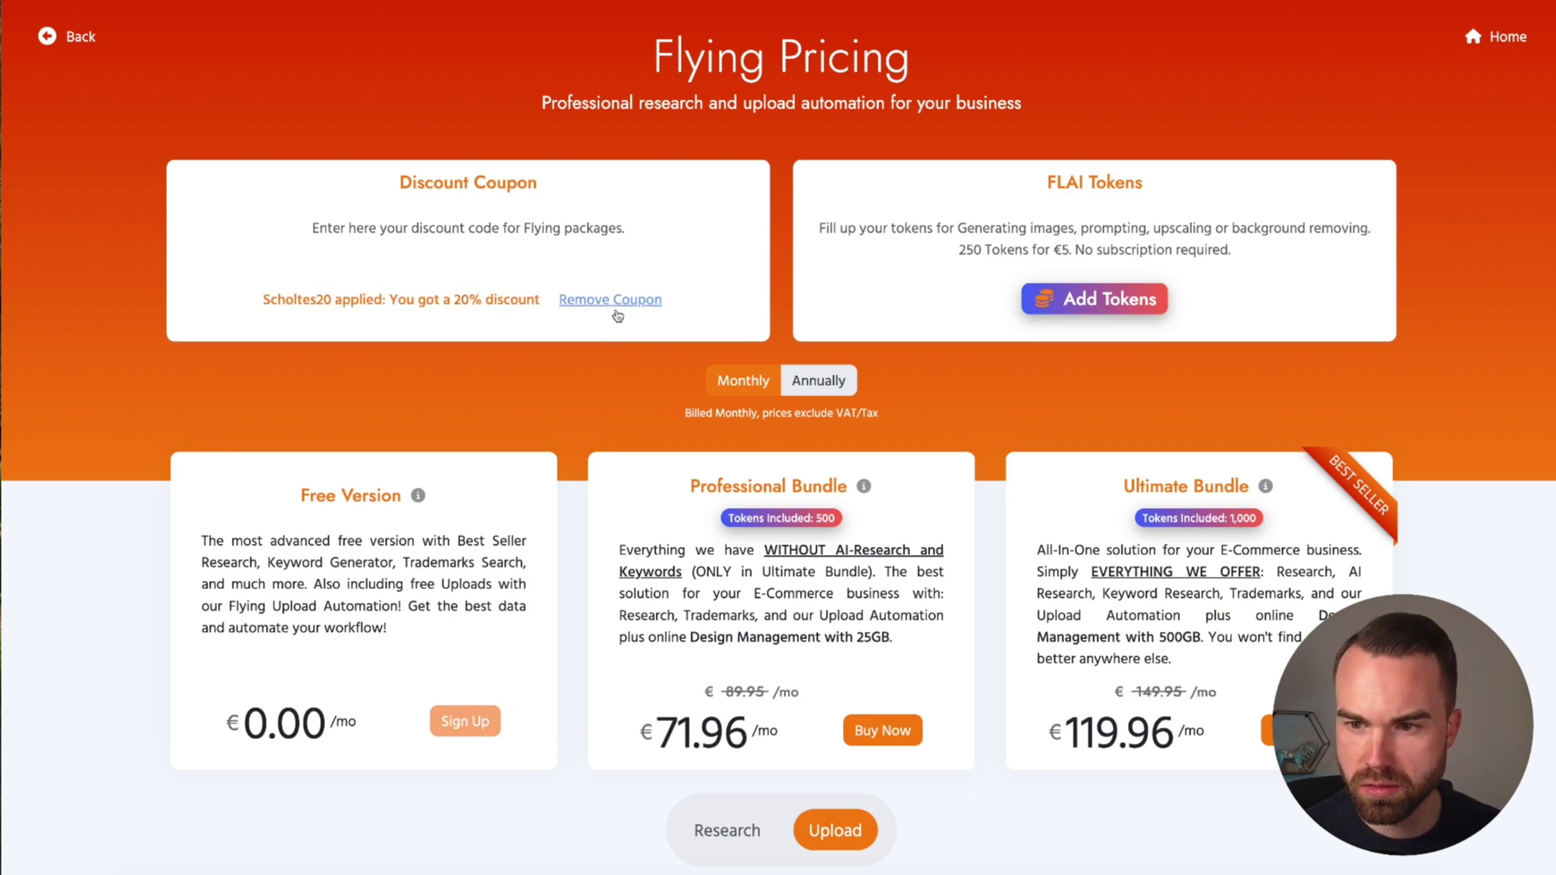
{"action": "scroll", "coordinate": [486, 325], "scroll_direction": "down", "scroll_amount": 1}
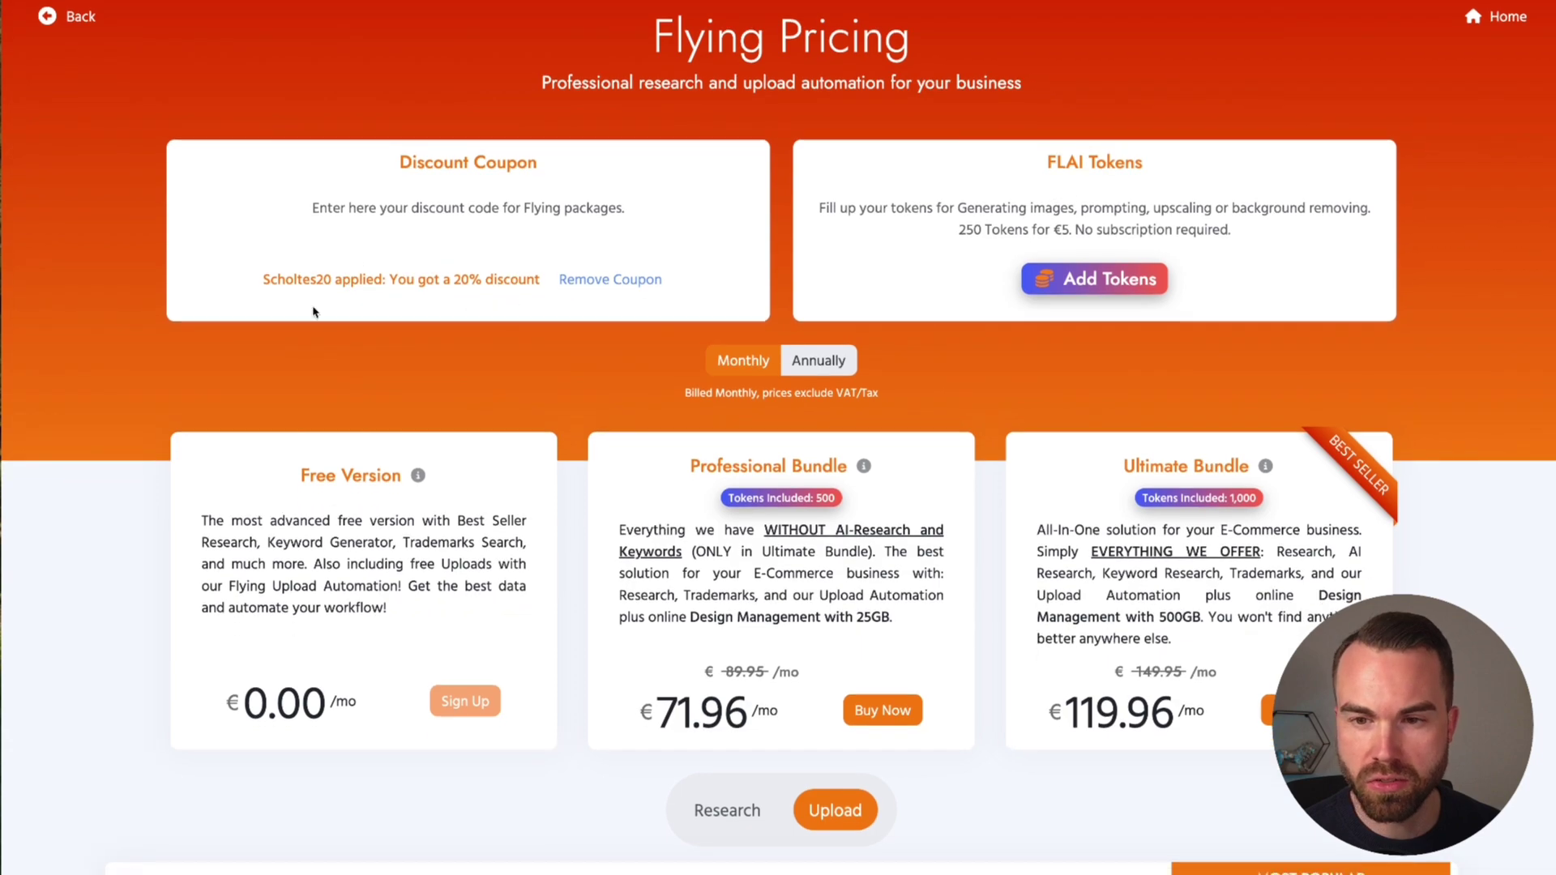
{"action": "scroll", "coordinate": [835, 308], "scroll_direction": "down", "scroll_amount": 7}
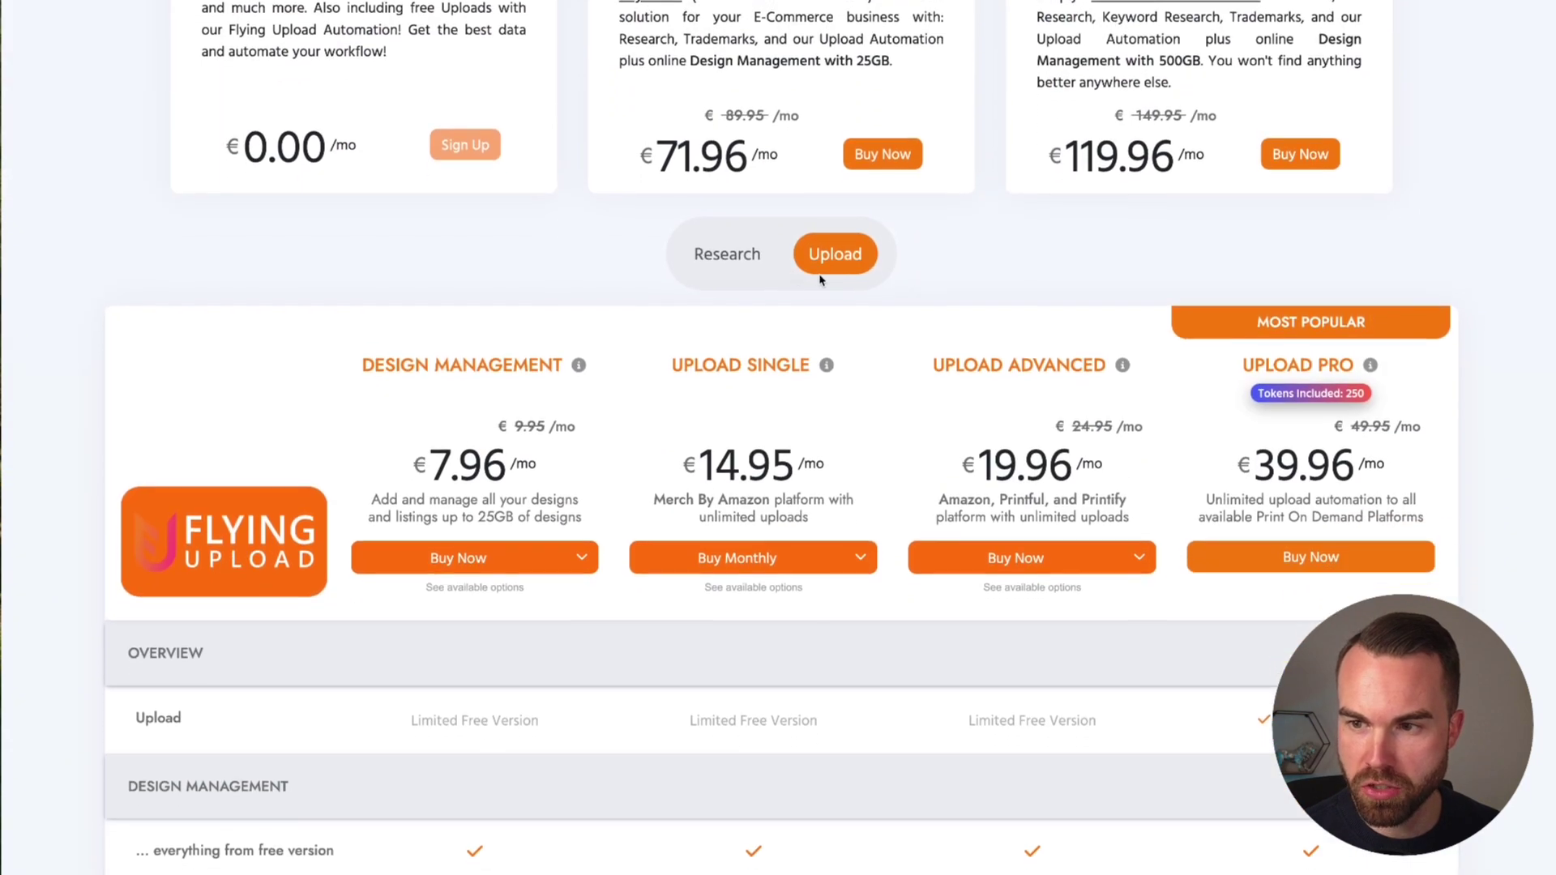
Show Research plan prices with annual billing, Basic Research at €14.66/mo
{"action": "left_click", "coordinate": [744, 238]}
{"action": "scroll", "coordinate": [747, 241], "scroll_direction": "down", "scroll_amount": 1}
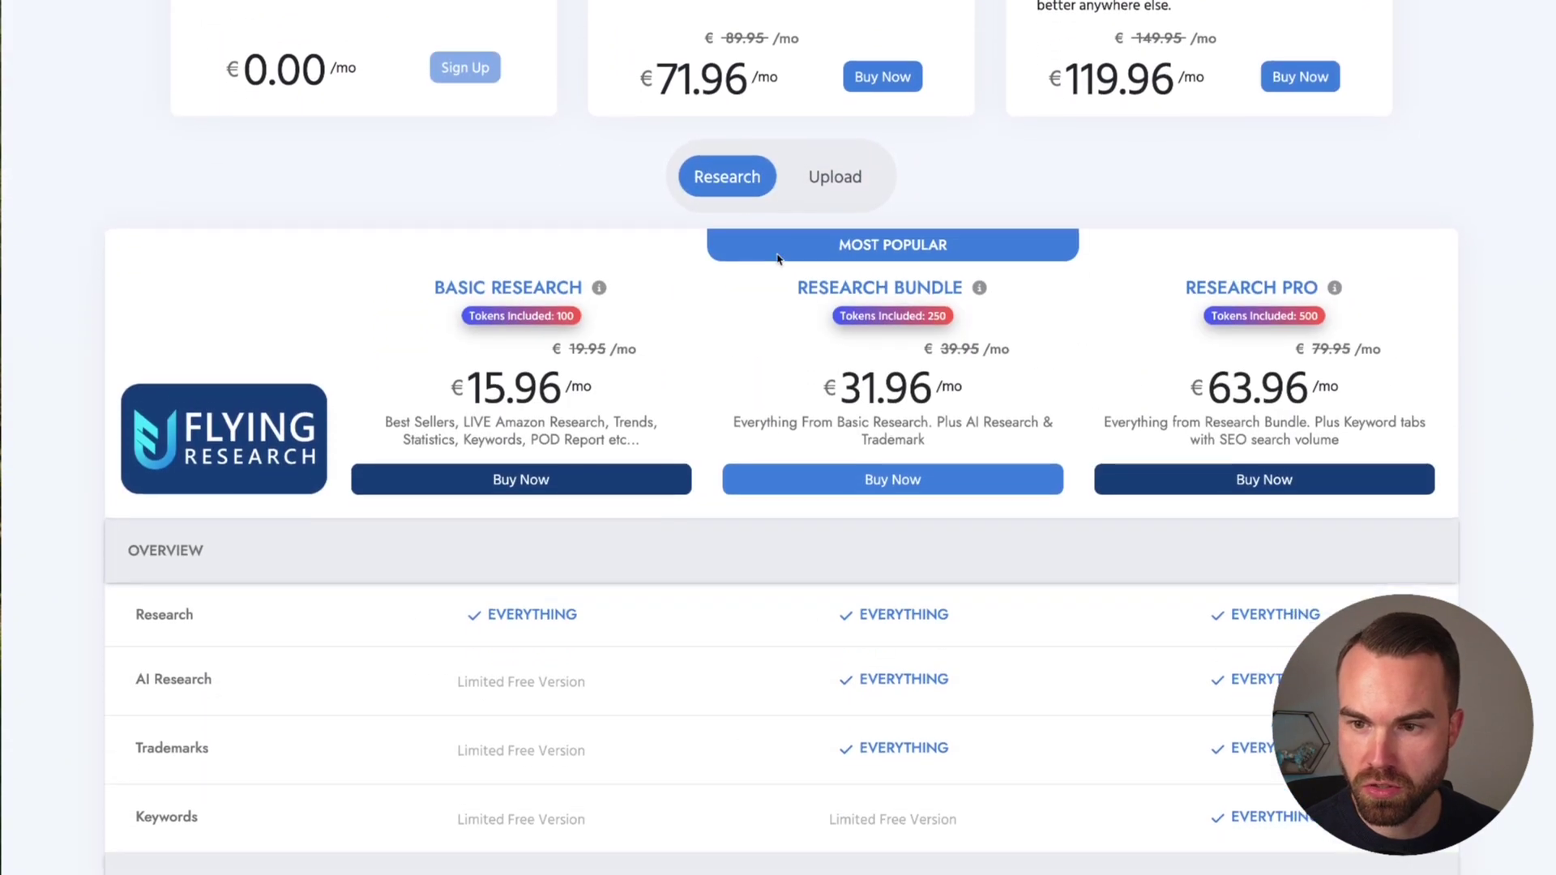
{"action": "scroll", "coordinate": [698, 246], "scroll_direction": "up", "scroll_amount": 4}
{"action": "scroll", "coordinate": [698, 247], "scroll_direction": "up", "scroll_amount": 2}
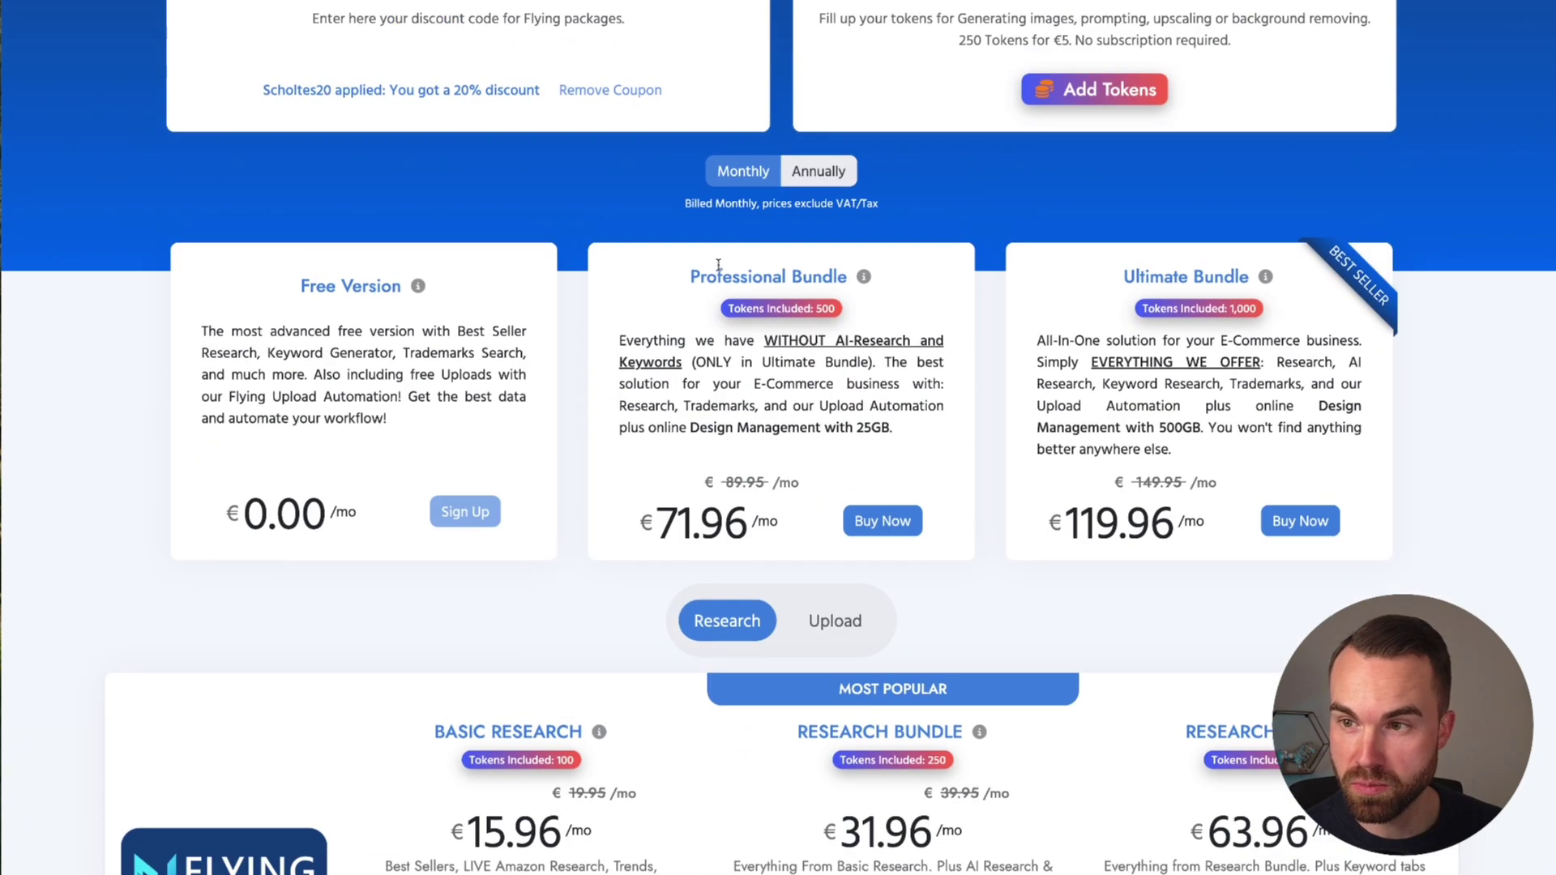
{"action": "left_click", "coordinate": [831, 172]}
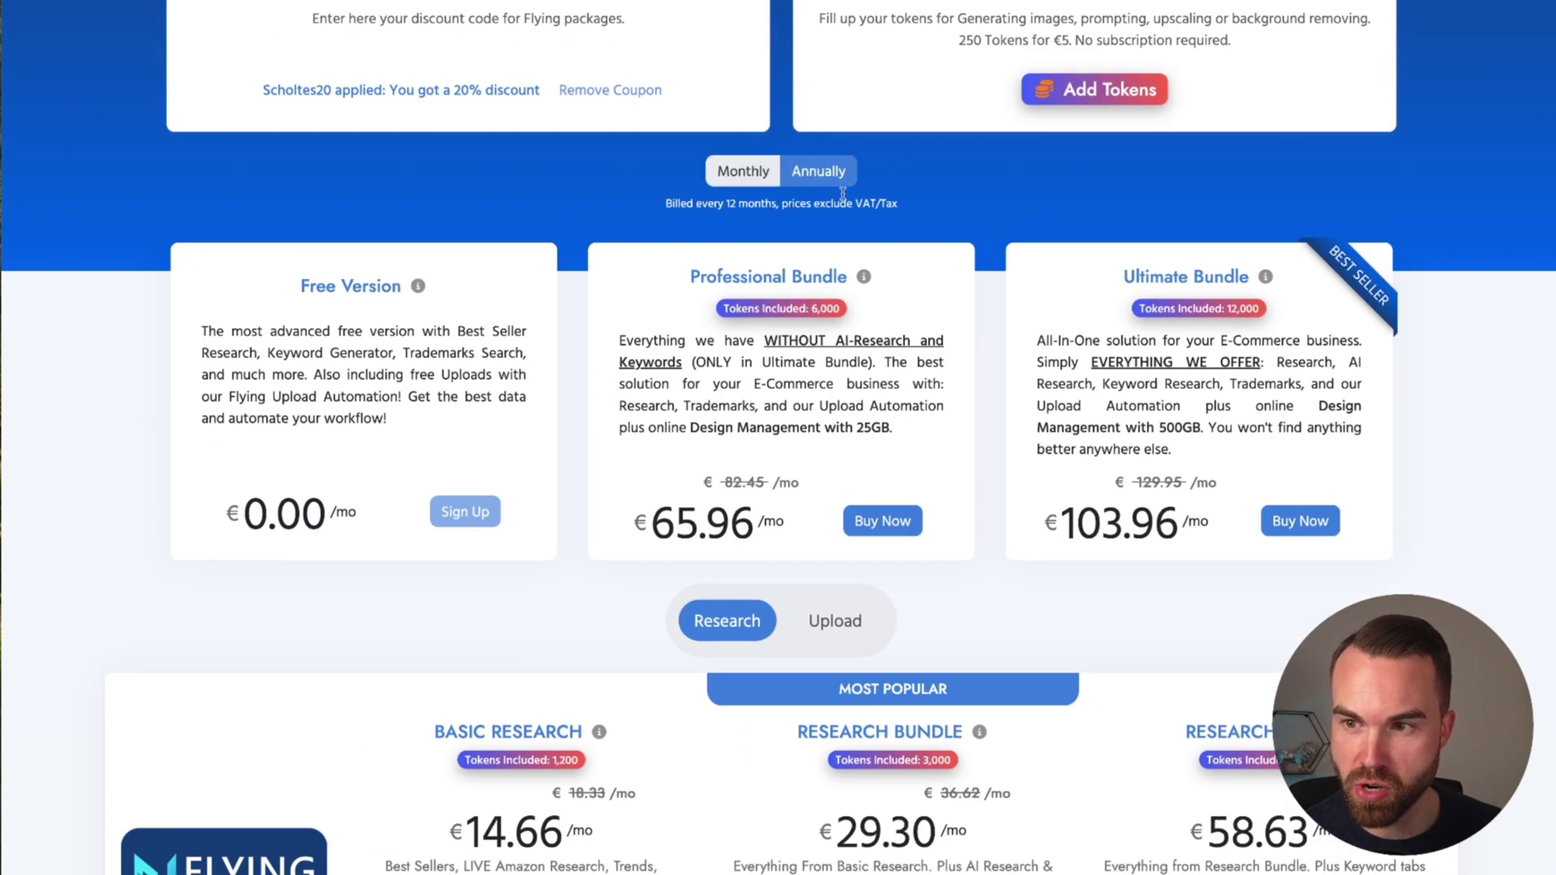
{"action": "scroll", "coordinate": [654, 478], "scroll_direction": "down", "scroll_amount": 5}
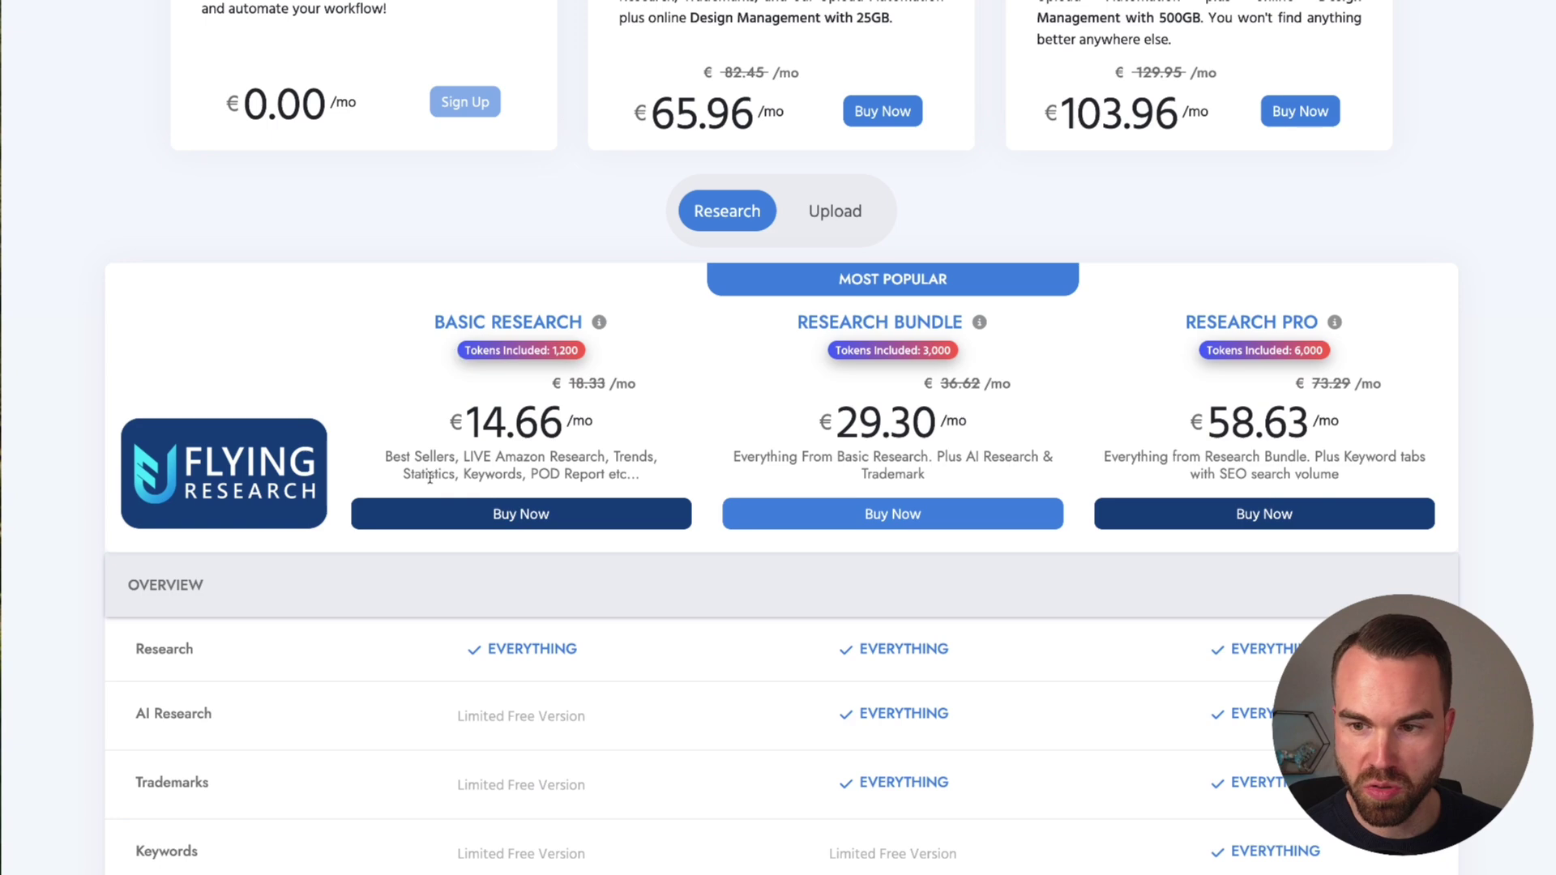